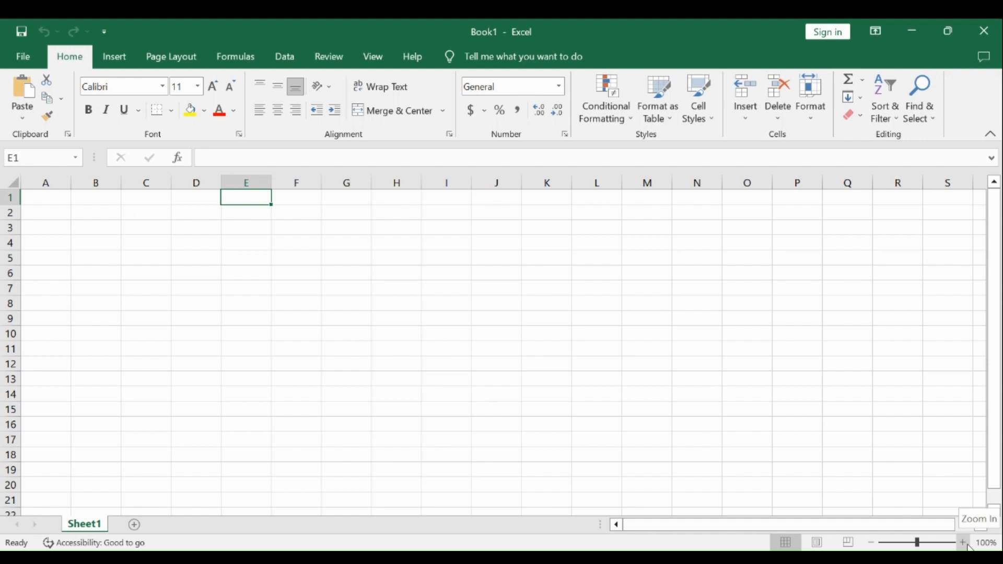
# - Zoom the blank worksheet in to 130%
pyautogui.click(964, 543)
pyautogui.click(964, 543)
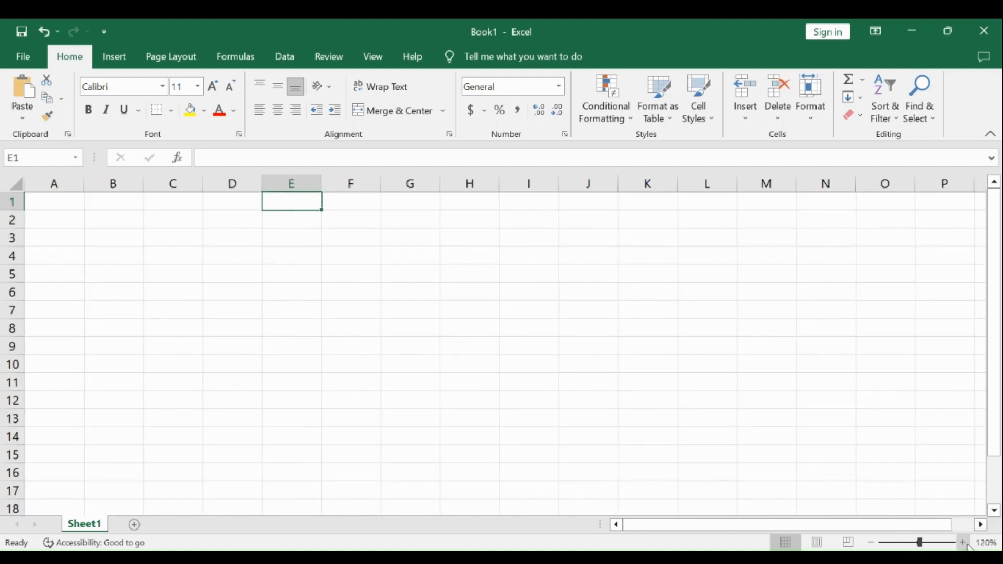
pyautogui.click(964, 543)
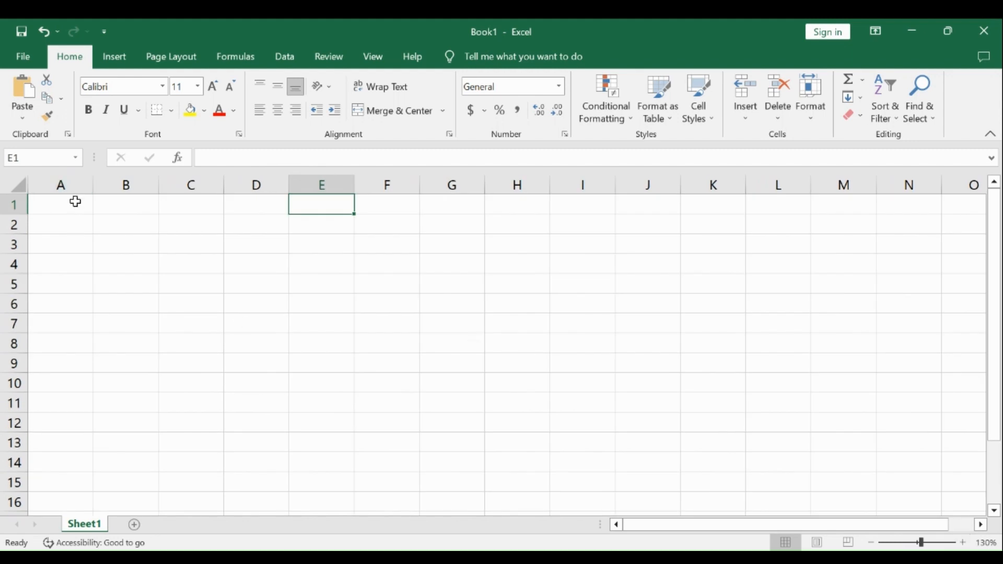
pyautogui.moveTo(75, 202); pyautogui.dragTo(761, 415)
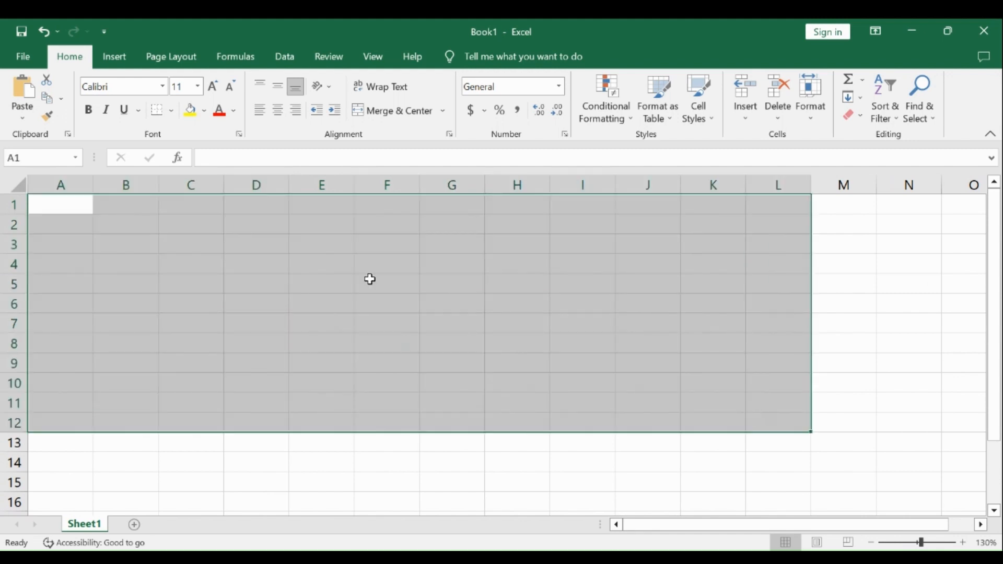
pyautogui.moveTo(77, 202); pyautogui.dragTo(764, 502)
pyautogui.moveTo(899, 285); pyautogui.dragTo(140, 358)
pyautogui.click(218, 439)
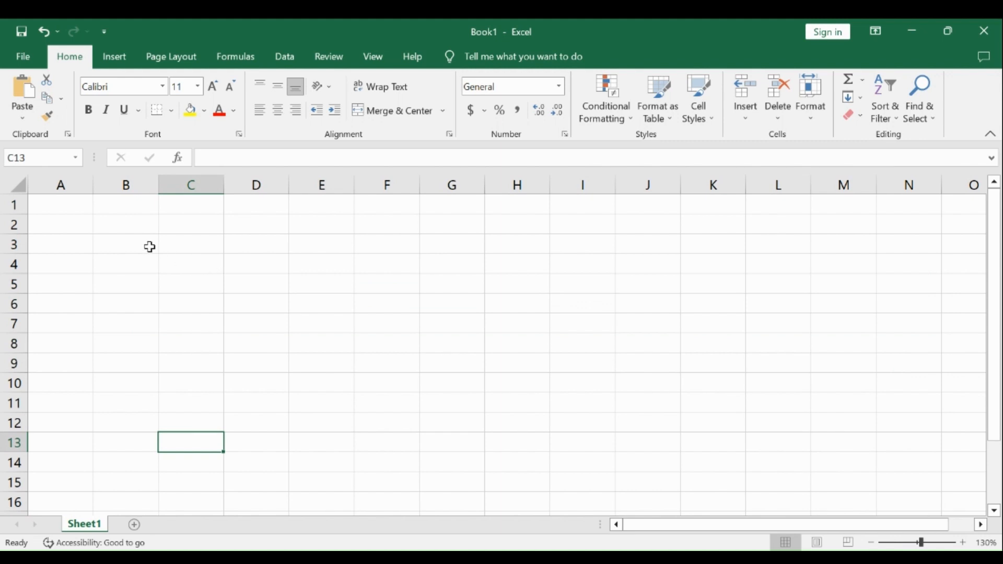
# - Enter the column header "S.no" in cell A2
pyautogui.click(75, 227)
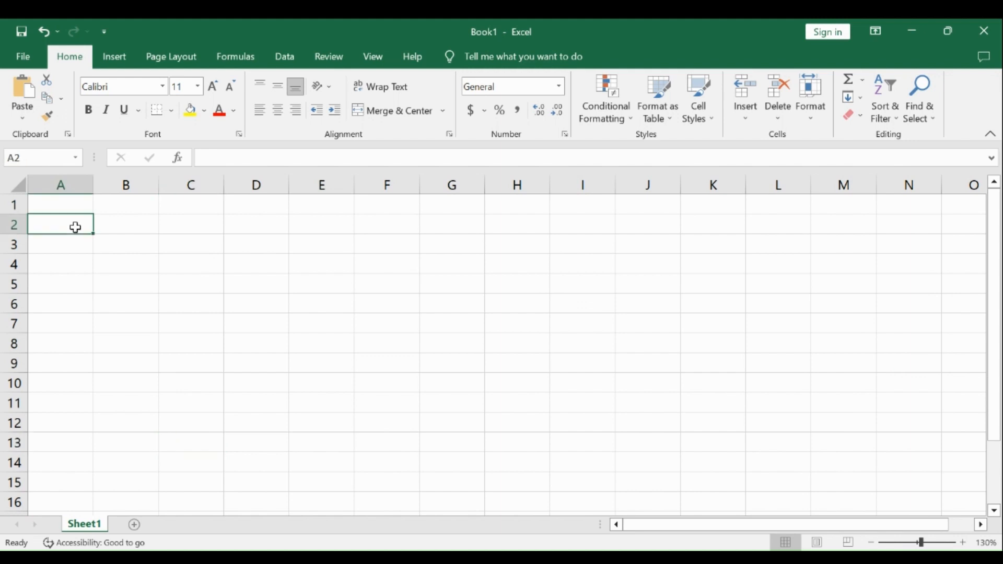
pyautogui.write('s')
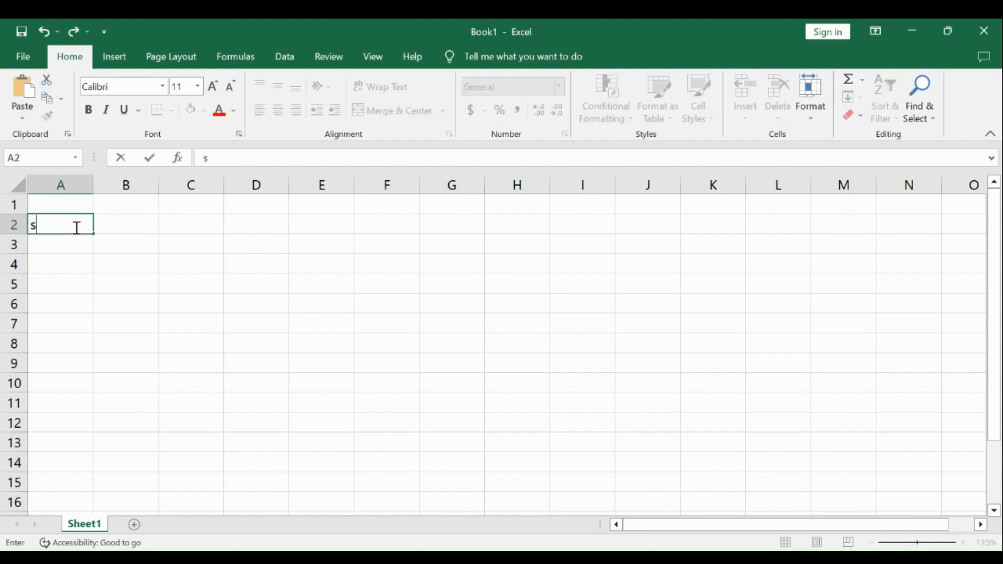
pyautogui.press('BackSpace')
pyautogui.write('s')
pyautogui.press('BackSpace')
pyautogui.write('S.m')
pyautogui.press('BackSpace')
pyautogui.write('no')
# - Enter the headers "Name", "F.name" and "Class" in cells B2 to D2
pyautogui.click(117, 226)
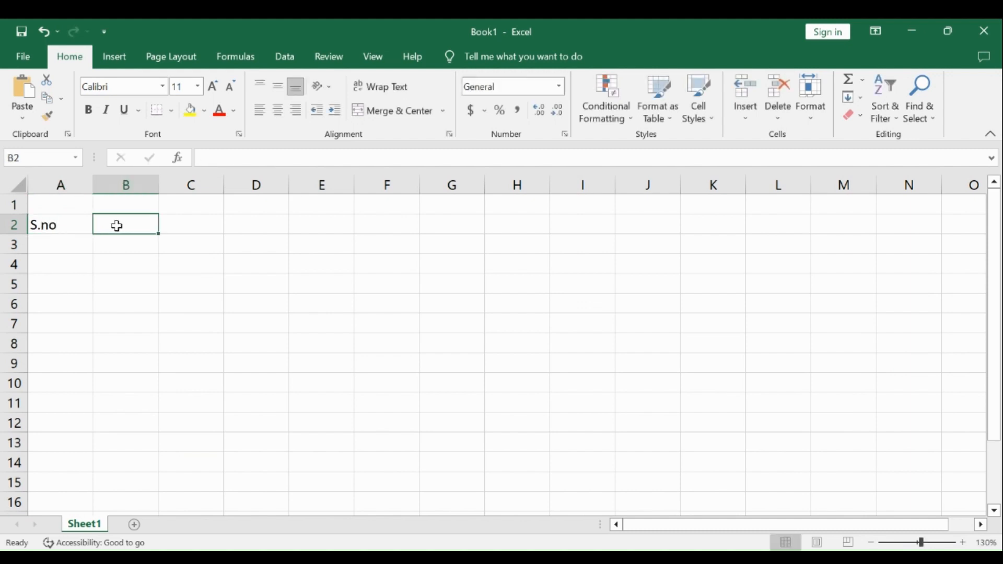
pyautogui.write('Name')
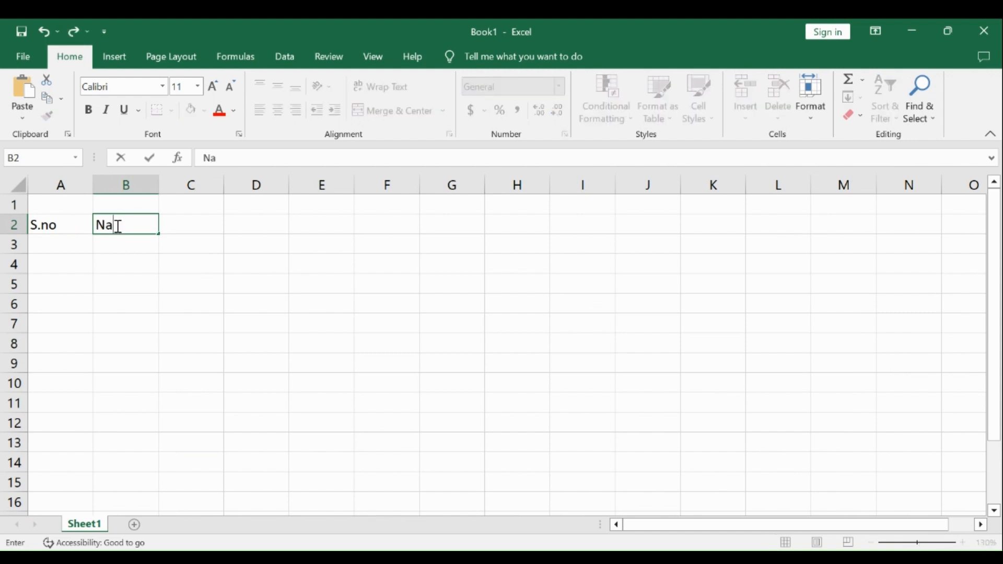
pyautogui.click(180, 221)
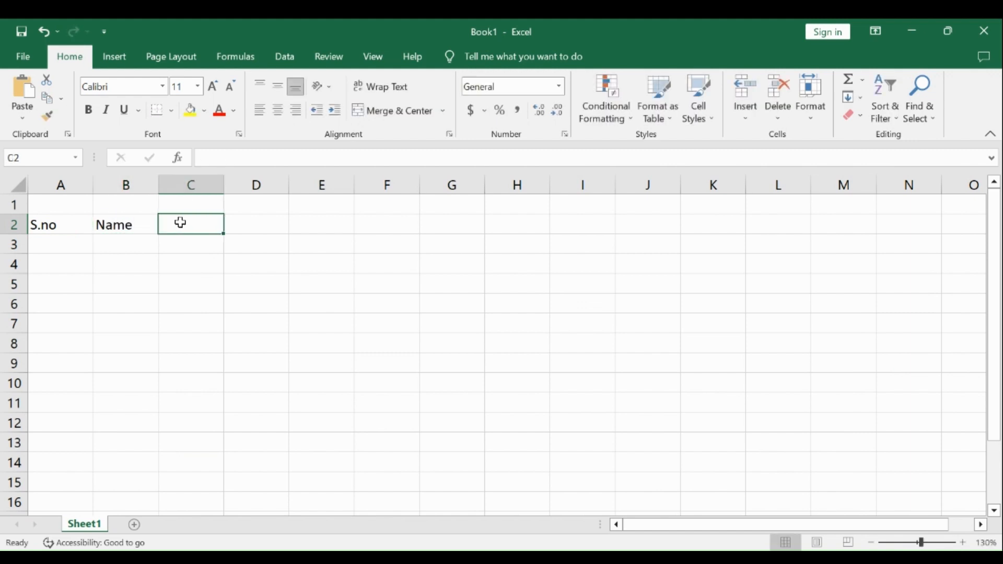
pyautogui.write('F')
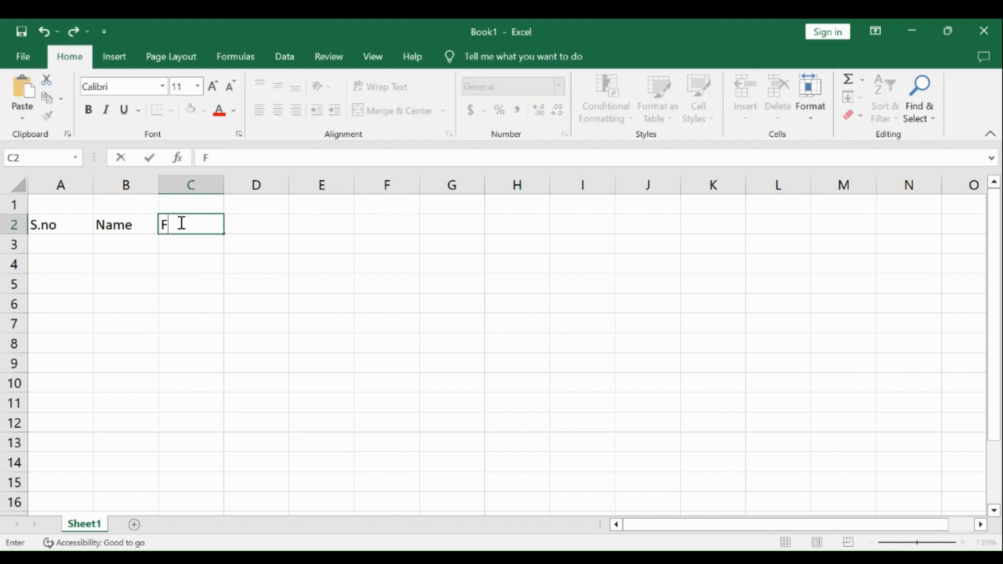
pyautogui.write('.name')
pyautogui.click(249, 227)
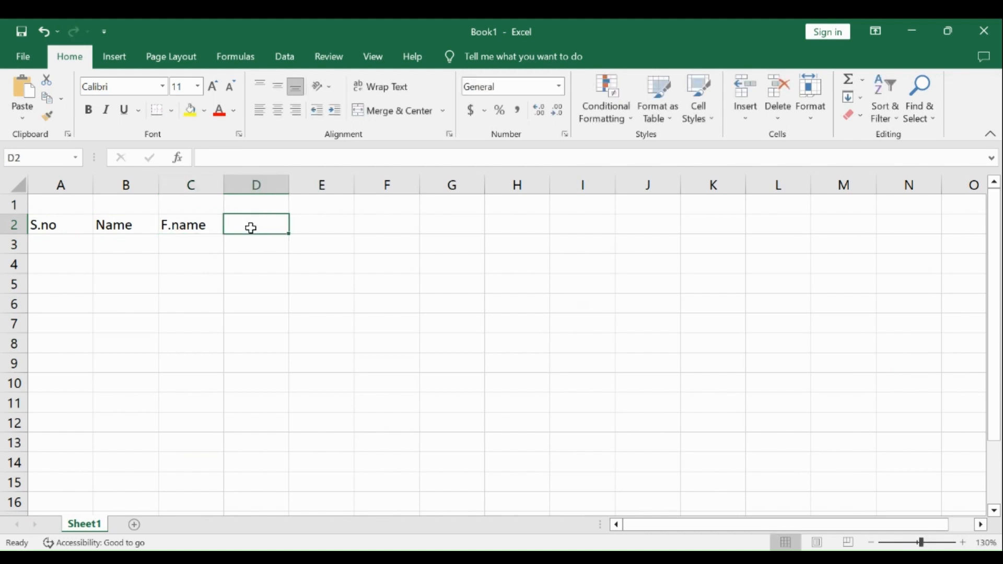
pyautogui.write('Class')
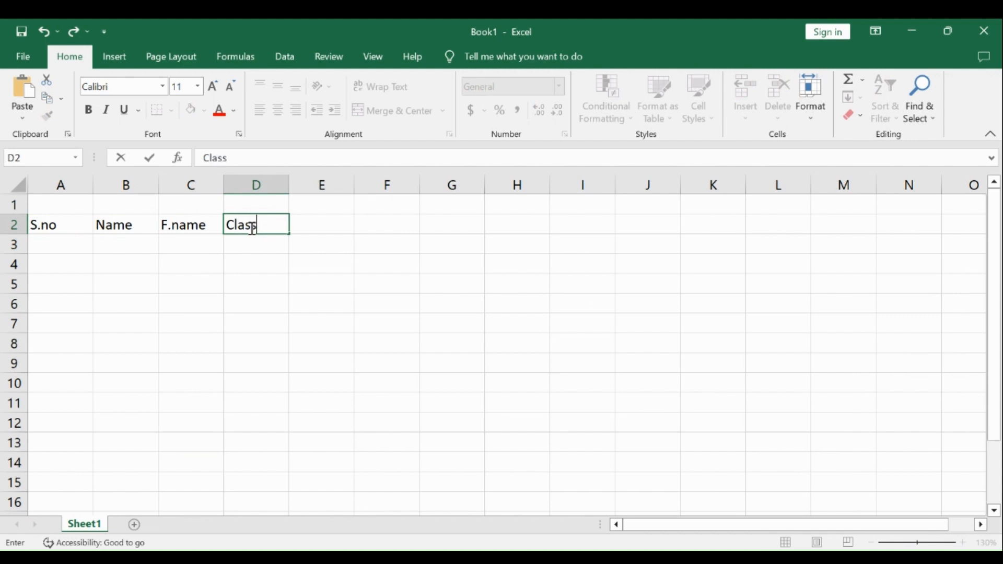
# - Enter the fee headers "1s Fee", "2nd Fee" and "3rd Fee" in cells E2 to G2
pyautogui.click(314, 228)
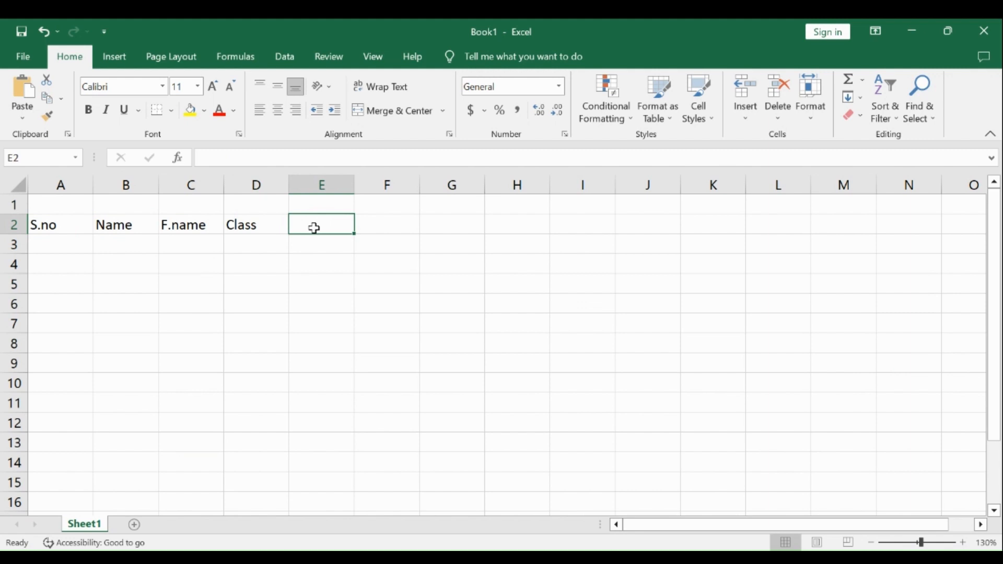
pyautogui.write('1')
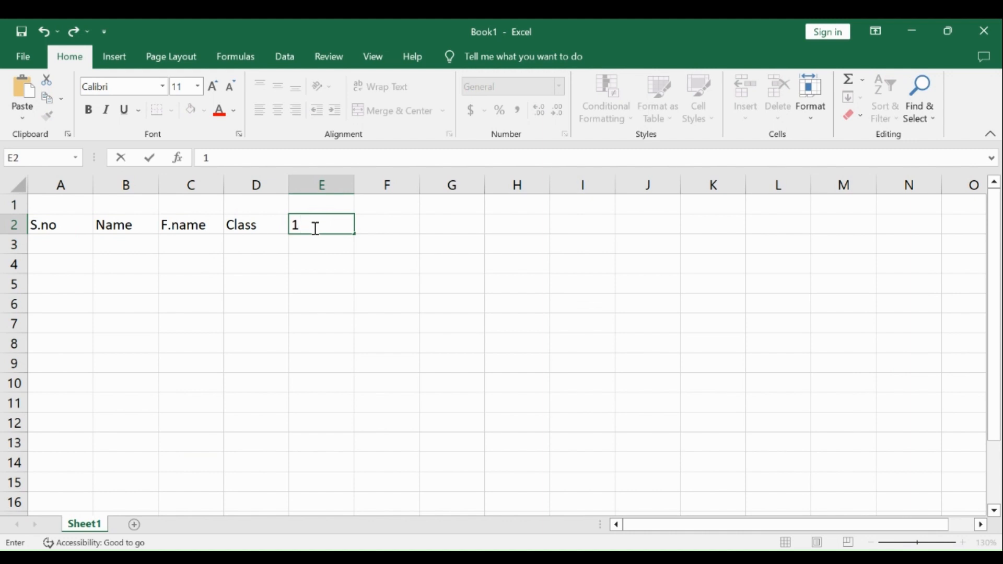
pyautogui.write('s Fee')
pyautogui.click(371, 228)
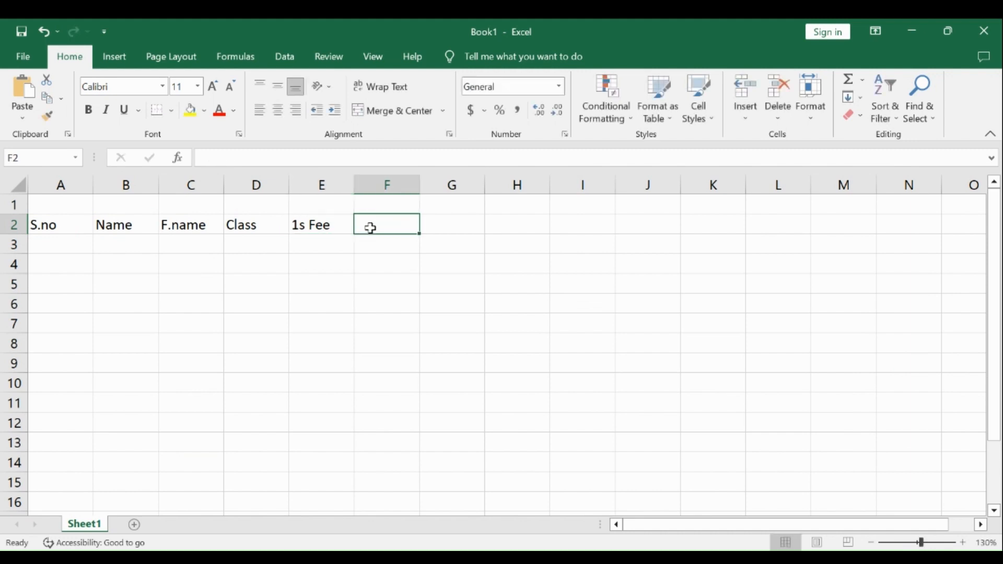
pyautogui.write('2nd')
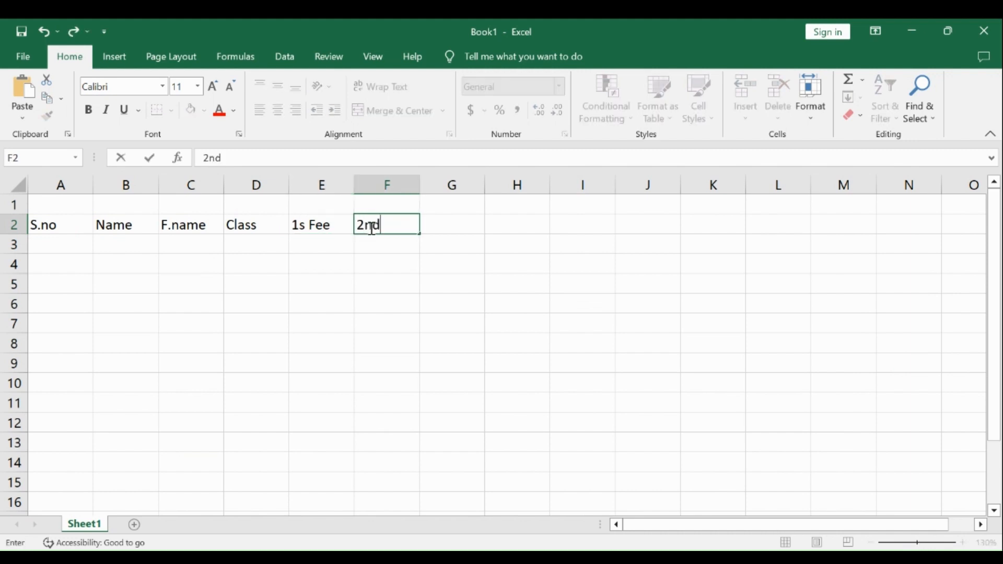
pyautogui.write(' Fee')
pyautogui.click(441, 225)
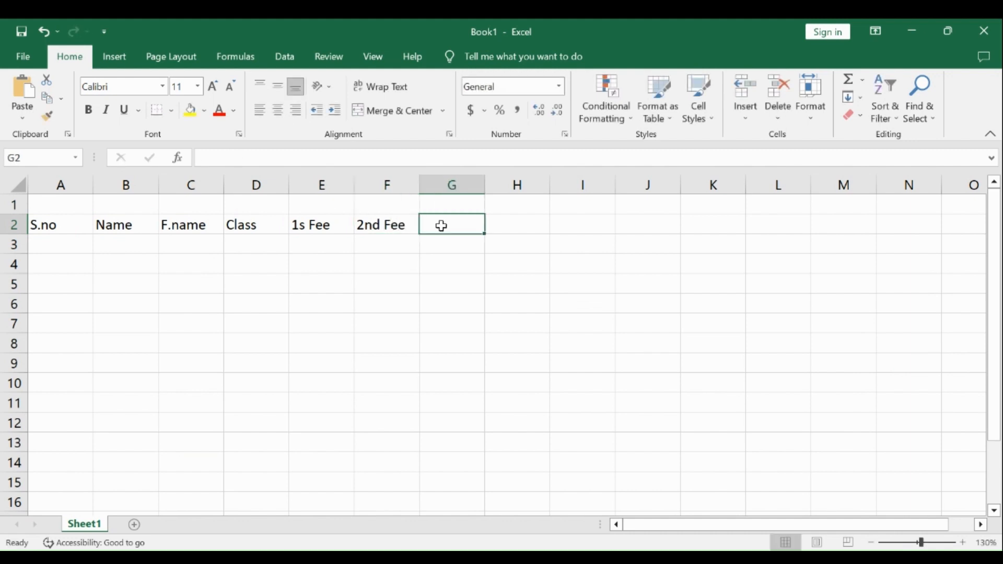
pyautogui.write('3rd')
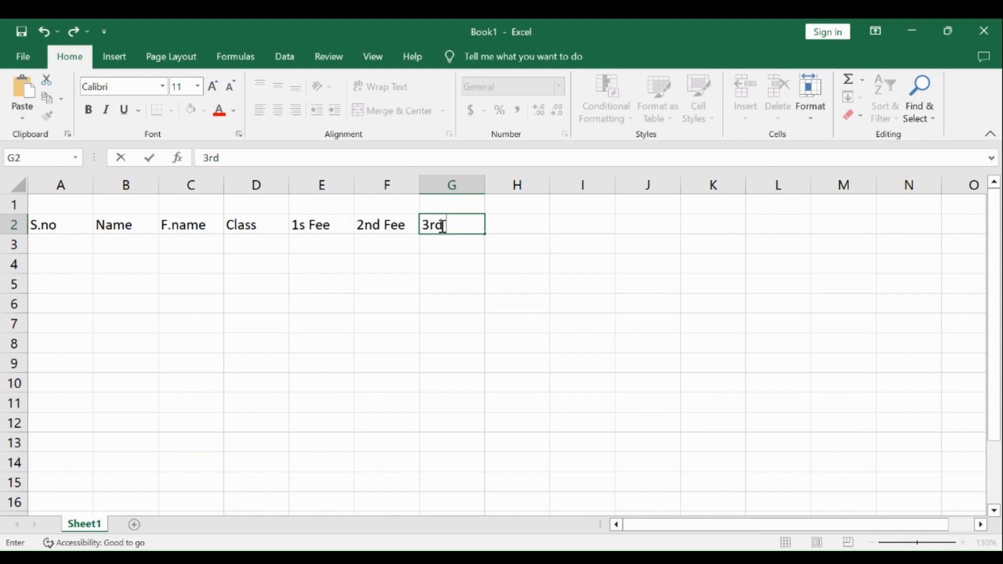
pyautogui.write(' Fee')
# - Enter the header "4th Fee" in cell H2
pyautogui.click(504, 227)
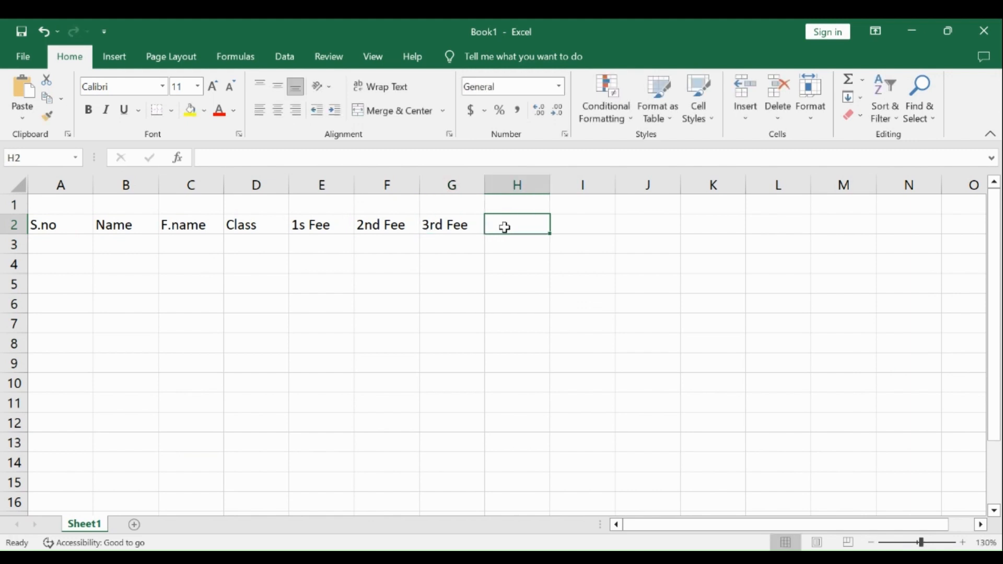
pyautogui.write('4th')
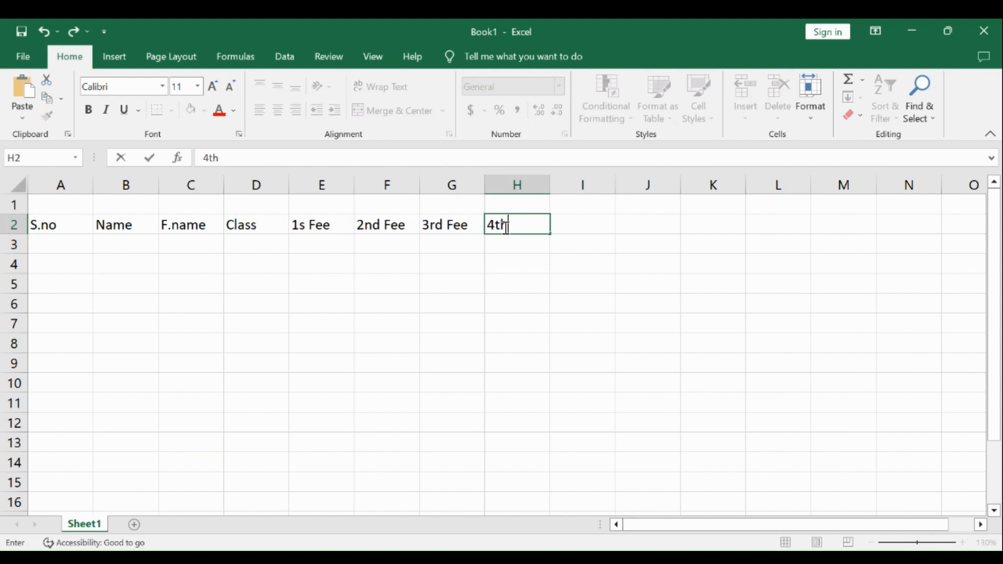
pyautogui.write(' fee')
pyautogui.press('BackSpace')
pyautogui.press('BackSpace')
pyautogui.press('BackSpace')
pyautogui.press('BackSpace')
pyautogui.write('Fee')
pyautogui.click(366, 265)
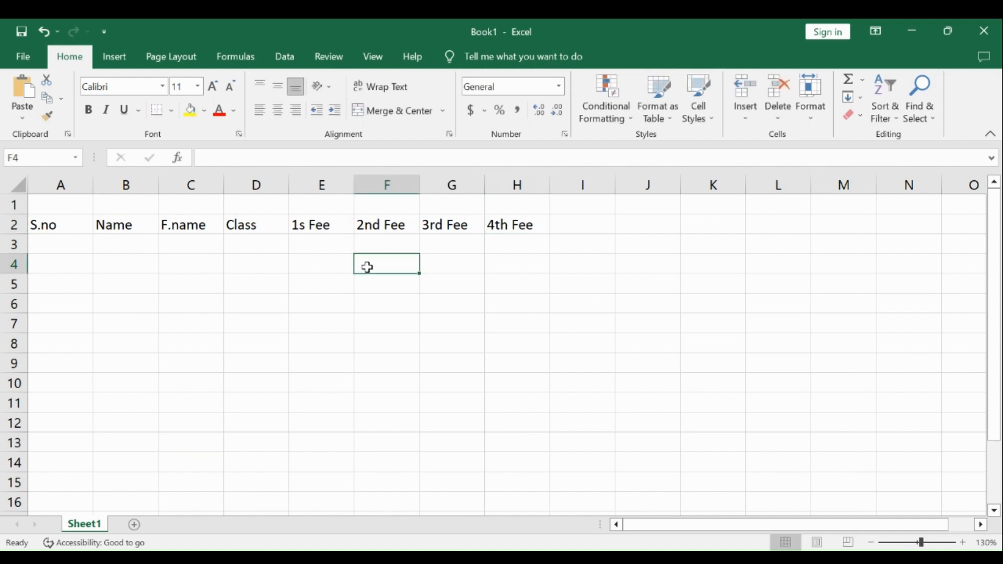
# - Label the fee columns with the months Jan, Feb, March and April in cells E1 to H1
pyautogui.click(325, 209)
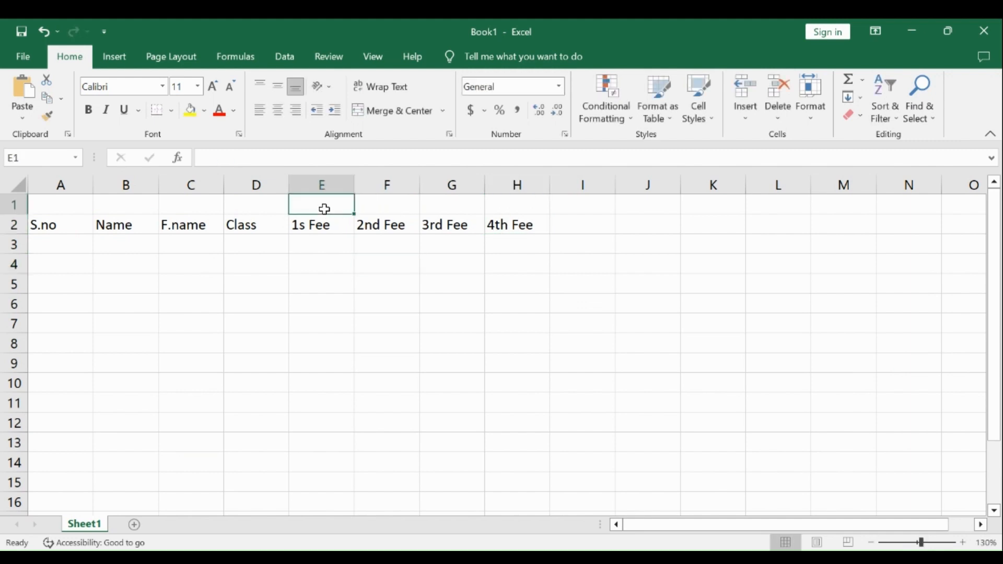
pyautogui.write('Jan')
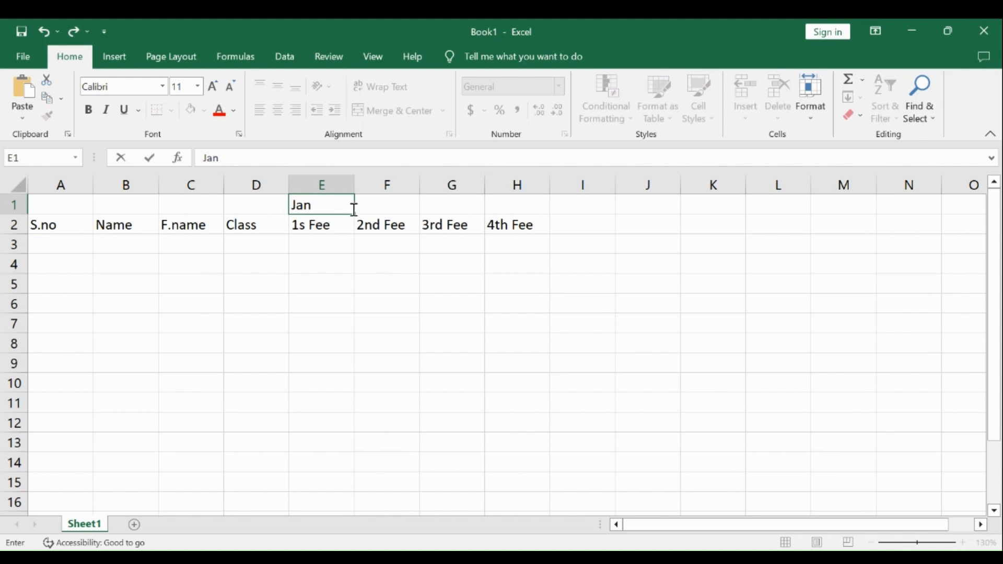
pyautogui.click(374, 206)
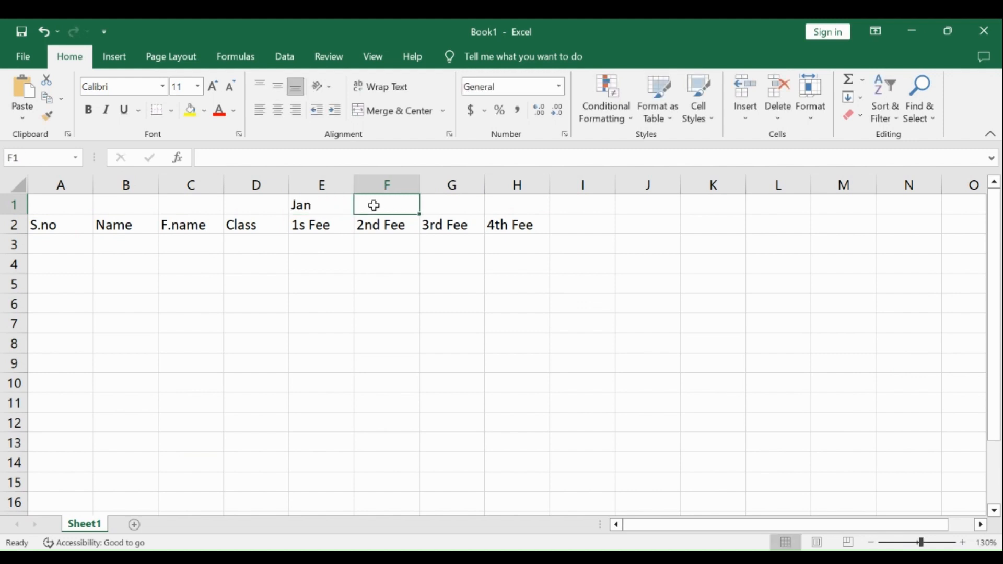
pyautogui.write('Feb')
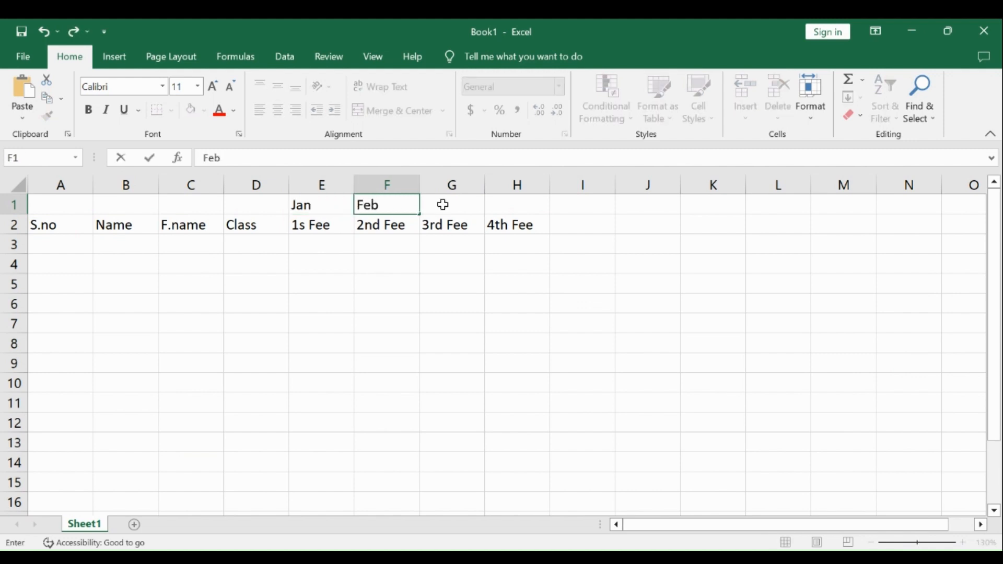
pyautogui.click(459, 204)
pyautogui.write('March')
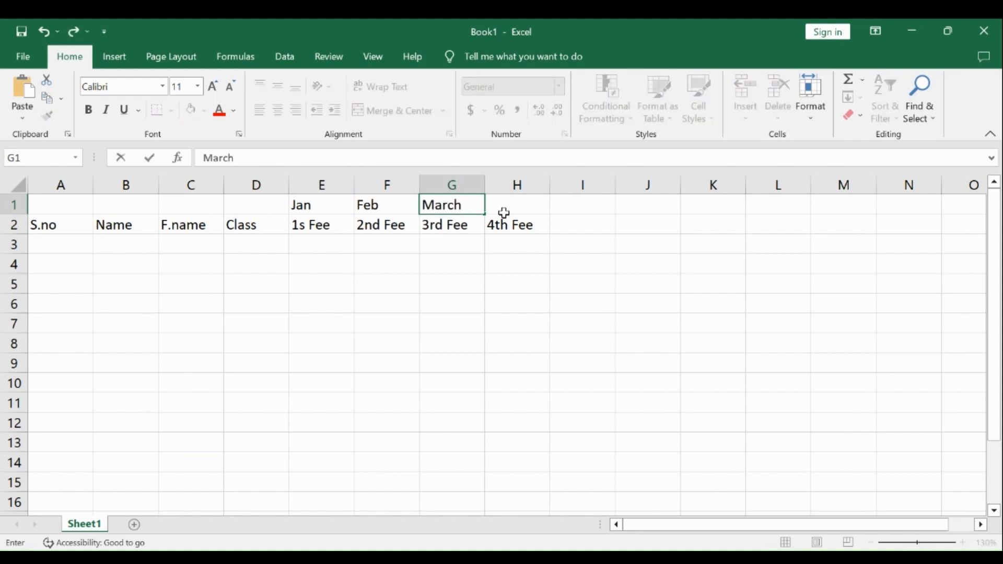
pyautogui.click(519, 204)
pyautogui.write('A')
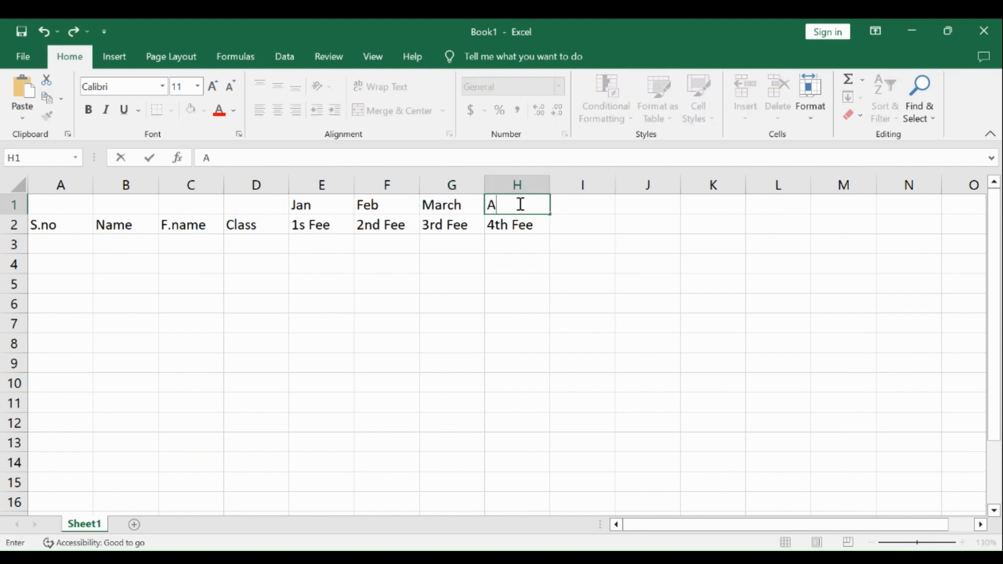
pyautogui.write('pril')
# - Number the rows under S.no by entering 1 and 2 in A3 and A4 and filling the series down to A9
pyautogui.click(81, 242)
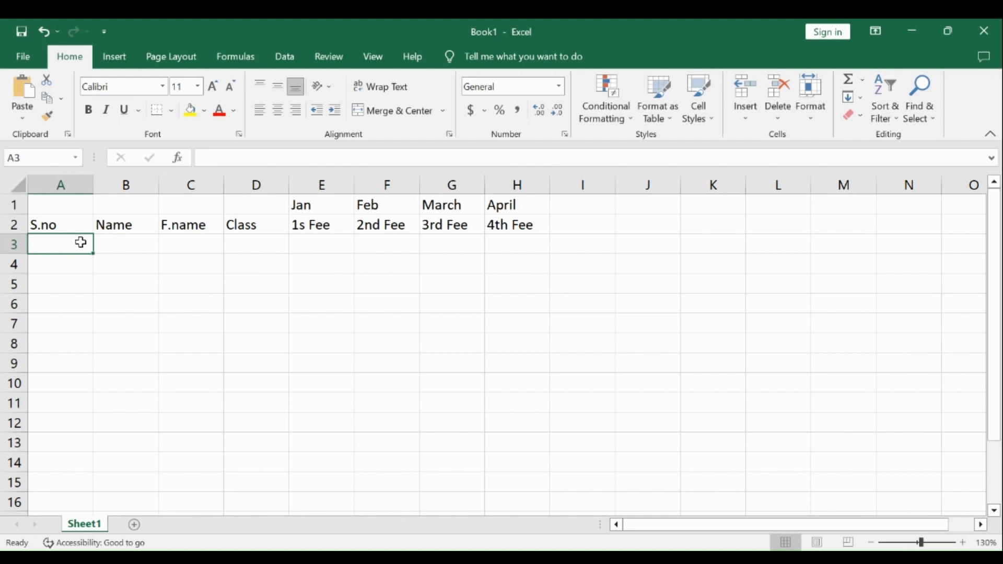
pyautogui.write('1')
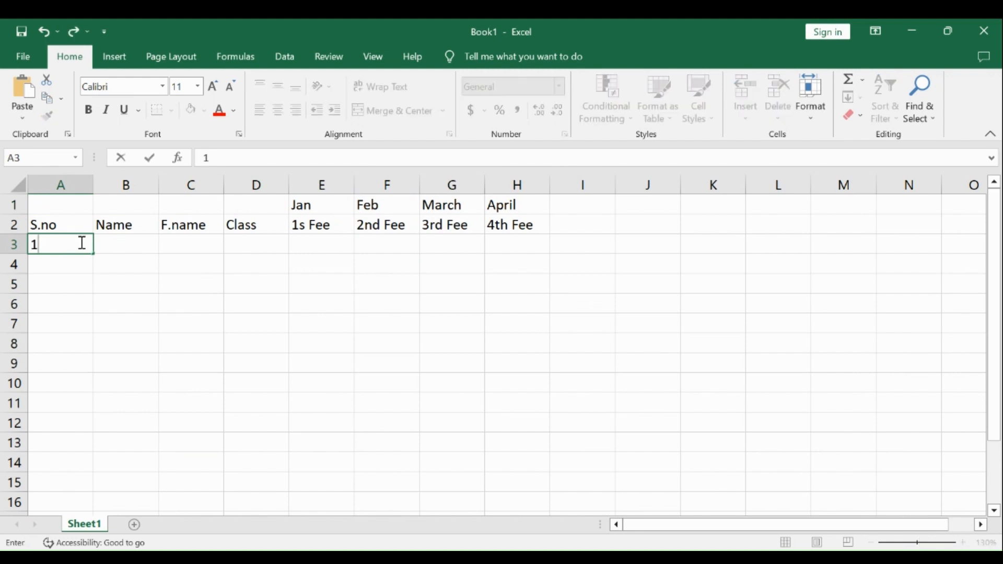
pyautogui.press('Return')
pyautogui.write('2')
pyautogui.press('Return')
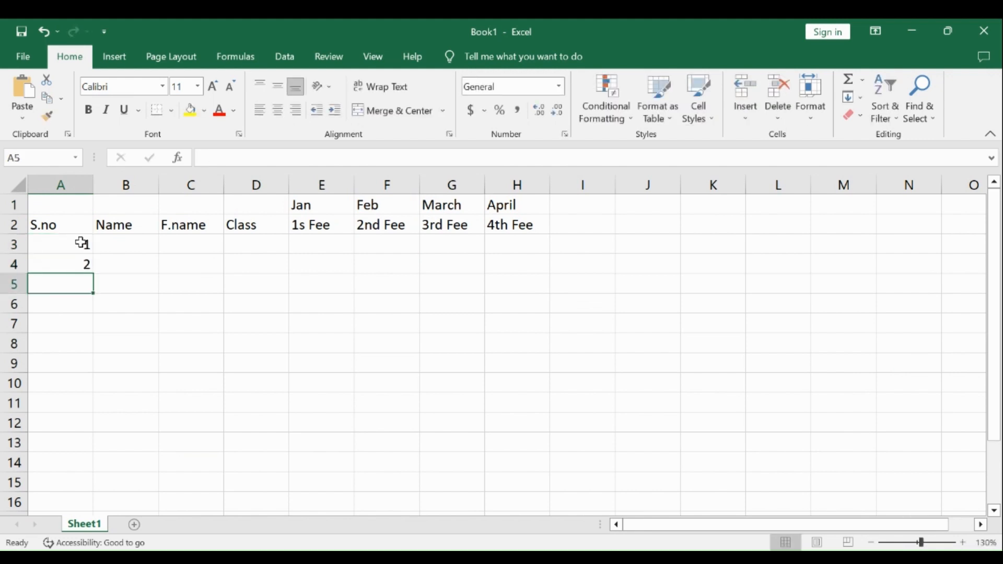
pyautogui.moveTo(81, 241); pyautogui.dragTo(87, 382)
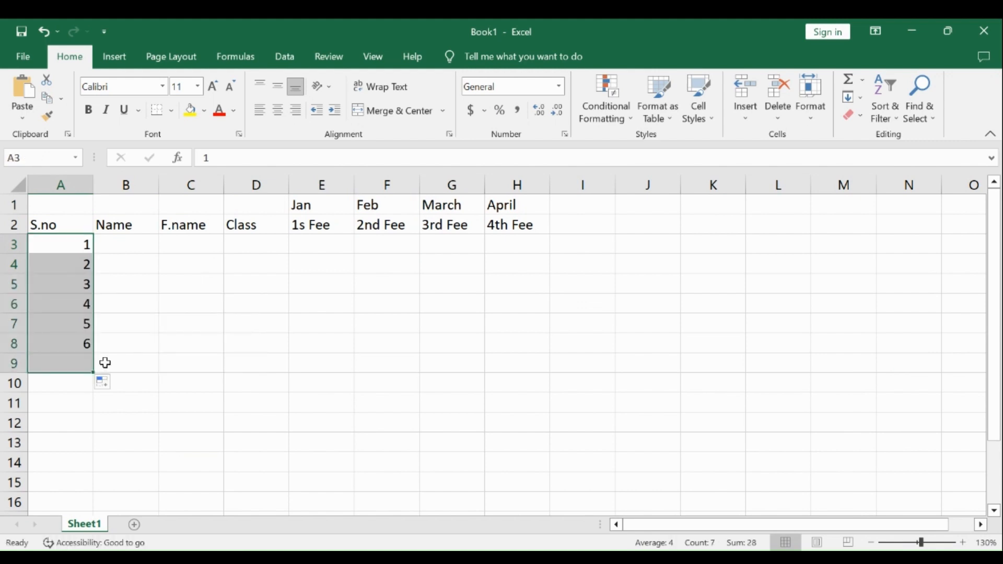
pyautogui.click(136, 247)
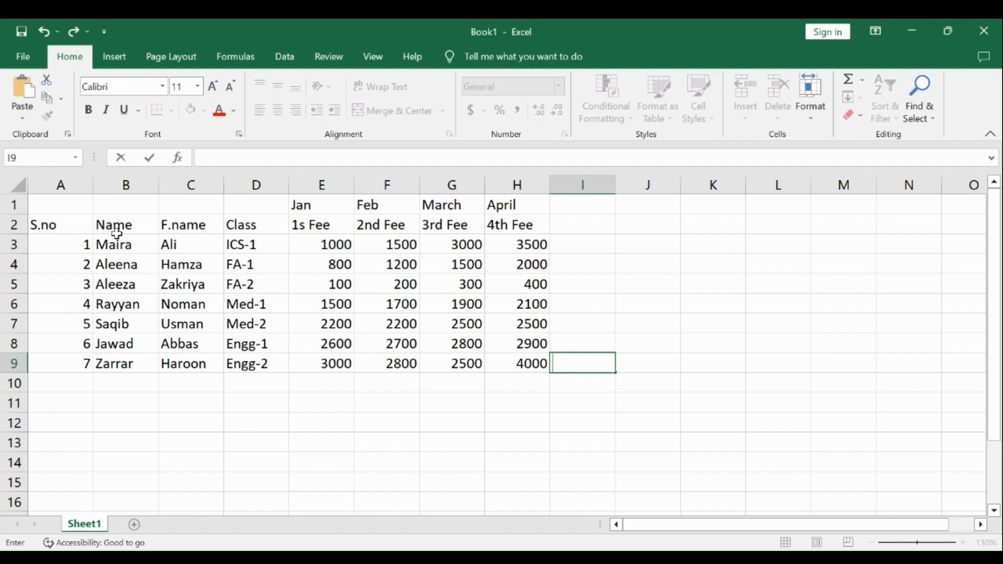
pyautogui.moveTo(121, 246); pyautogui.dragTo(126, 364)
pyautogui.moveTo(196, 250); pyautogui.dragTo(196, 362)
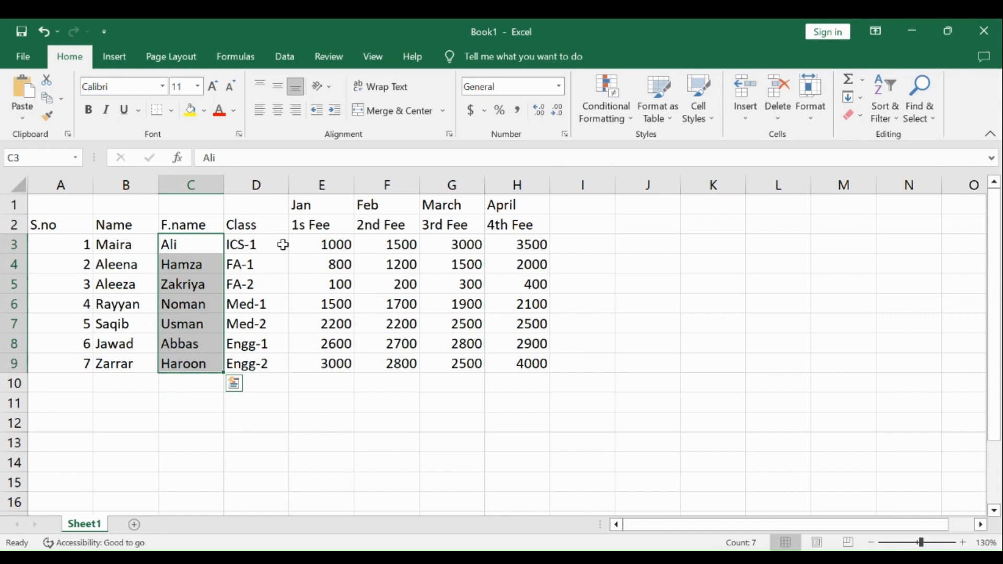
pyautogui.moveTo(283, 244); pyautogui.dragTo(283, 364)
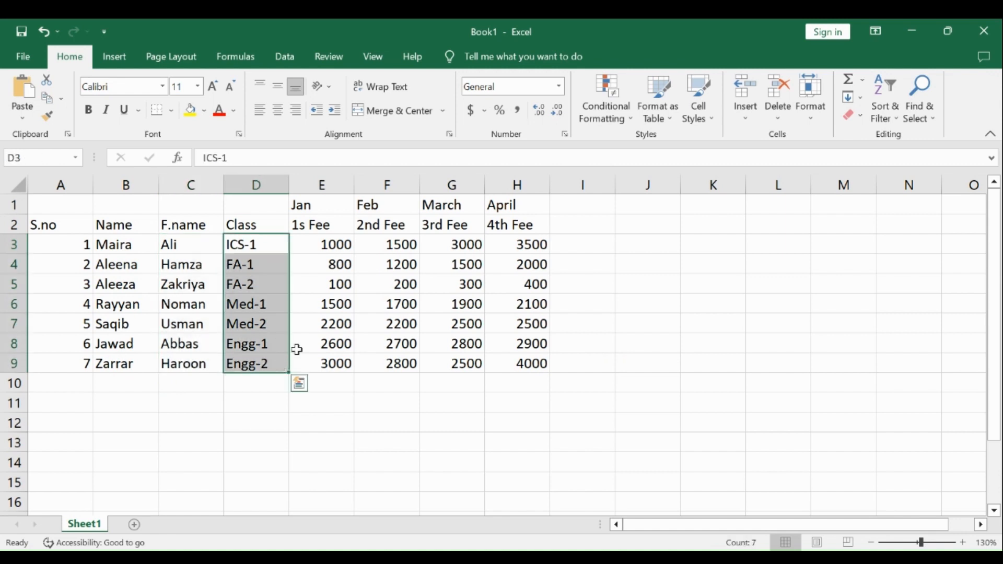
pyautogui.moveTo(343, 244); pyautogui.dragTo(346, 359)
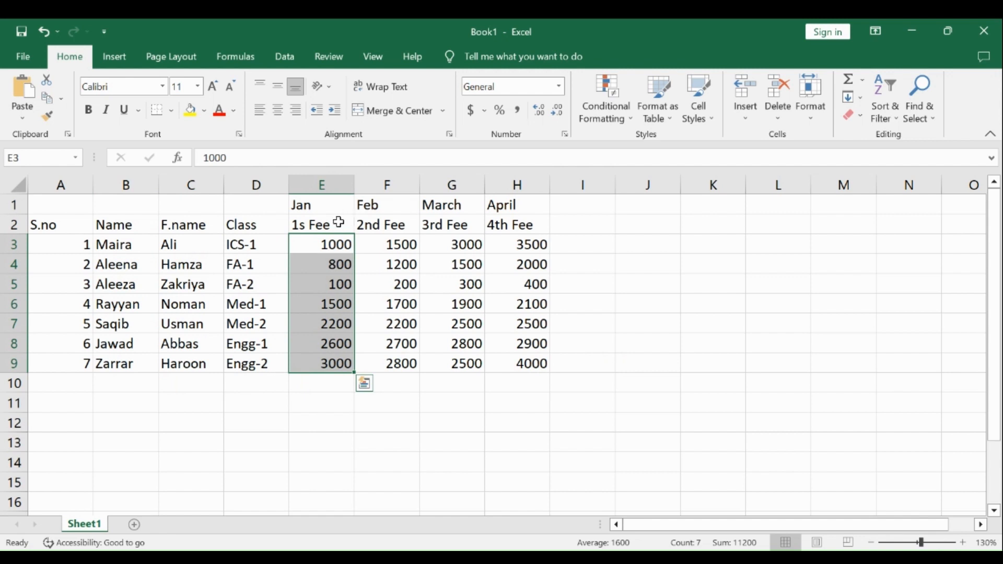
pyautogui.moveTo(336, 224); pyautogui.dragTo(337, 362)
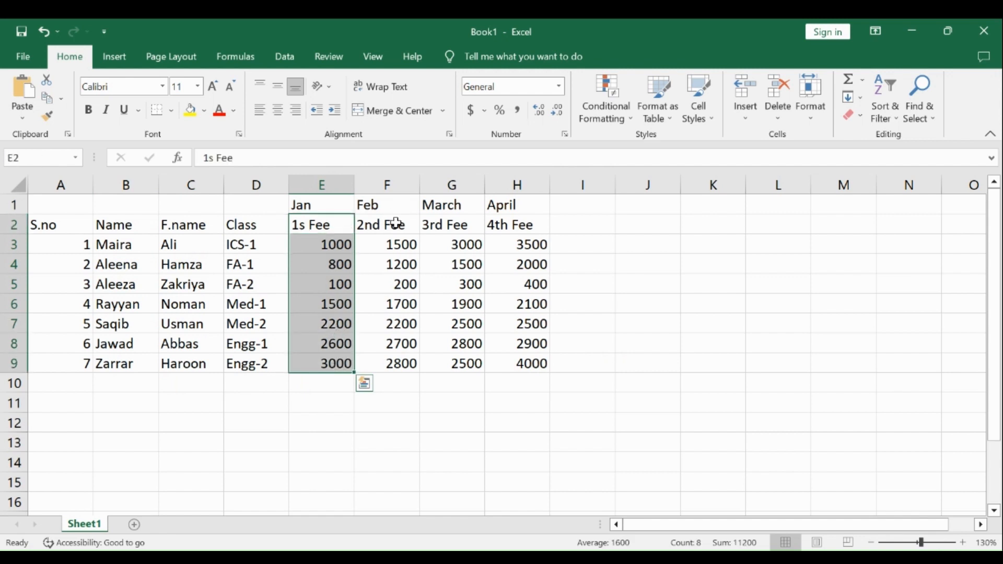
pyautogui.moveTo(395, 223); pyautogui.dragTo(410, 345)
pyautogui.moveTo(478, 217); pyautogui.dragTo(515, 345)
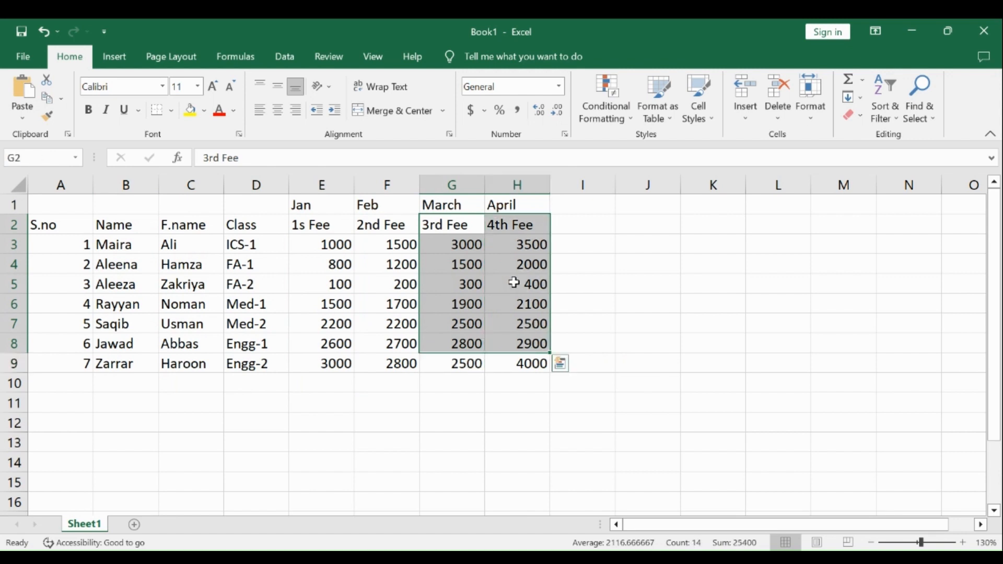
pyautogui.click(431, 397)
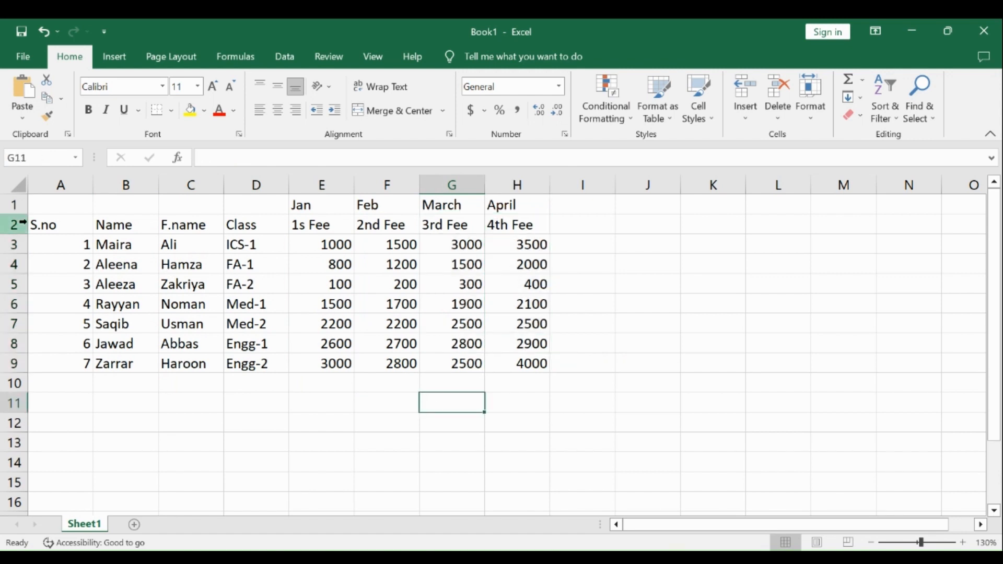
# - Center the contents of the fee table range A1:H10 horizontally
pyautogui.click(65, 225)
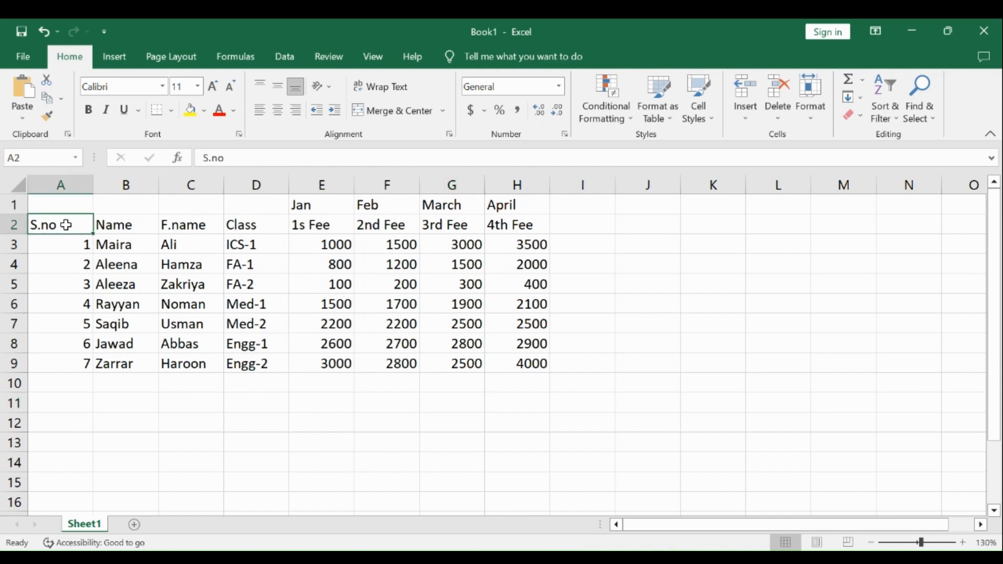
pyautogui.moveTo(67, 203); pyautogui.dragTo(495, 381)
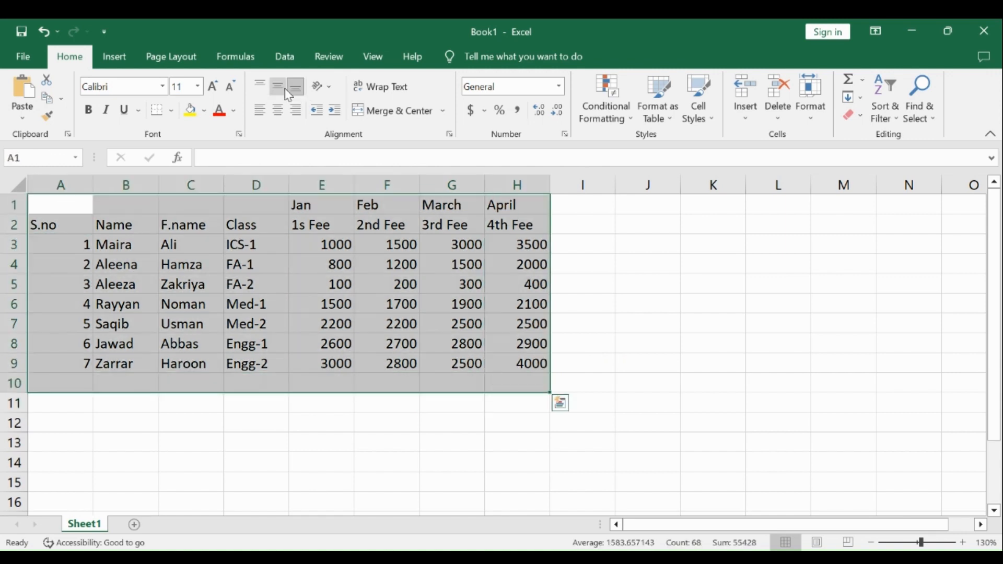
pyautogui.click(278, 111)
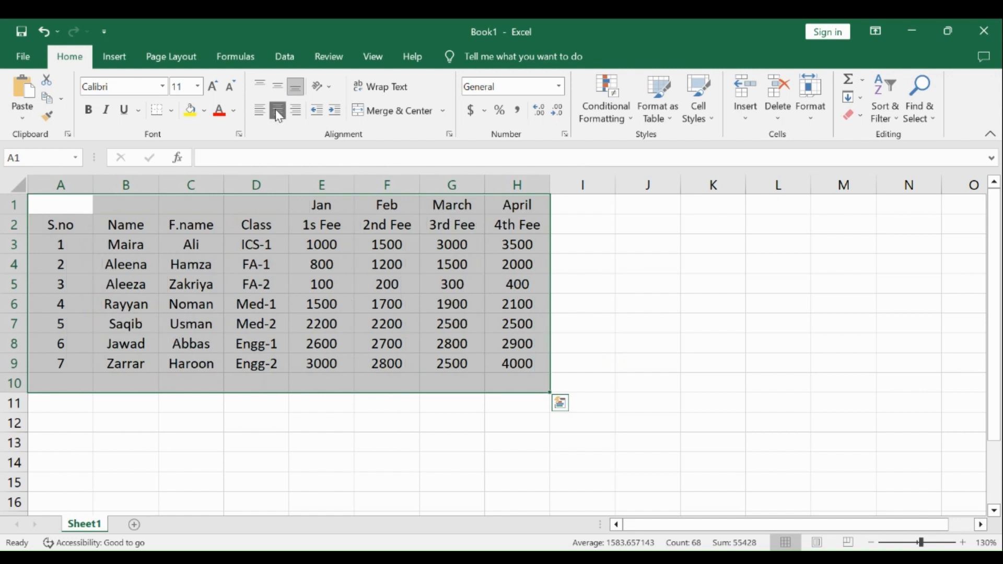
pyautogui.click(282, 319)
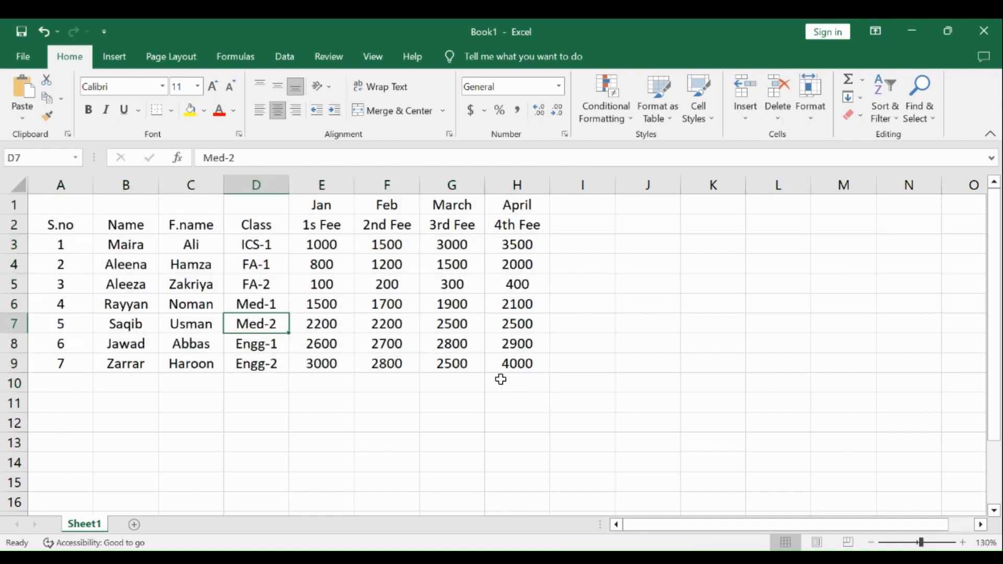
# - Enter the header "Total" in cell I2 beside the fee columns
pyautogui.click(588, 219)
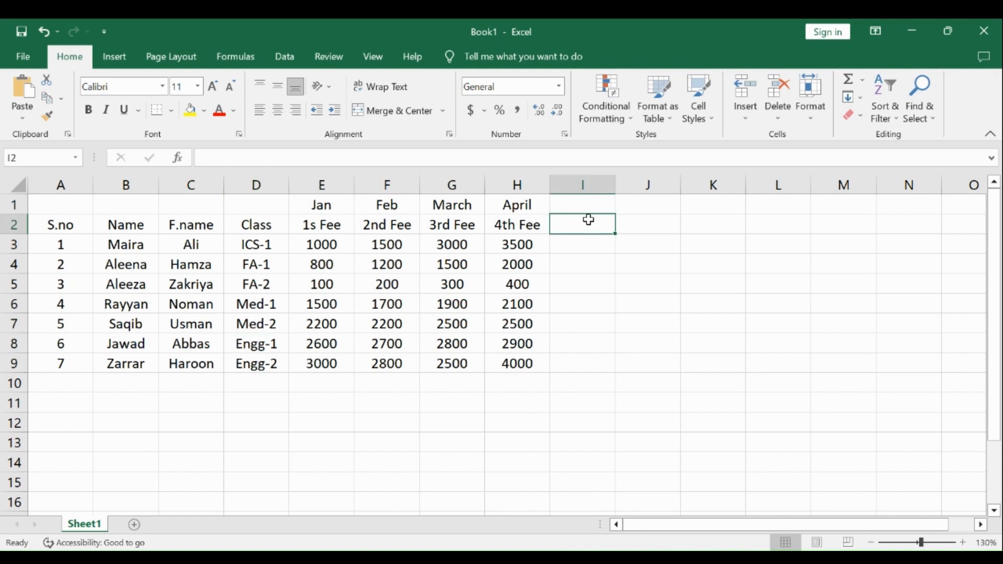
pyautogui.write('To')
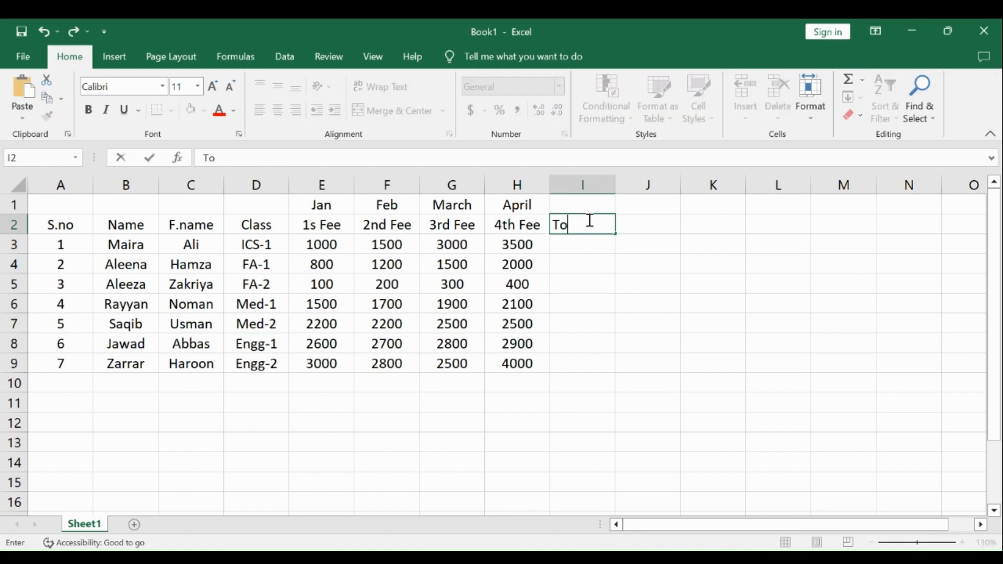
pyautogui.write('tal')
pyautogui.moveTo(154, 246); pyautogui.dragTo(519, 243)
pyautogui.moveTo(138, 269); pyautogui.dragTo(514, 269)
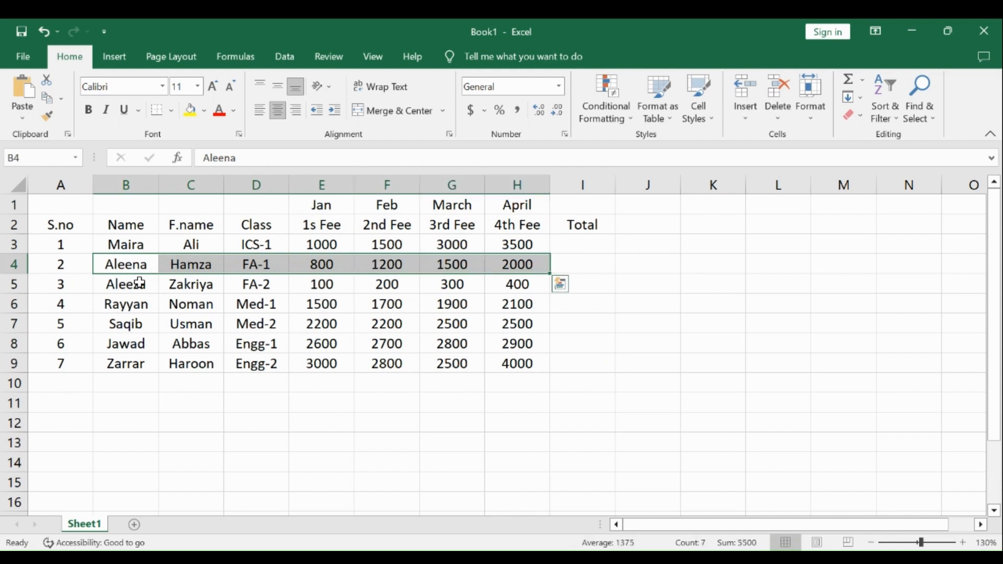
pyautogui.moveTo(138, 284); pyautogui.dragTo(517, 284)
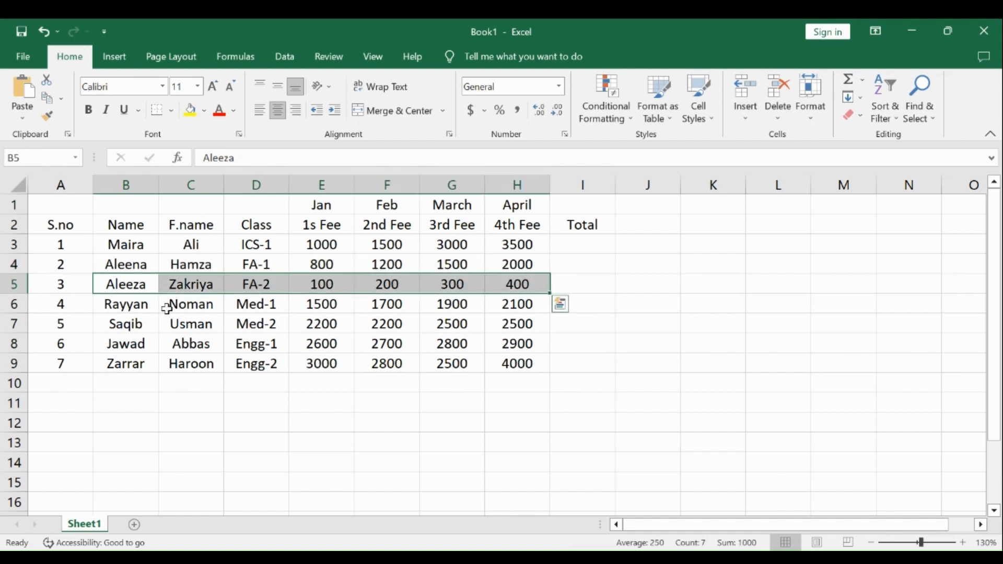
pyautogui.moveTo(138, 304); pyautogui.dragTo(521, 302)
pyautogui.moveTo(150, 326); pyautogui.dragTo(515, 326)
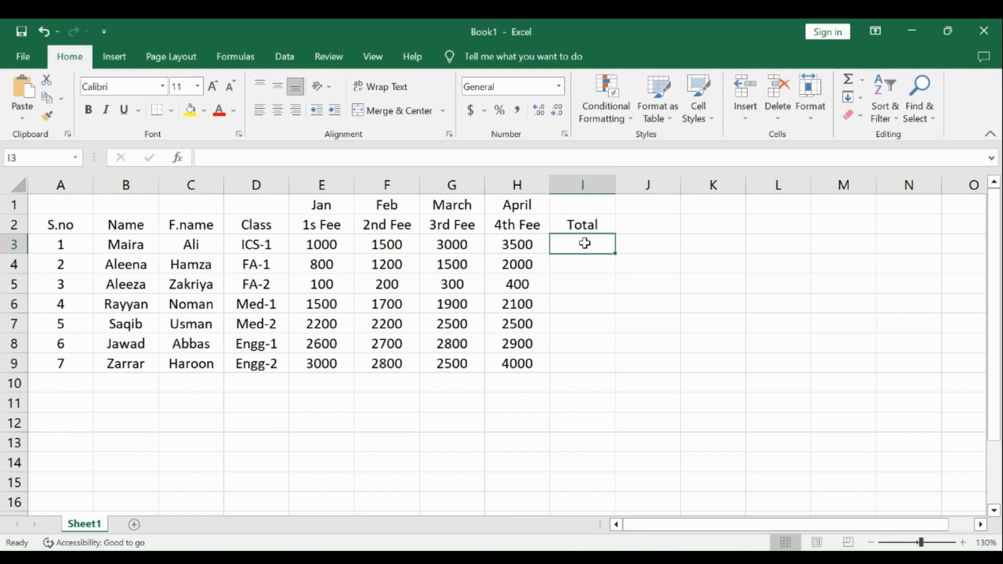
# - Start a SUM formula in cell I3 for the first student's total
pyautogui.write('=')
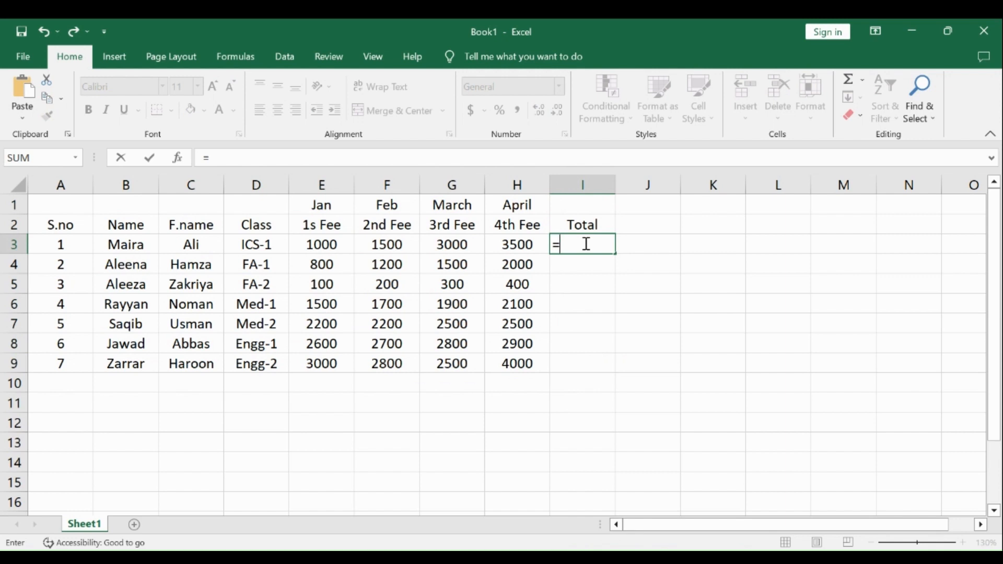
pyautogui.write('sum')
pyautogui.write('(')
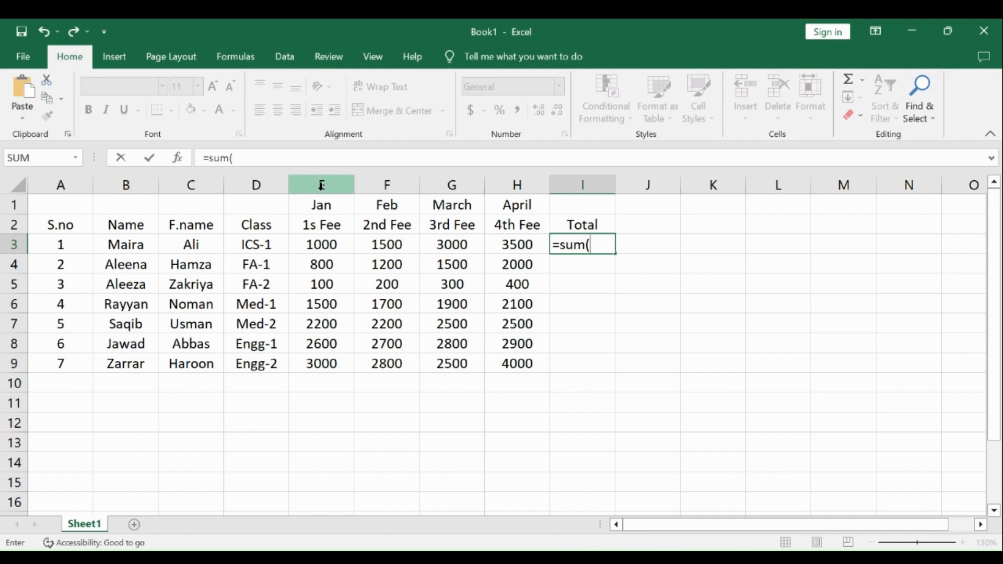
pyautogui.click(321, 185)
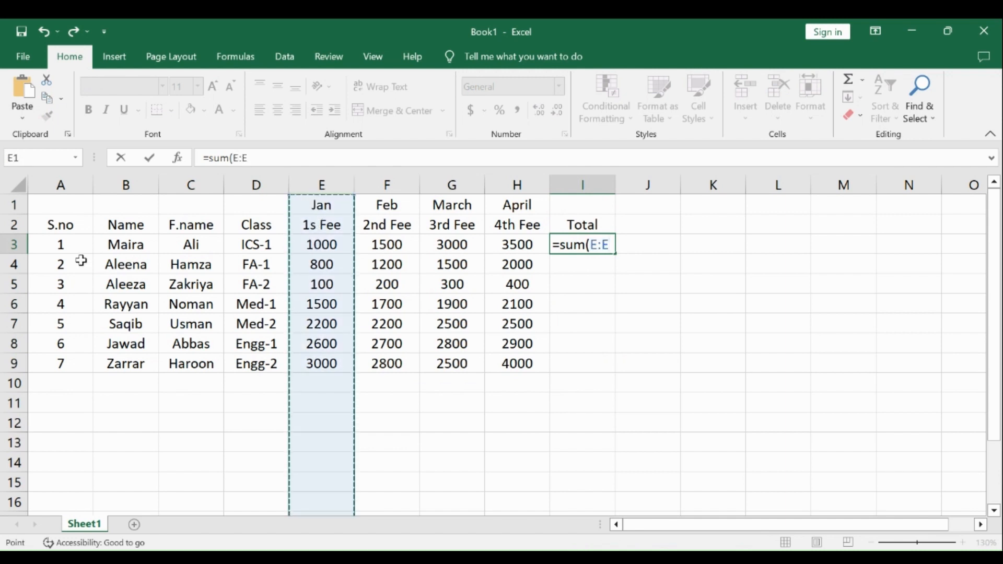
pyautogui.click(11, 250)
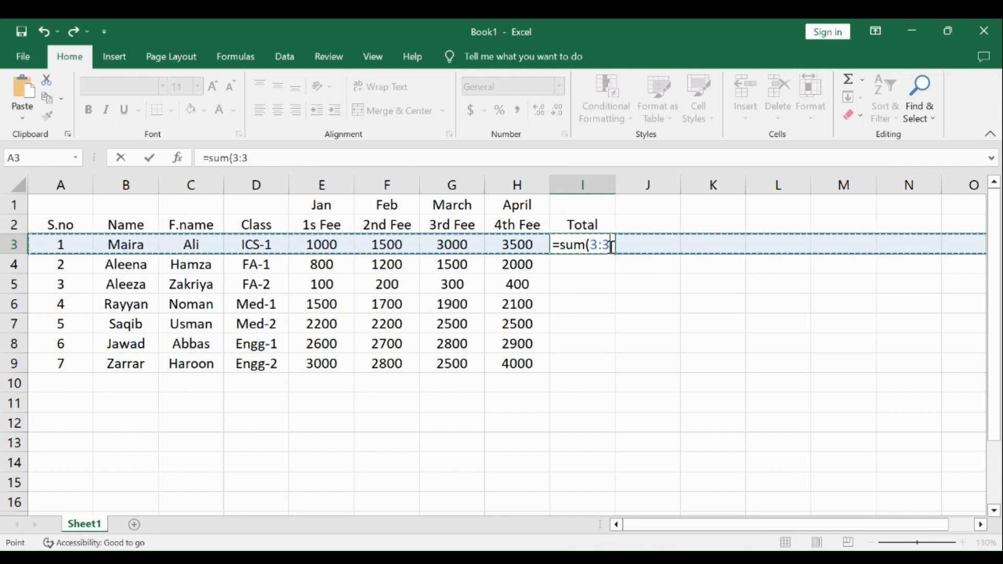
pyautogui.press('BackSpace')
pyautogui.press('BackSpace')
pyautogui.press('BackSpace')
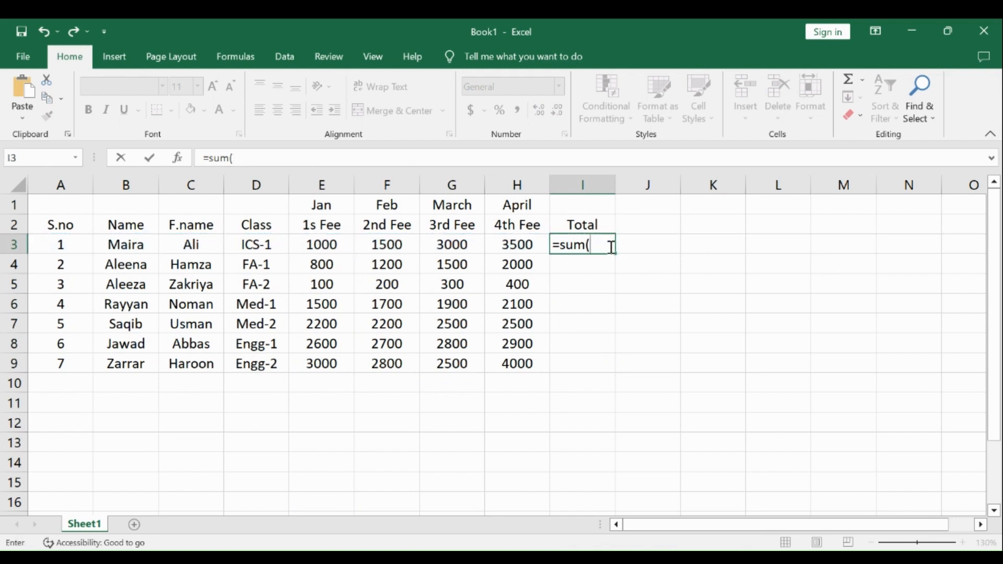
# - Complete the SUM formula in cell I3 with the range E3:H3
pyautogui.write('e3')
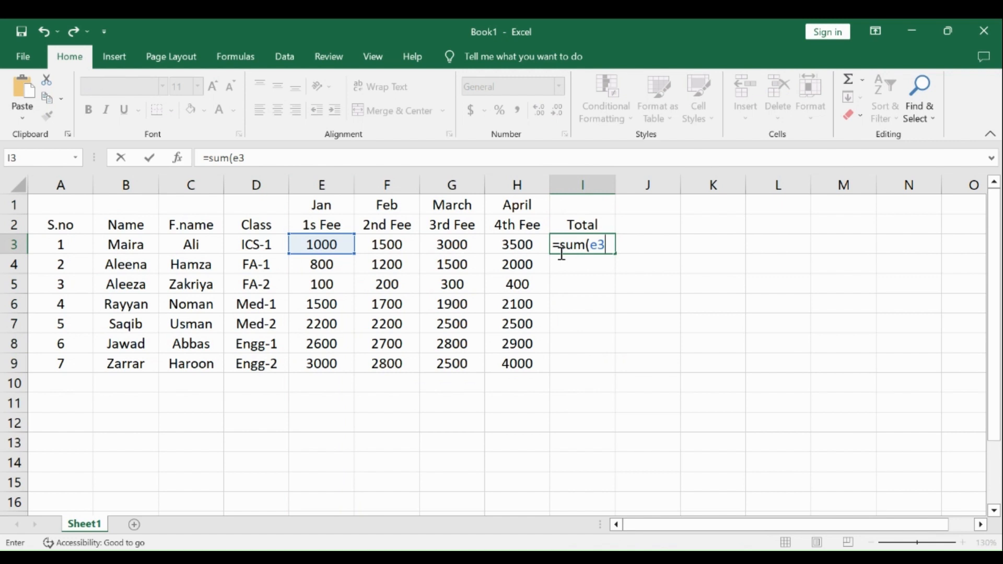
pyautogui.write(':h3')
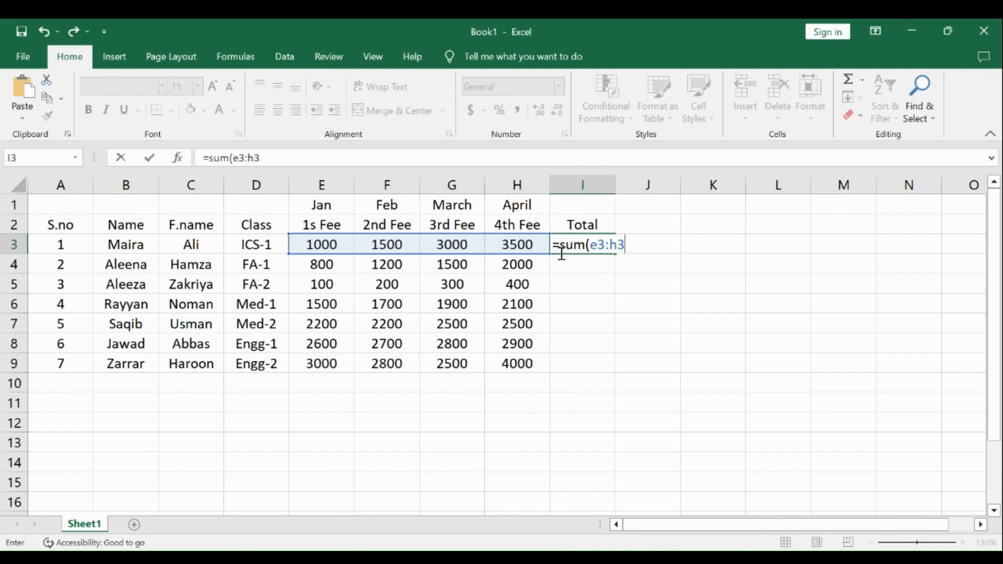
pyautogui.write('_')
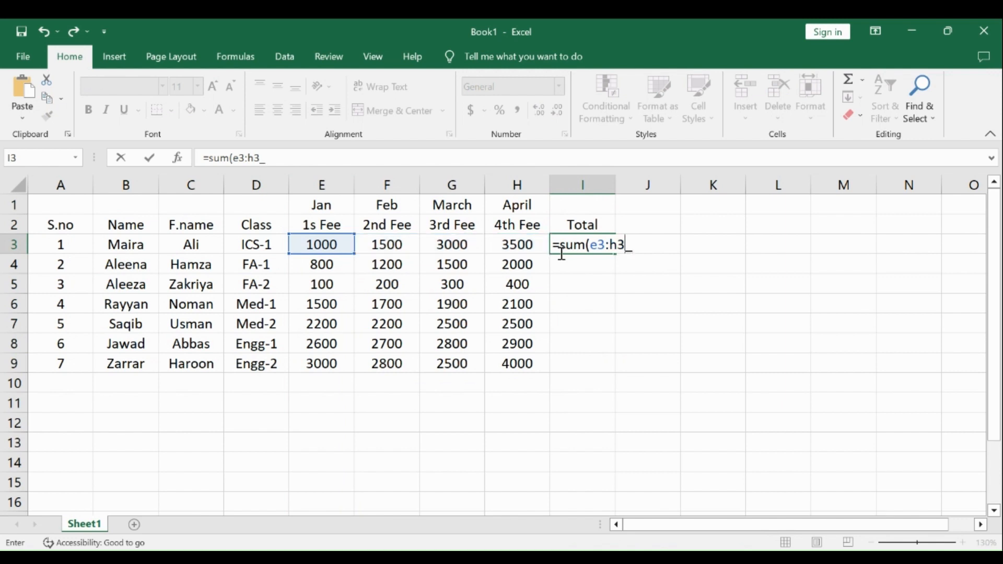
pyautogui.press('BackSpace')
pyautogui.write(')')
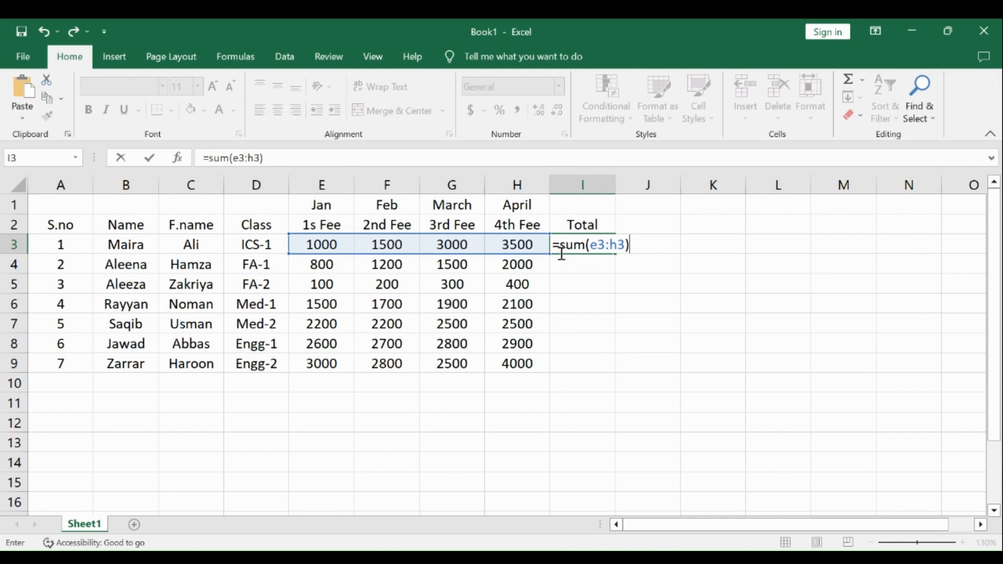
pyautogui.press('Return')
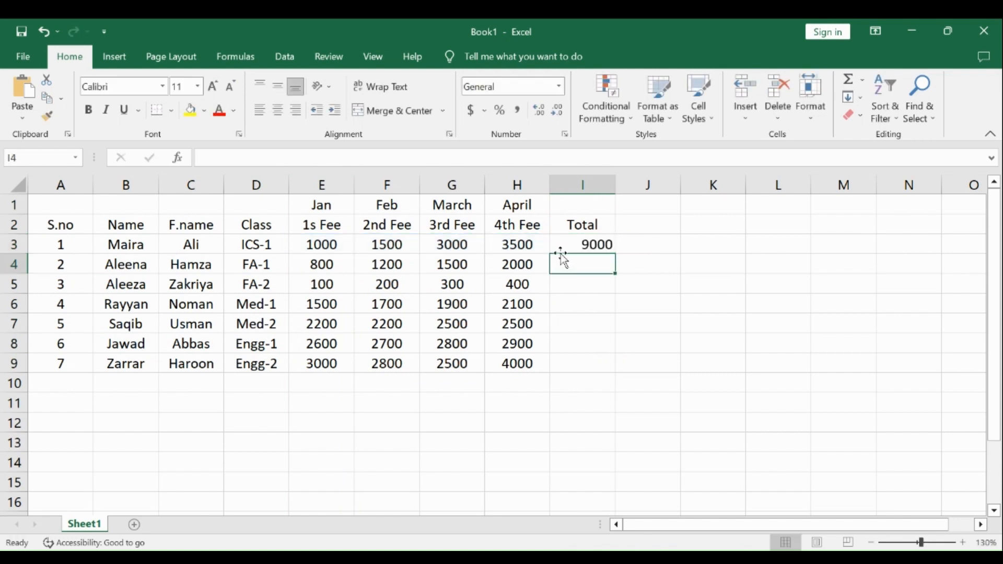
pyautogui.click(604, 245)
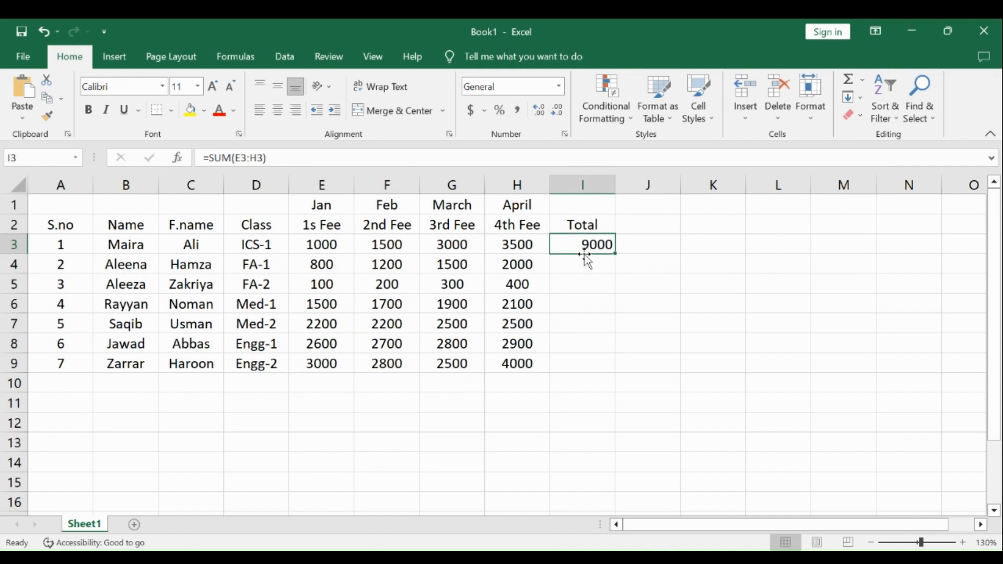
pyautogui.moveTo(333, 246); pyautogui.dragTo(513, 251)
pyautogui.click(577, 284)
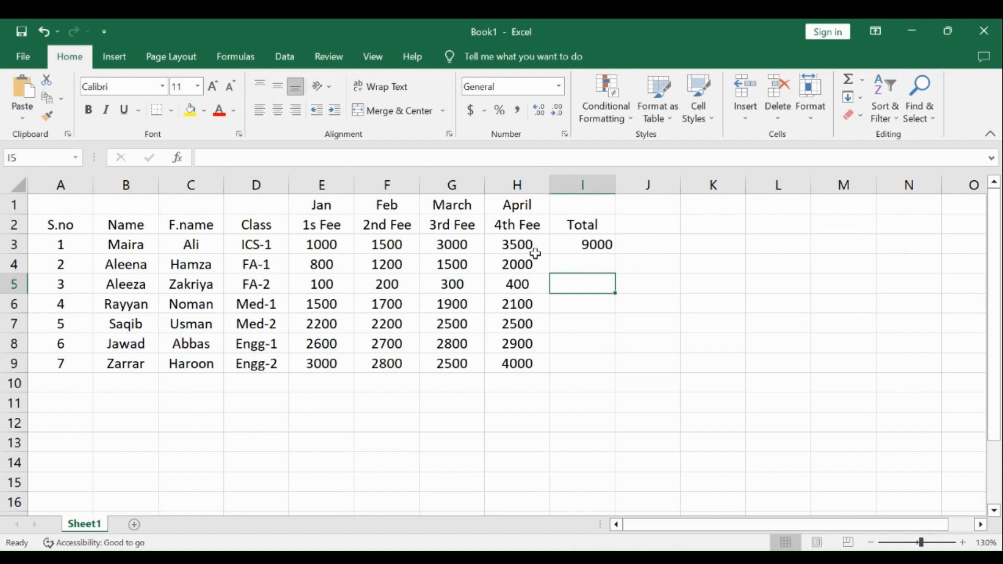
pyautogui.click(592, 253)
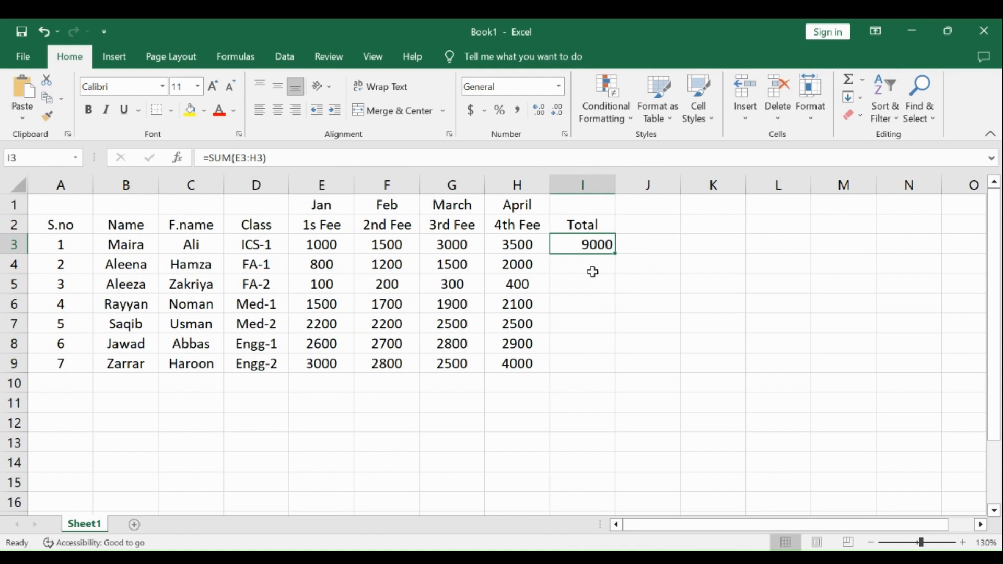
pyautogui.click(593, 270)
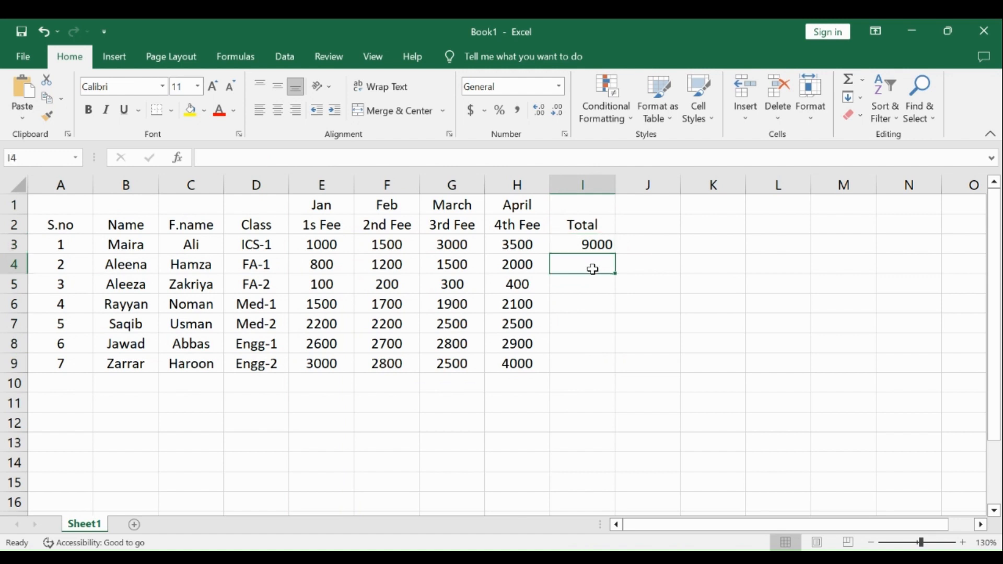
pyautogui.click(592, 290)
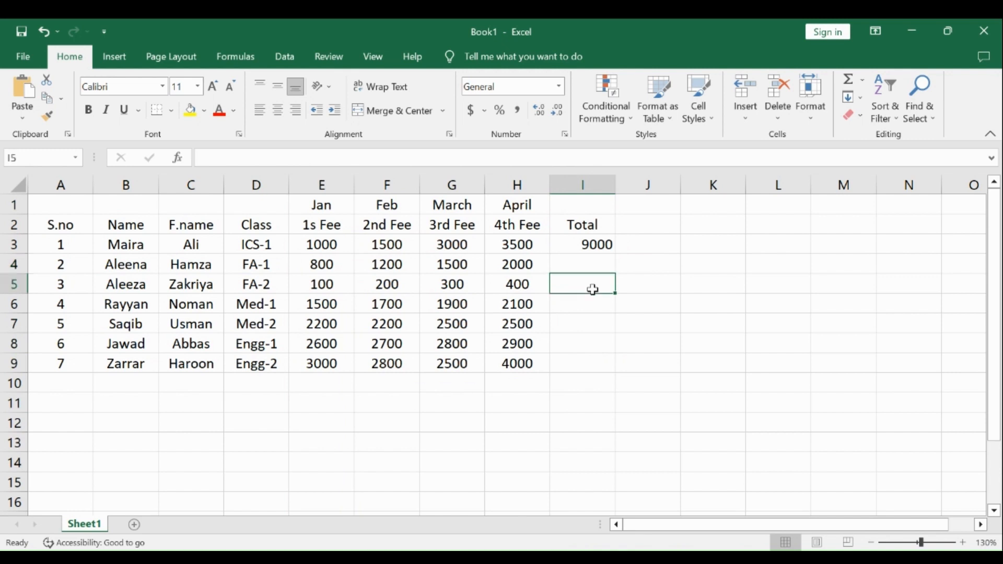
pyautogui.click(595, 308)
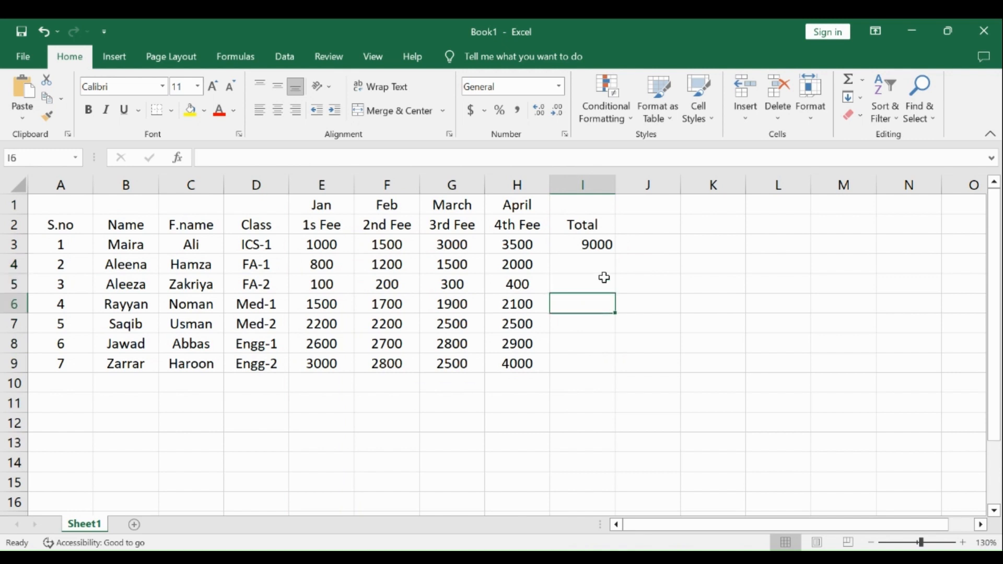
# - Fill the SUM formula from I3 down to I9 for the remaining students
pyautogui.click(605, 250)
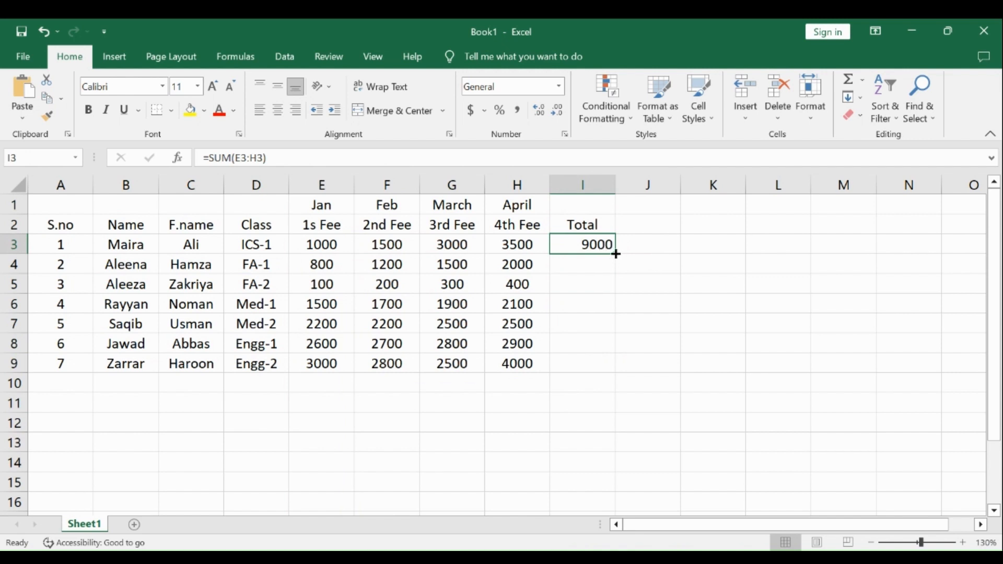
pyautogui.moveTo(613, 254); pyautogui.dragTo(613, 366)
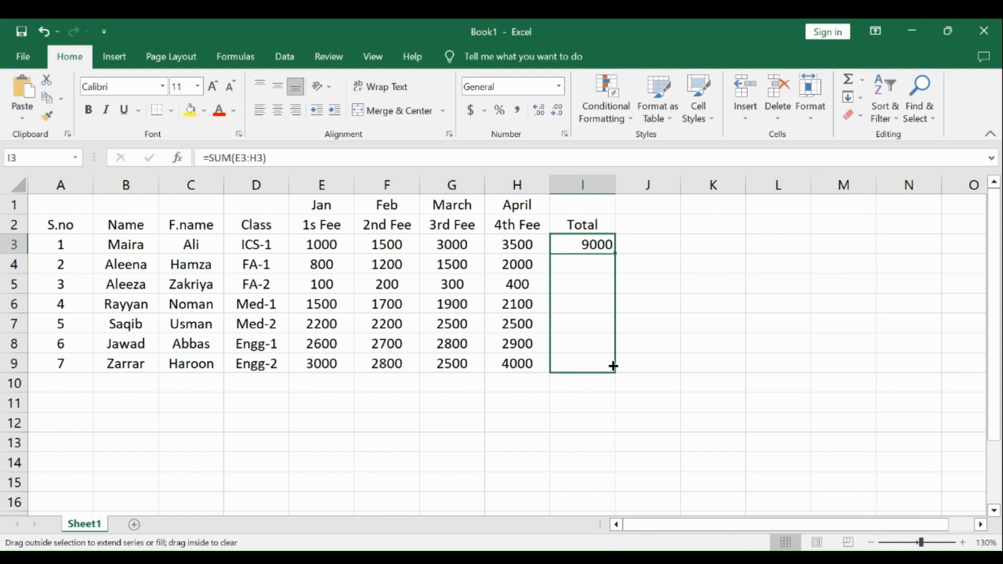
pyautogui.moveTo(613, 366); pyautogui.dragTo(613, 365)
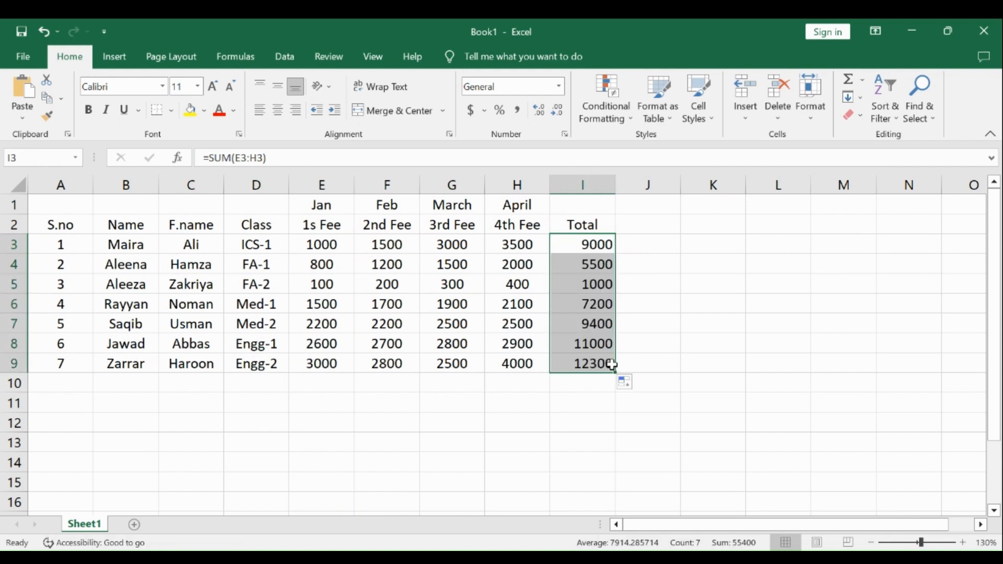
pyautogui.click(649, 315)
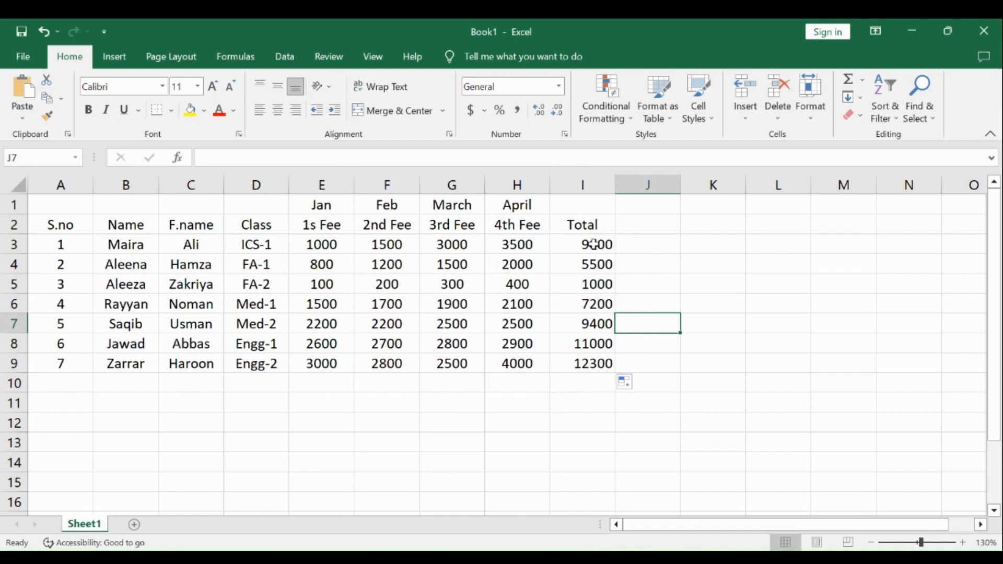
# - Clear the formulas from the Total column cells I3 to I9
pyautogui.moveTo(594, 246); pyautogui.dragTo(589, 361)
pyautogui.press('BackSpace')
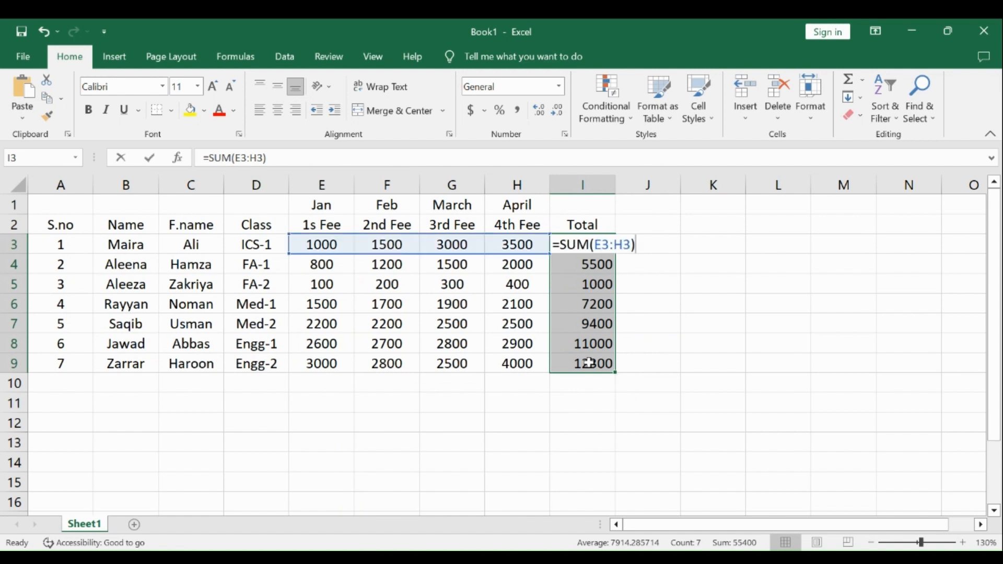
pyautogui.click(653, 293)
pyautogui.moveTo(606, 249); pyautogui.dragTo(594, 361)
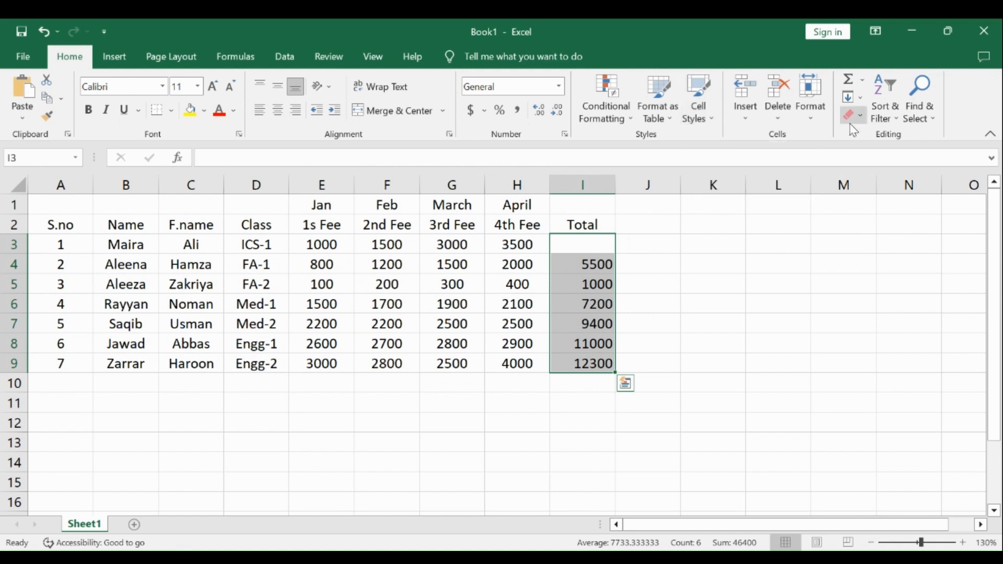
pyautogui.hotkey('ctrl', 'z')
# - Enter the formula =SUM(E5:H5) in cell I5 for the third student's total
pyautogui.click(582, 282)
pyautogui.write('=')
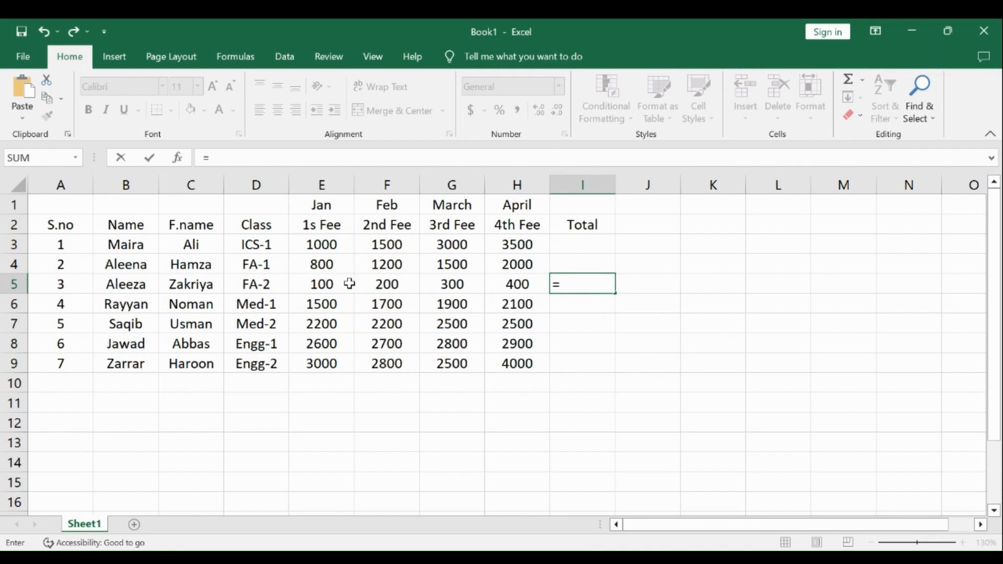
pyautogui.write('sum(')
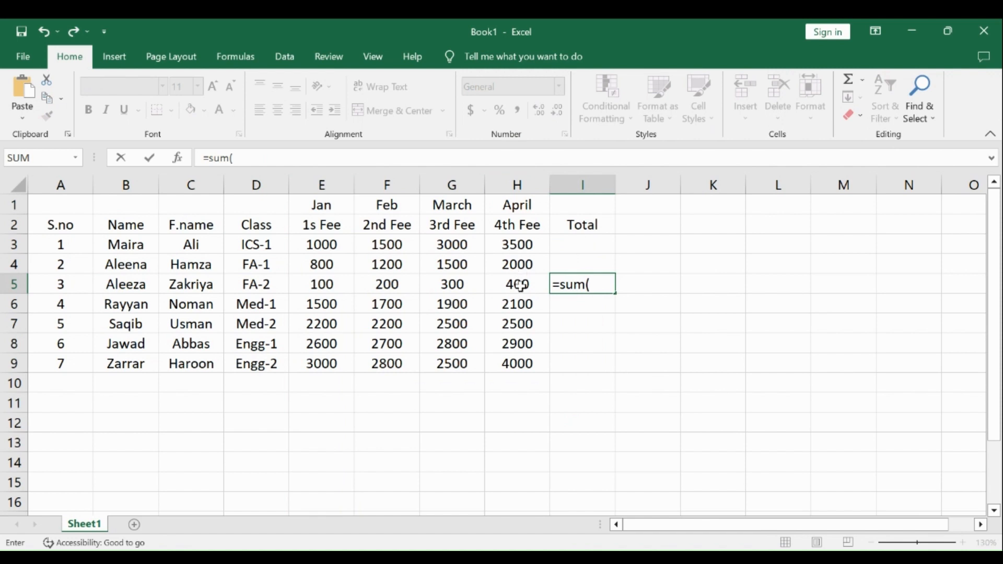
pyautogui.click(16, 285)
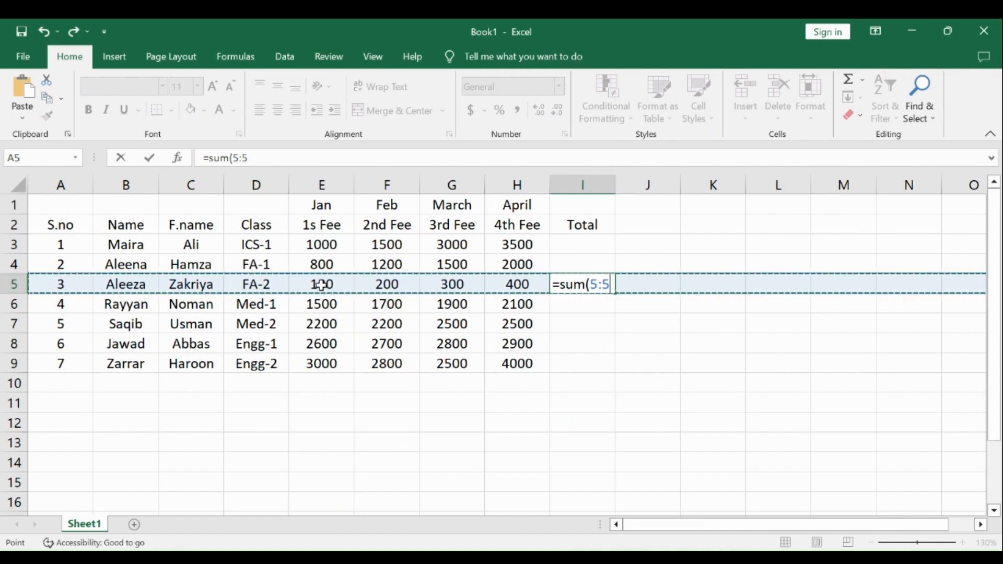
pyautogui.click(333, 187)
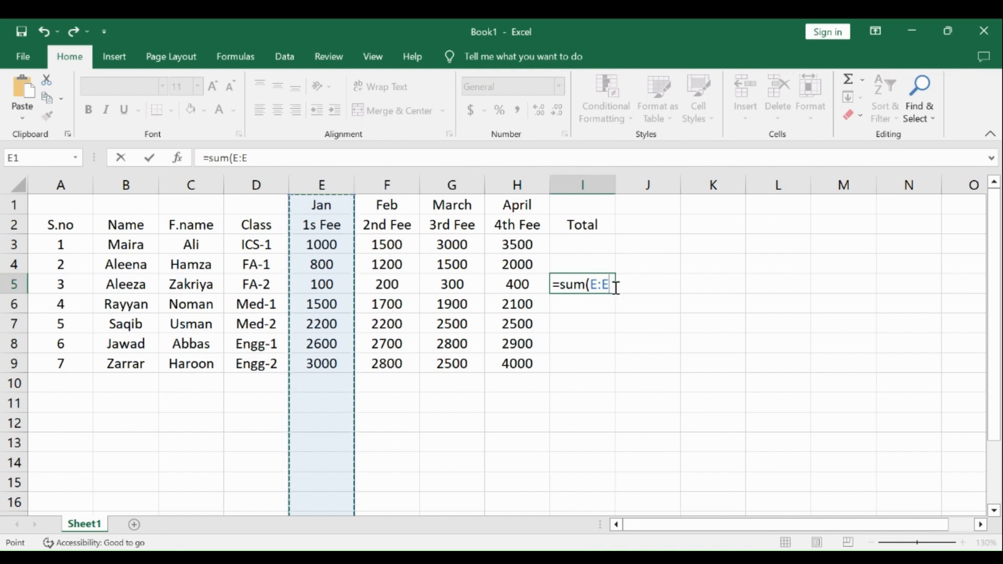
pyautogui.press('BackSpace')
pyautogui.press('BackSpace')
pyautogui.write('5')
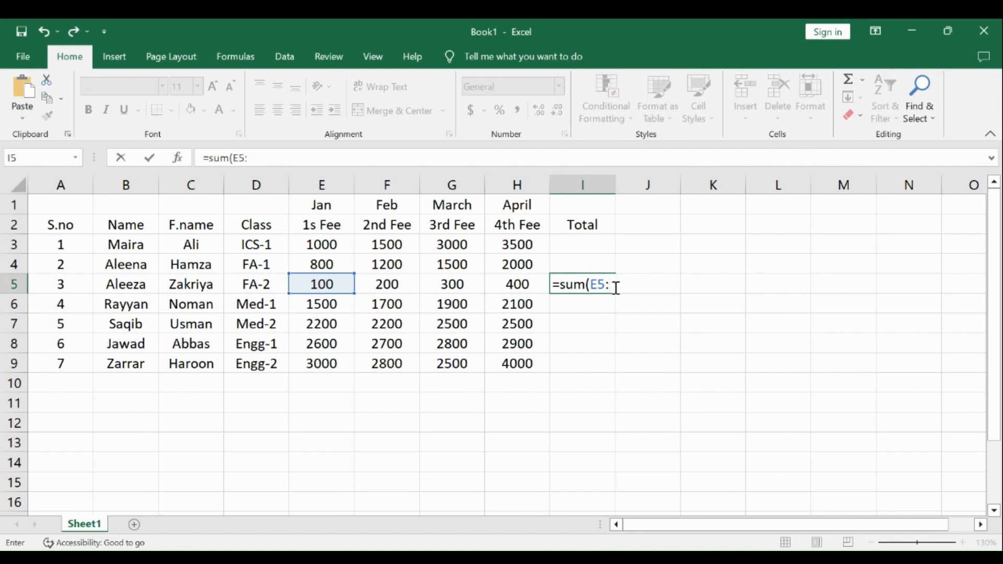
pyautogui.write('5')
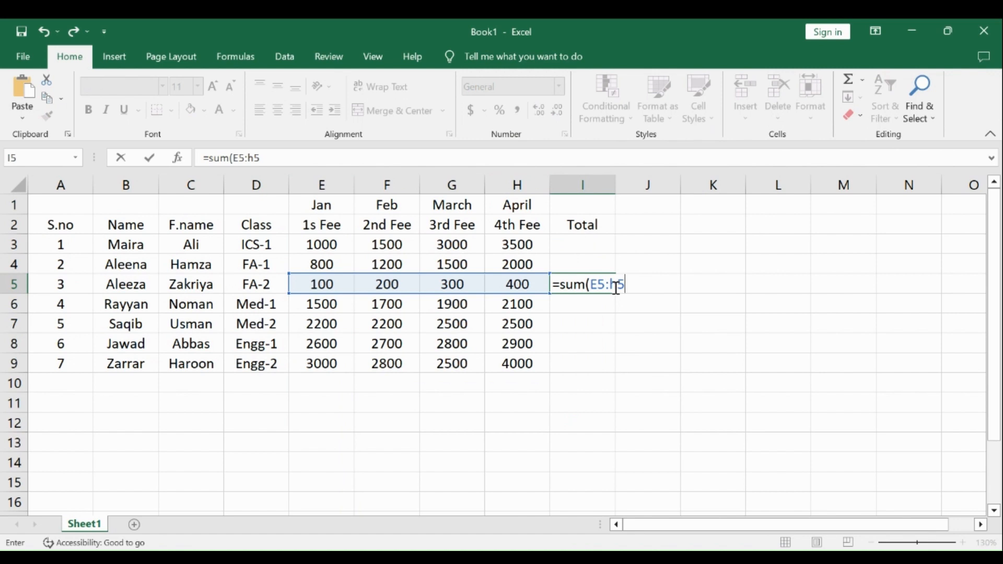
pyautogui.write('_')
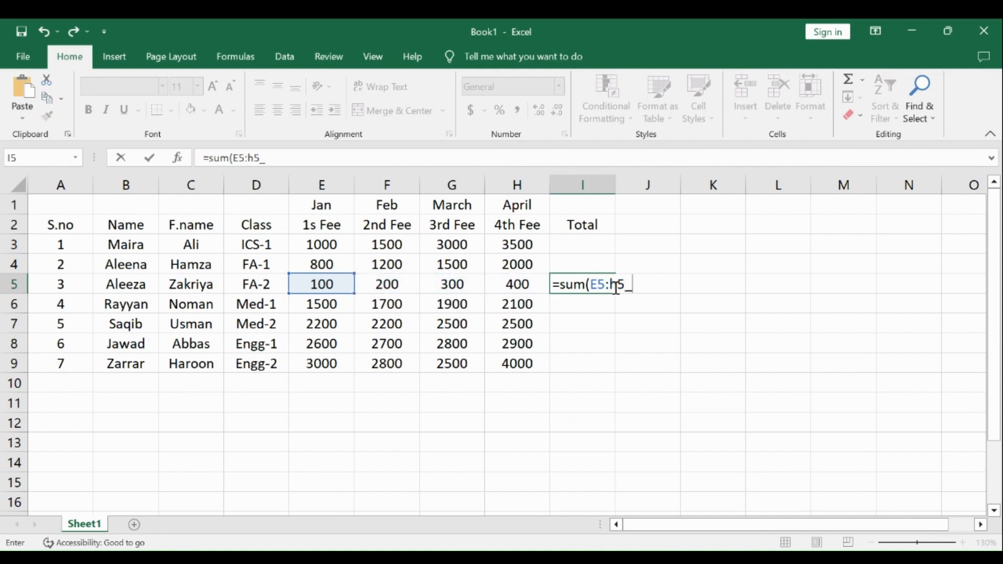
pyautogui.press('BackSpace')
pyautogui.write(')')
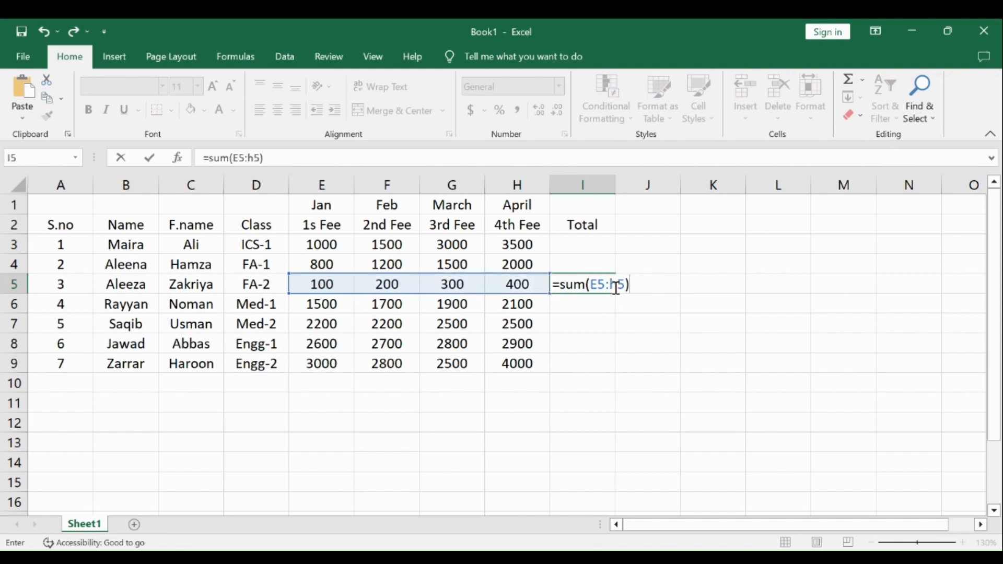
pyautogui.press('Return')
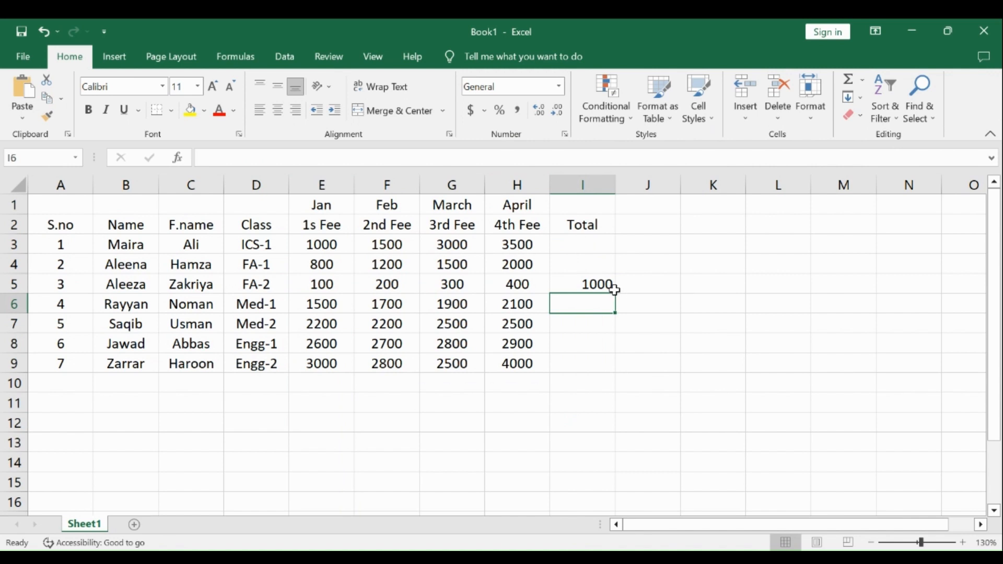
# - Fill the SUM formula from I5 to the other students' Total cells, covering I3 to I9
pyautogui.click(611, 285)
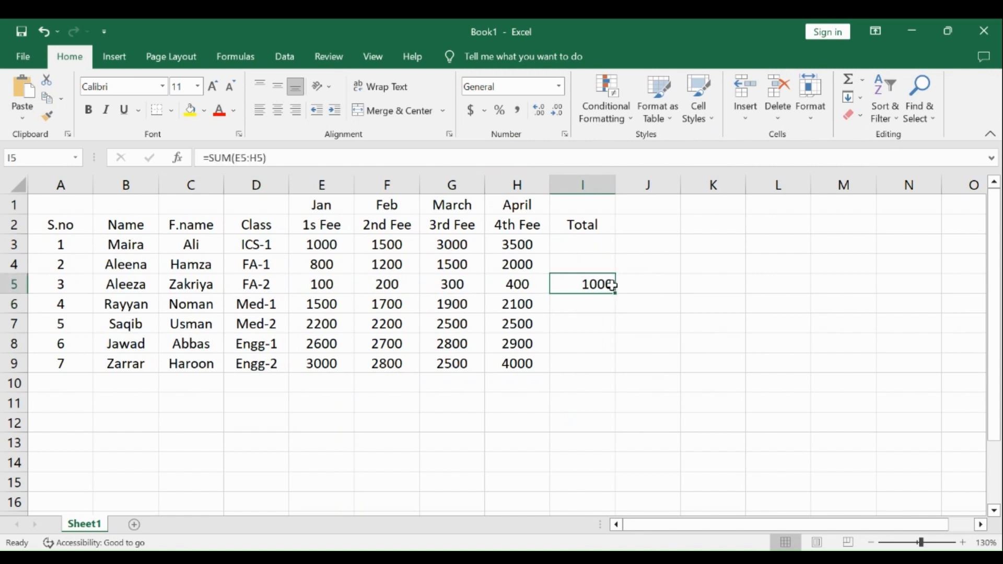
pyautogui.moveTo(614, 293); pyautogui.dragTo(603, 361)
pyautogui.click(666, 270)
pyautogui.click(727, 299)
# - Fill the total cells I3 to I9 with yellow and the Total header in I2 with dark gold
pyautogui.moveTo(599, 243); pyautogui.dragTo(591, 363)
pyautogui.click(190, 109)
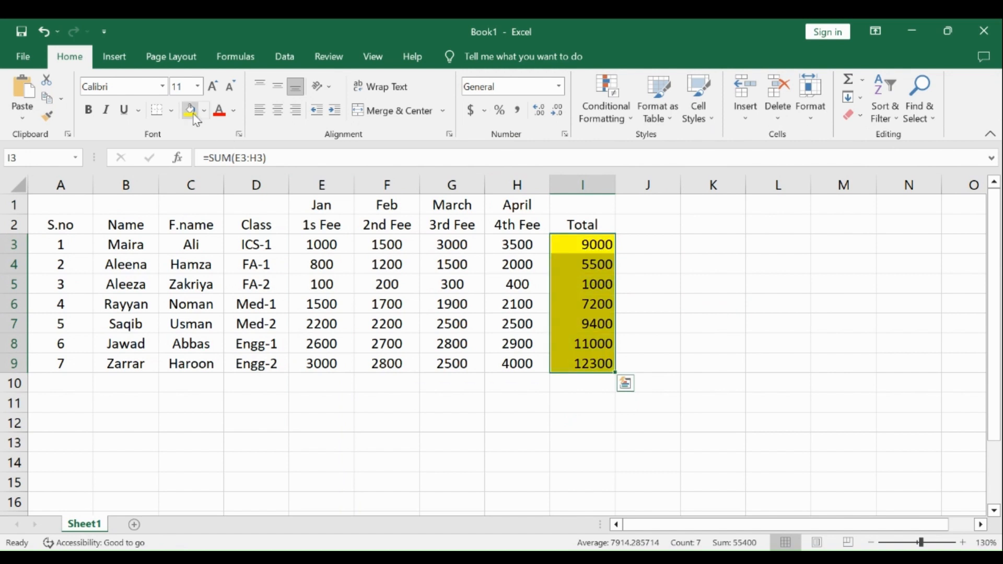
pyautogui.click(568, 224)
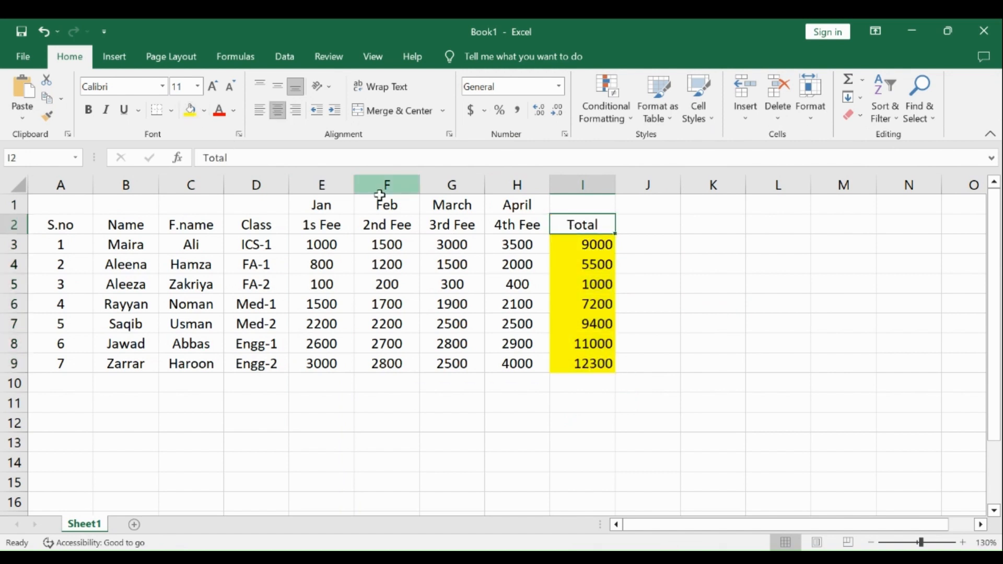
pyautogui.click(203, 111)
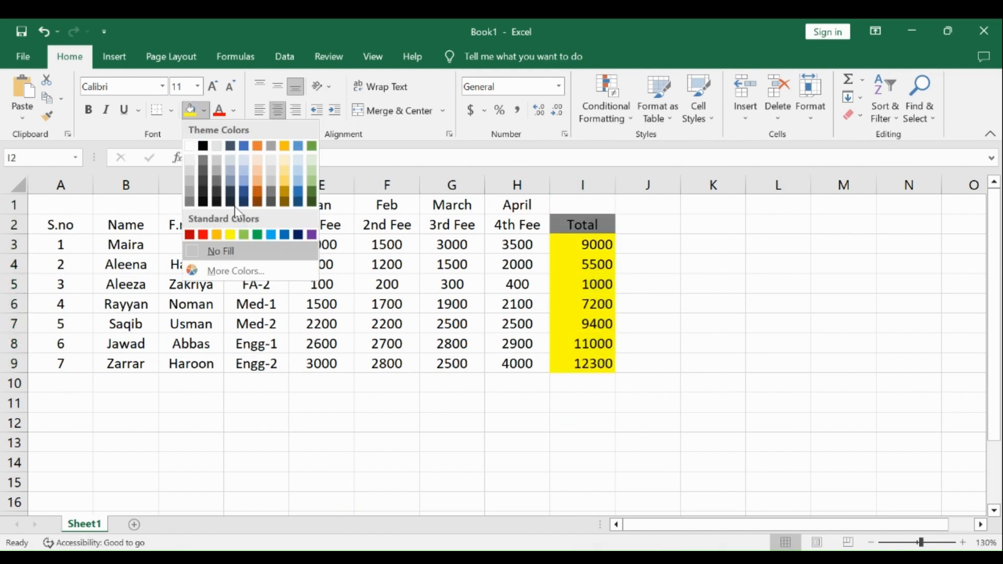
pyautogui.click(283, 195)
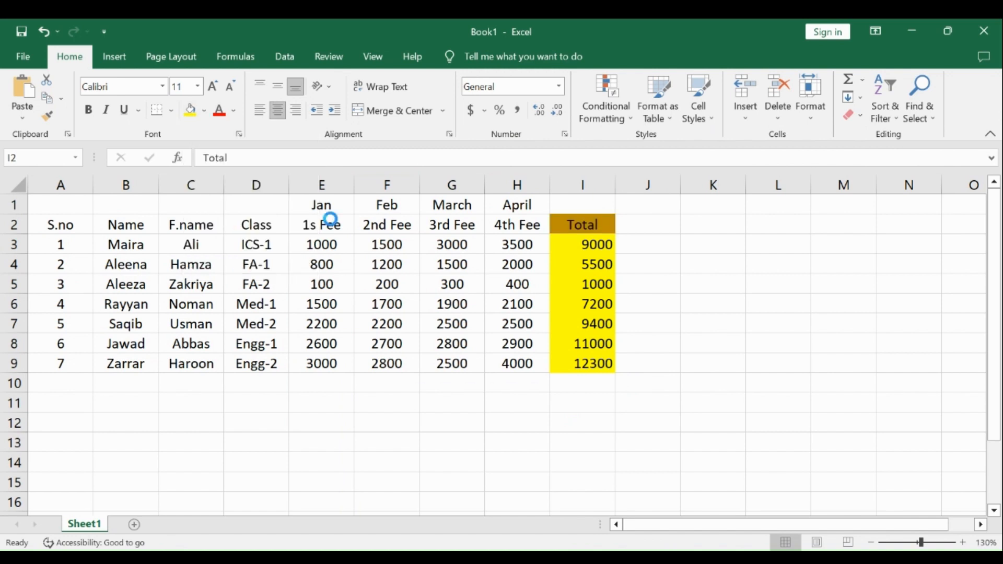
pyautogui.moveTo(436, 380); pyautogui.dragTo(440, 396)
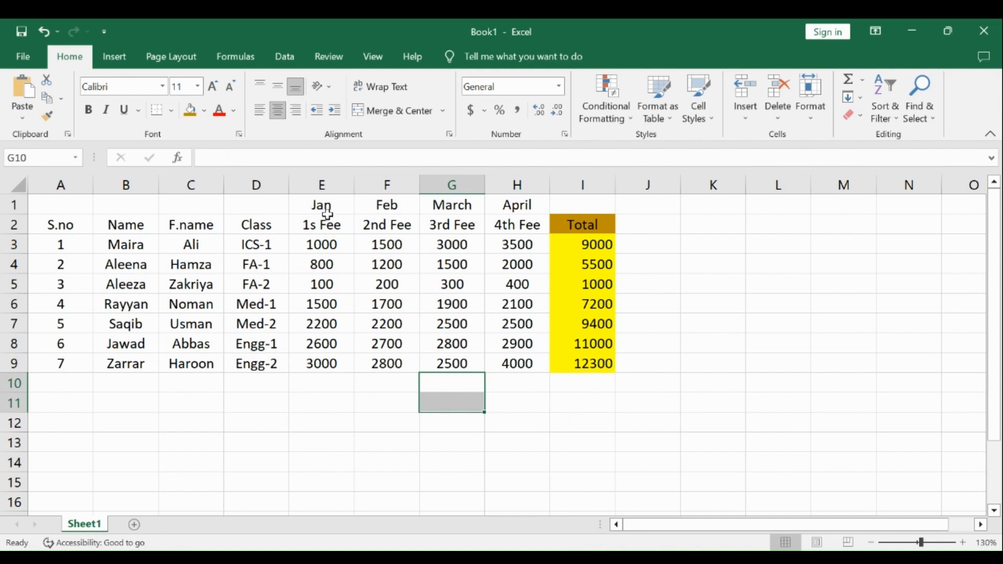
# - Examine the January, February, March and April fee columns one by one, from row 1 to row 9
pyautogui.moveTo(327, 208); pyautogui.dragTo(327, 364)
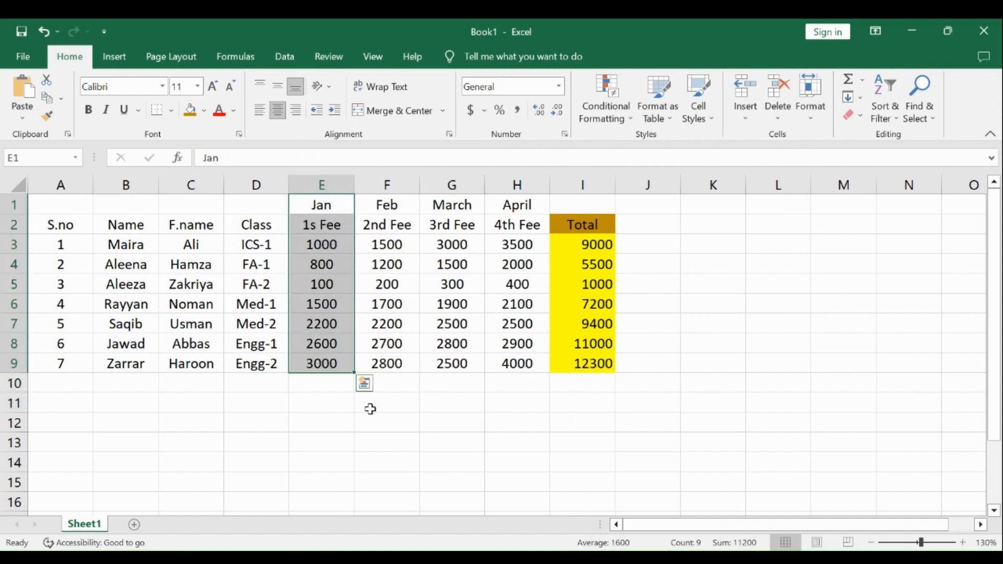
pyautogui.moveTo(402, 206); pyautogui.dragTo(399, 363)
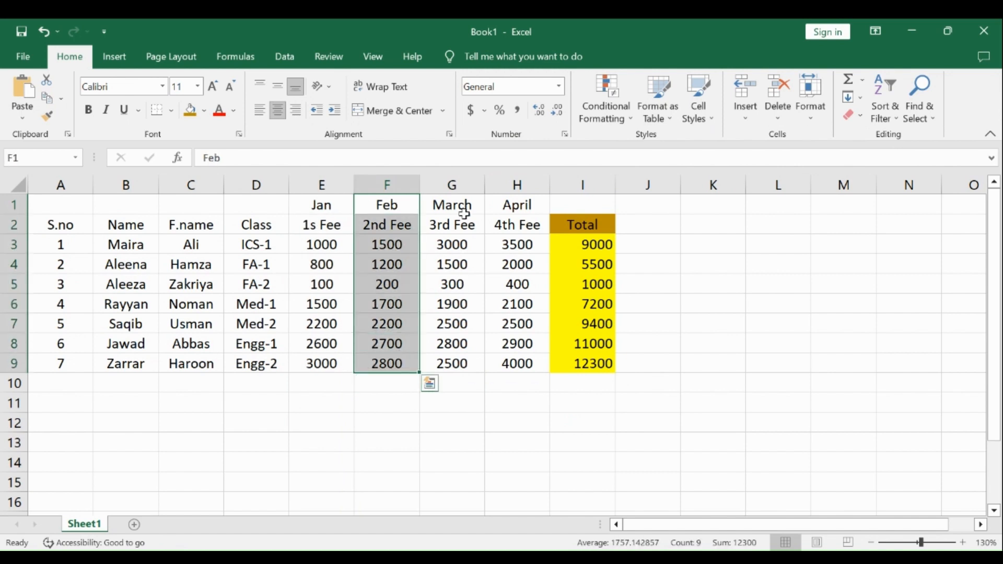
pyautogui.moveTo(457, 209); pyautogui.dragTo(464, 365)
pyautogui.click(553, 405)
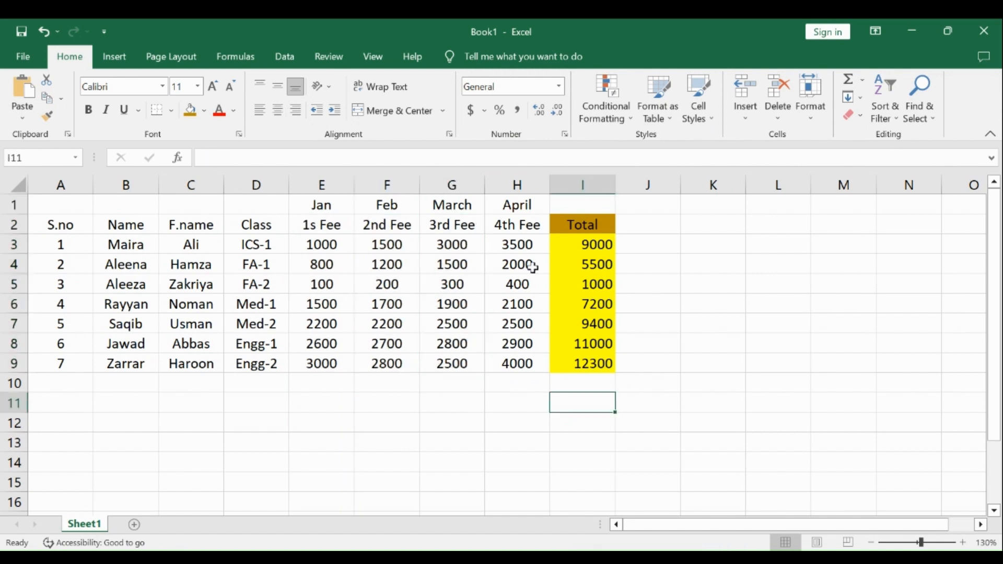
pyautogui.moveTo(517, 204); pyautogui.dragTo(522, 363)
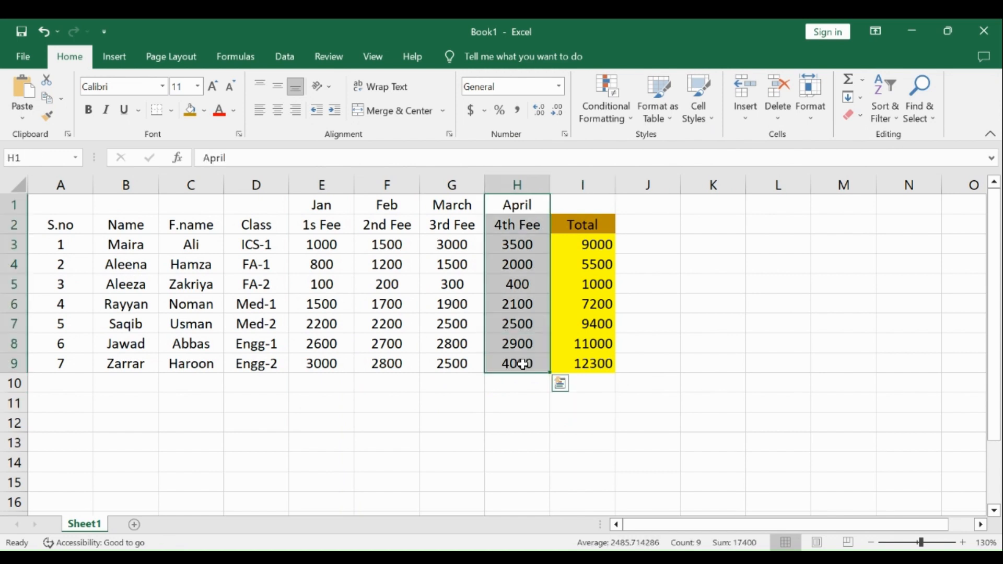
pyautogui.click(575, 441)
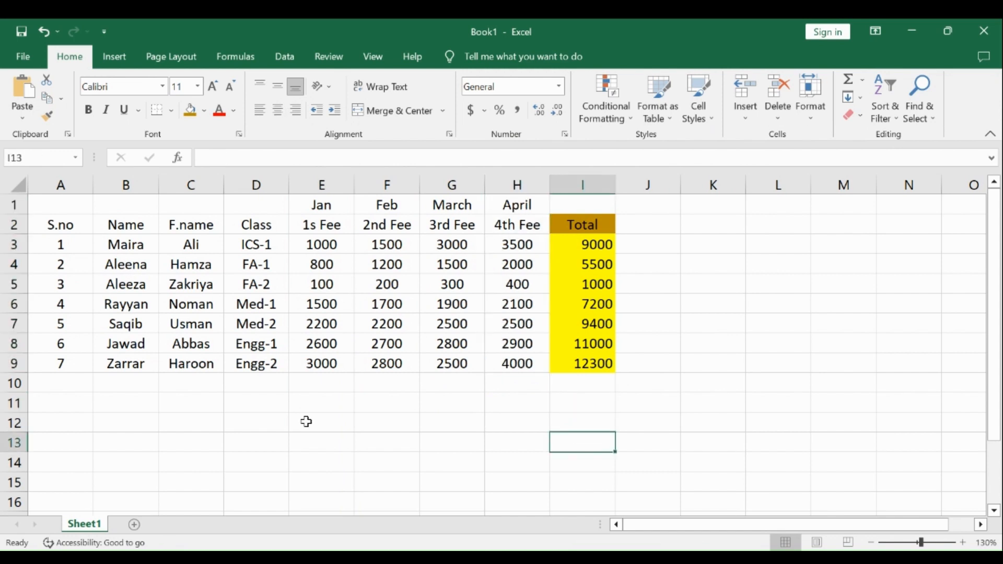
# - Enter the formula =SUM(E3:E9) in cell E10 to total the January fees
pyautogui.click(307, 385)
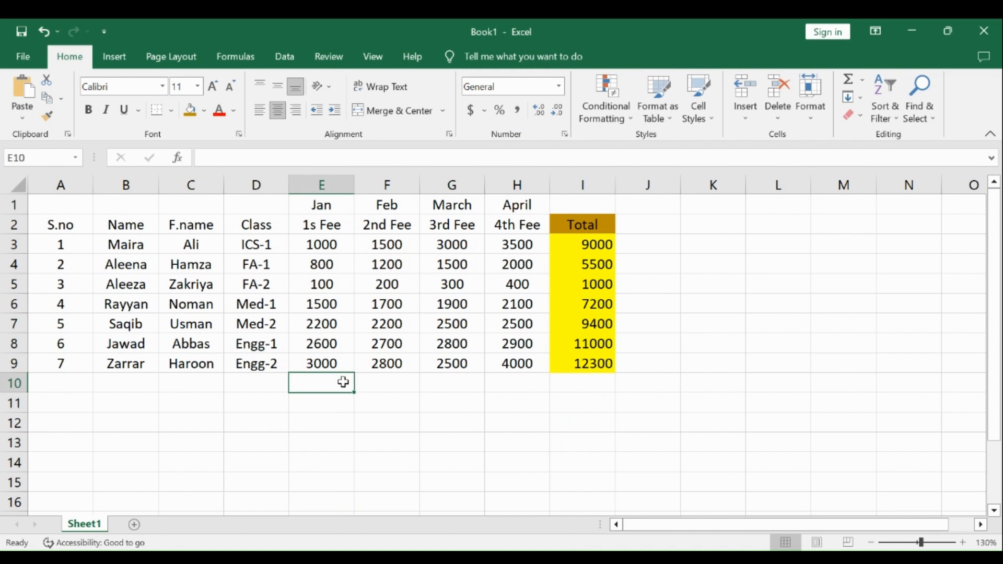
pyautogui.write('=sum')
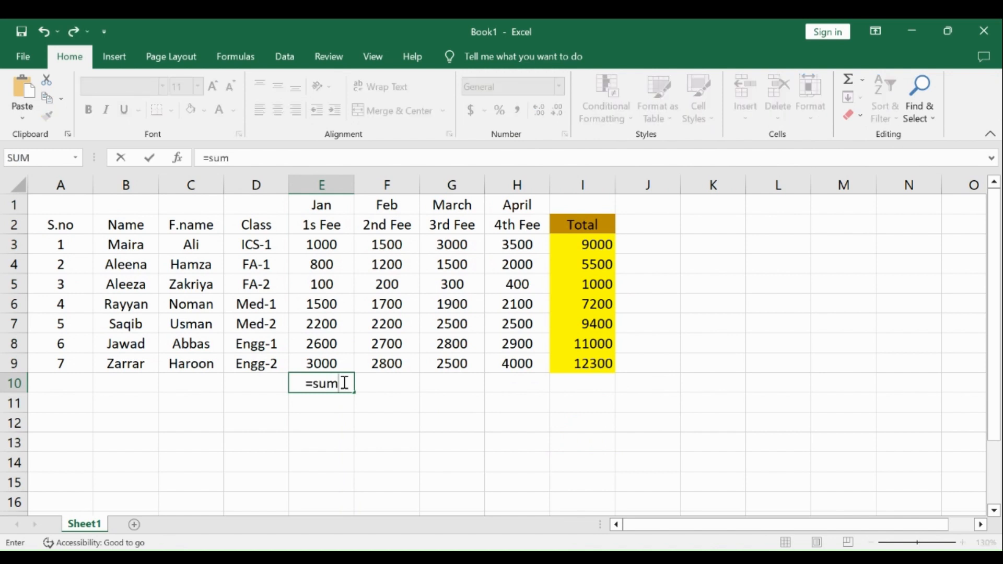
pyautogui.write('(')
pyautogui.moveTo(337, 246); pyautogui.dragTo(336, 359)
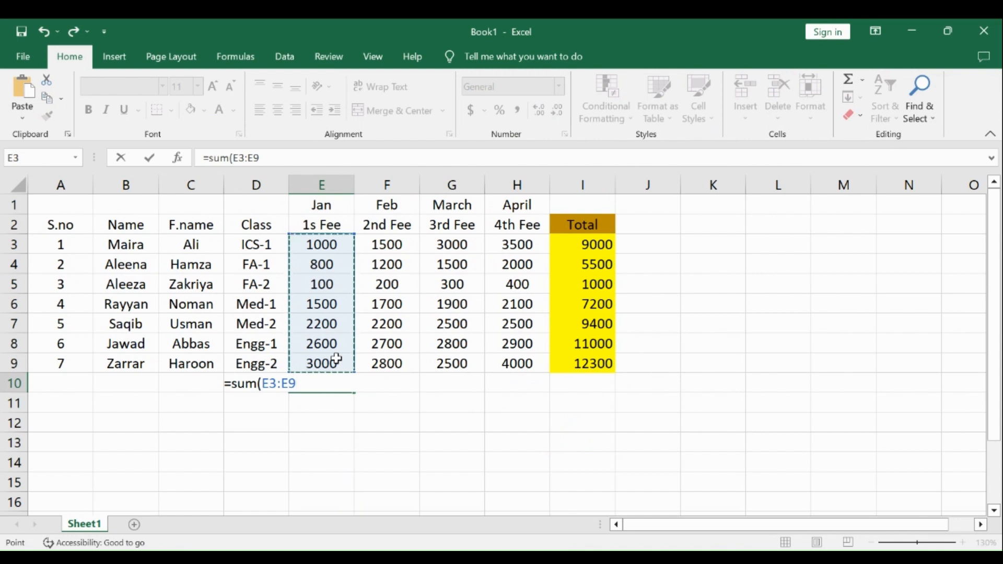
pyautogui.write(')')
pyautogui.press('Return')
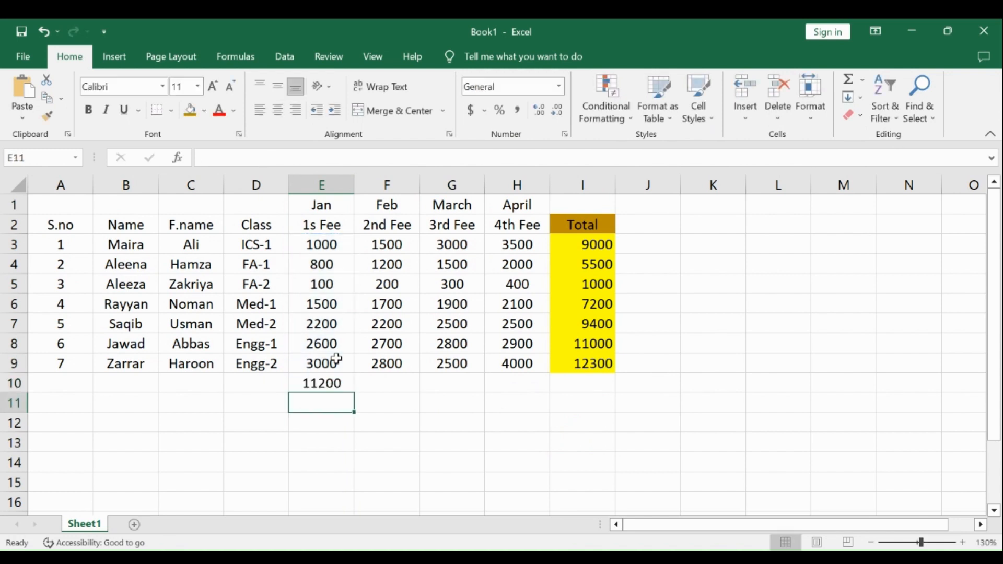
# - Fill the SUM formula from E10 across to H10 and check the formula of each monthly total
pyautogui.click(348, 386)
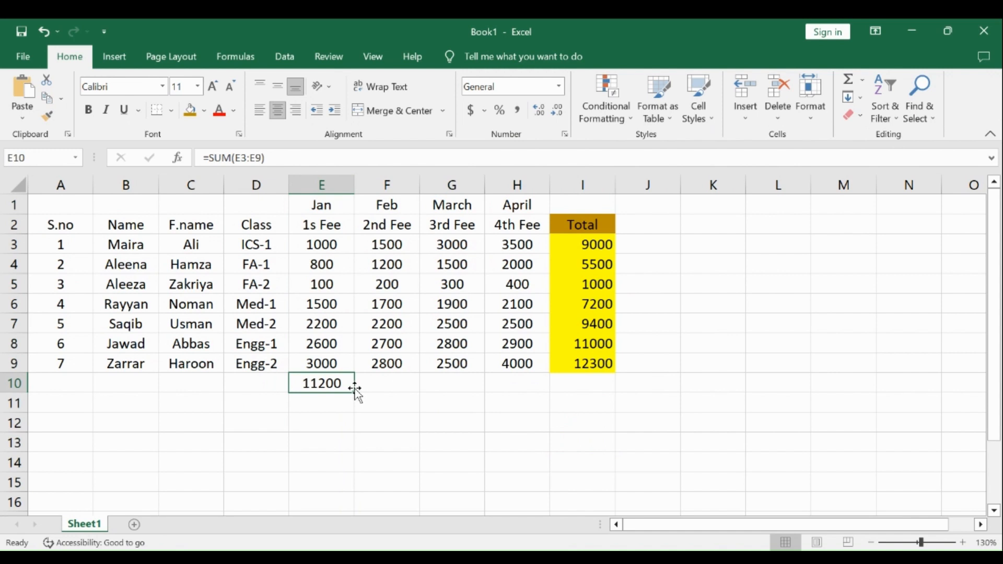
pyautogui.moveTo(353, 391); pyautogui.dragTo(522, 391)
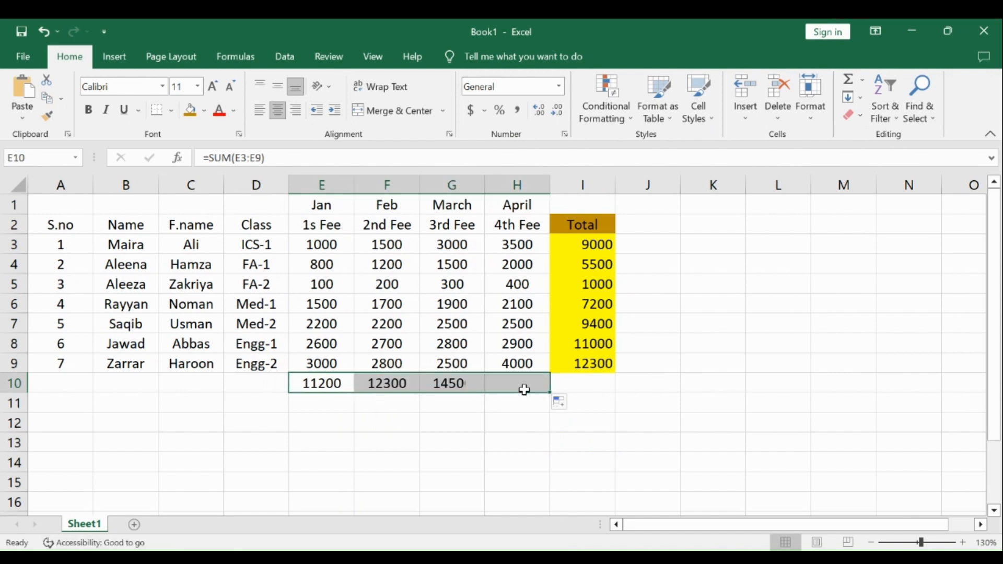
pyautogui.click(445, 418)
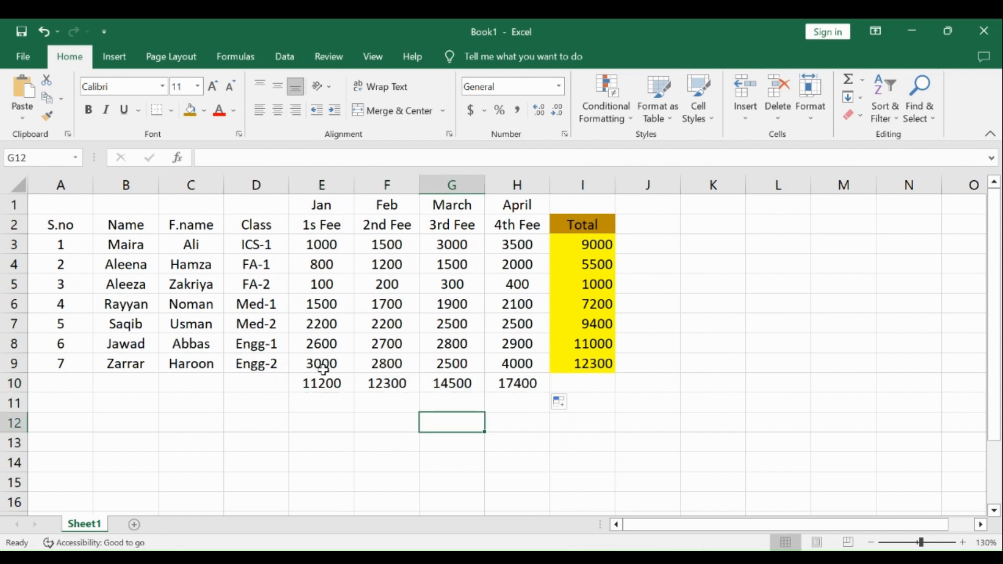
pyautogui.click(337, 385)
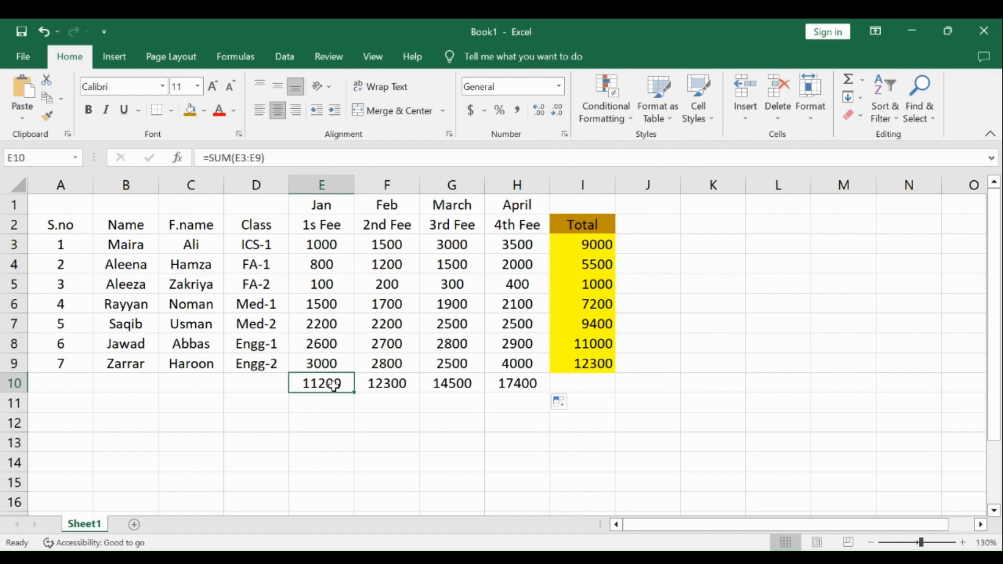
pyautogui.click(405, 383)
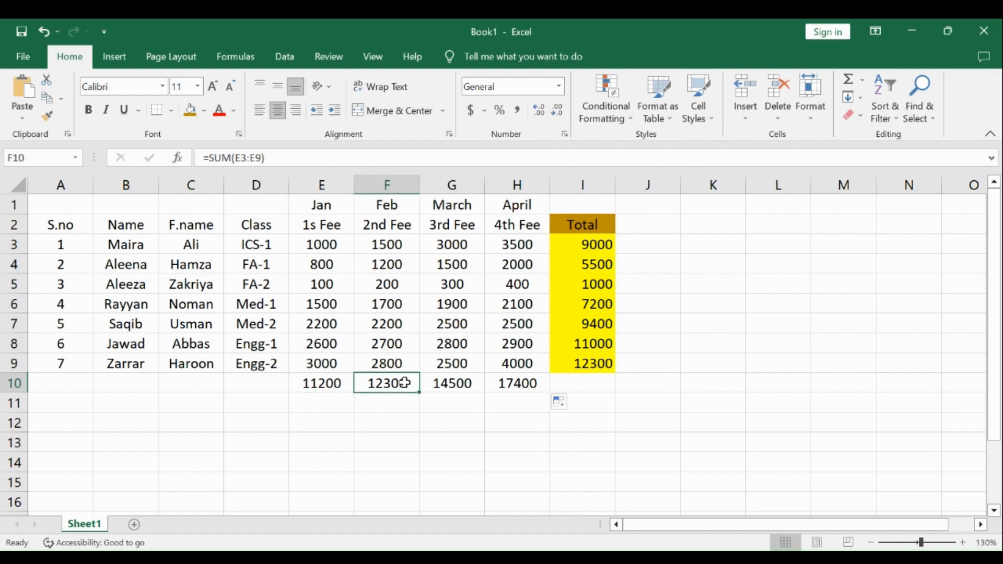
pyautogui.click(477, 385)
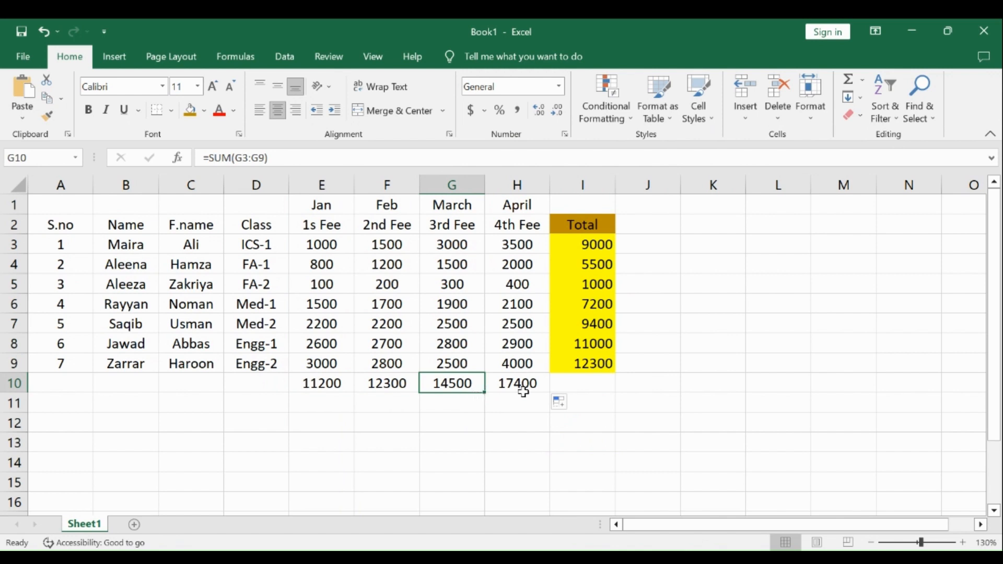
pyautogui.click(531, 385)
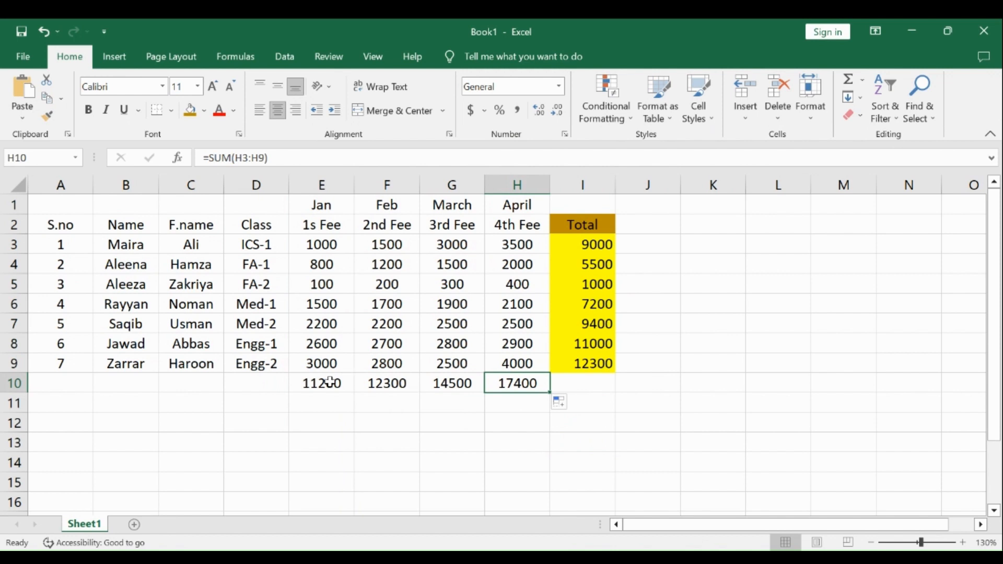
# - Fill the monthly total cells E10 to H10 with the same dark gold as the Total header
pyautogui.moveTo(328, 382); pyautogui.dragTo(512, 380)
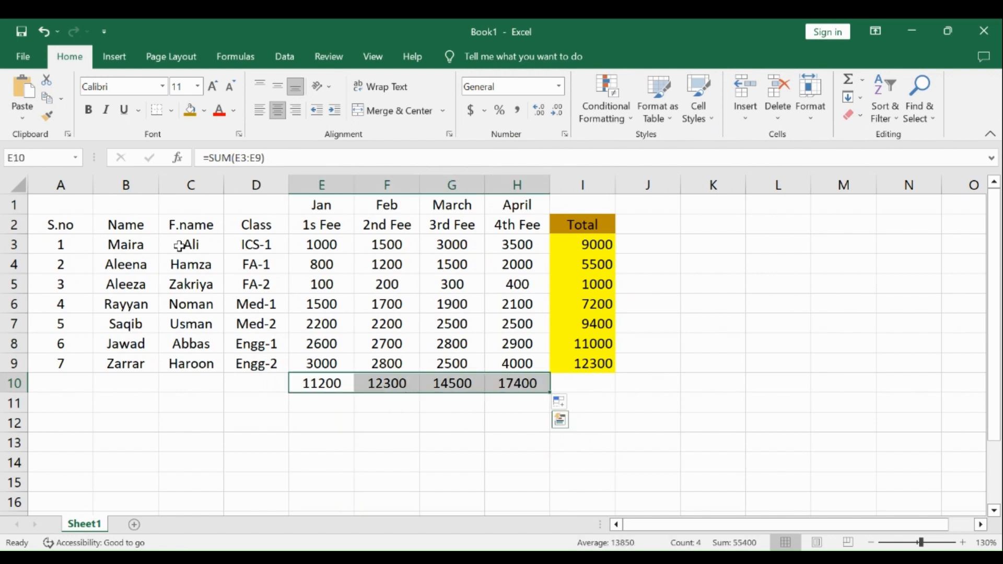
pyautogui.click(194, 116)
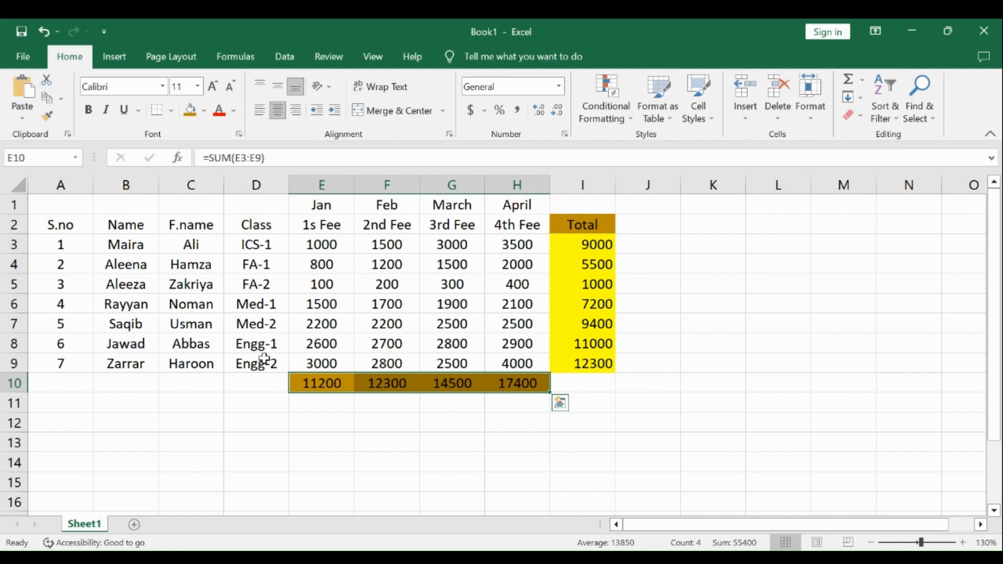
pyautogui.click(258, 416)
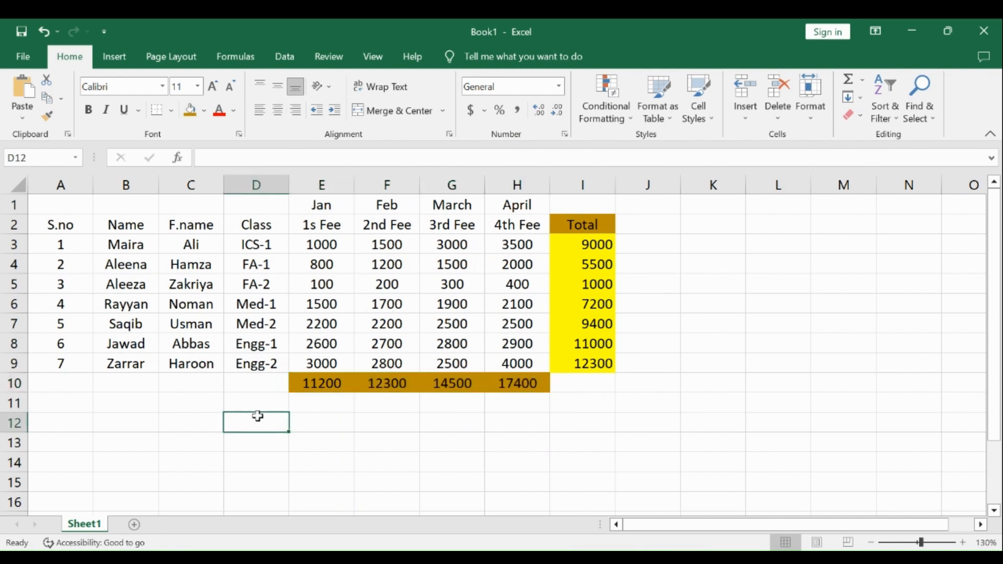
# - Examine the fee table by row and by column, including the January to April fees of the students in rows 3 to 5
pyautogui.click(343, 417)
pyautogui.moveTo(321, 245); pyautogui.dragTo(517, 244)
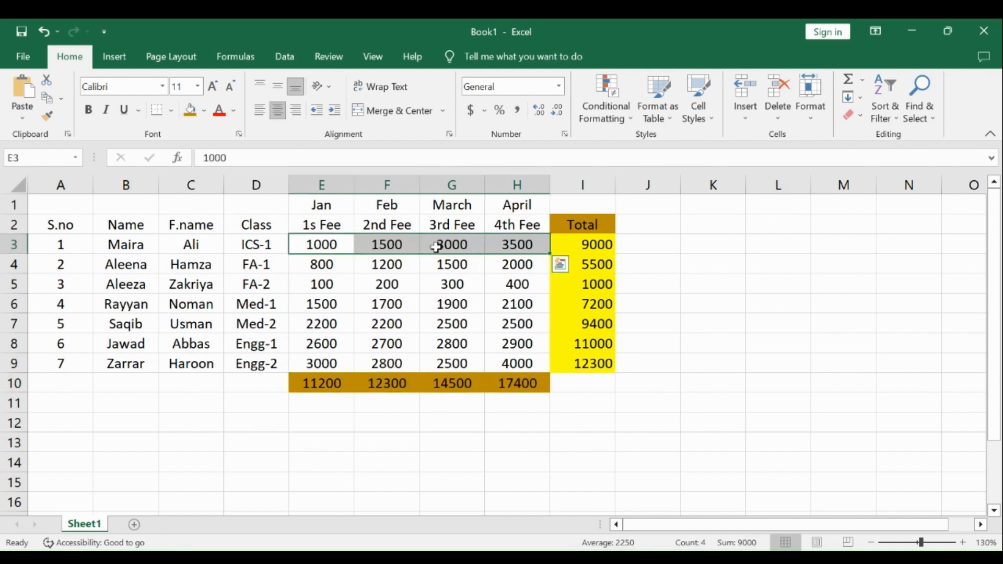
pyautogui.click(325, 185)
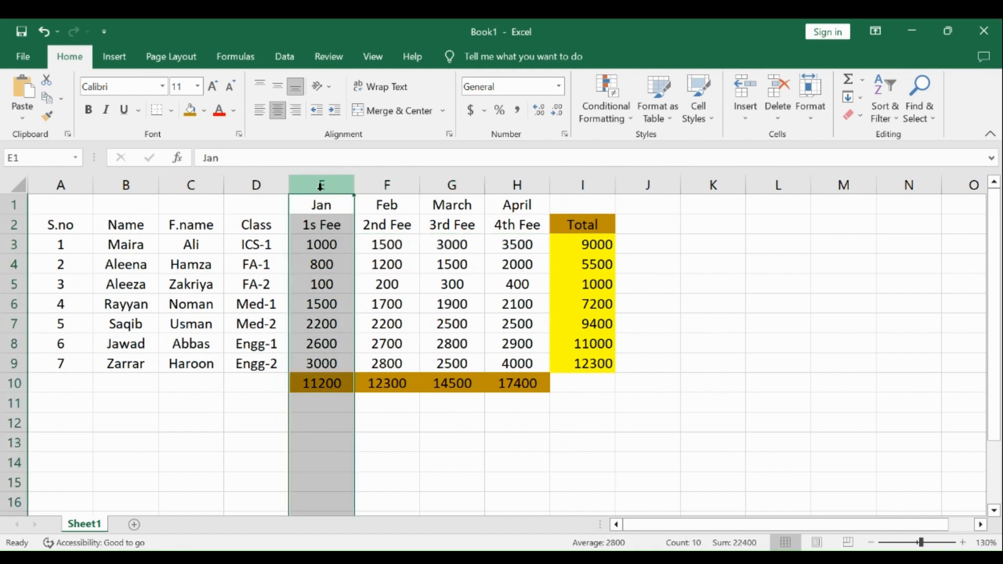
pyautogui.click(12, 245)
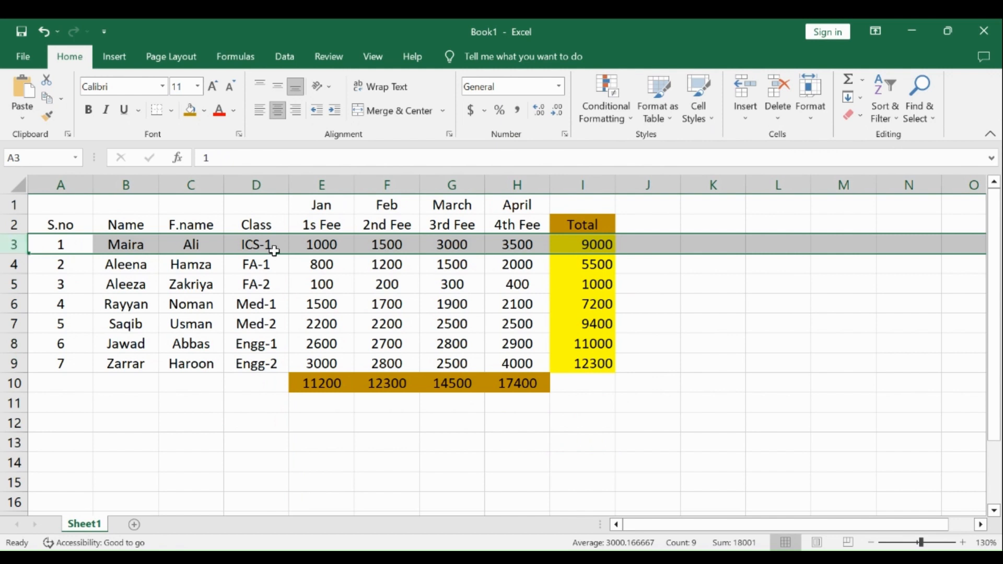
pyautogui.click(528, 180)
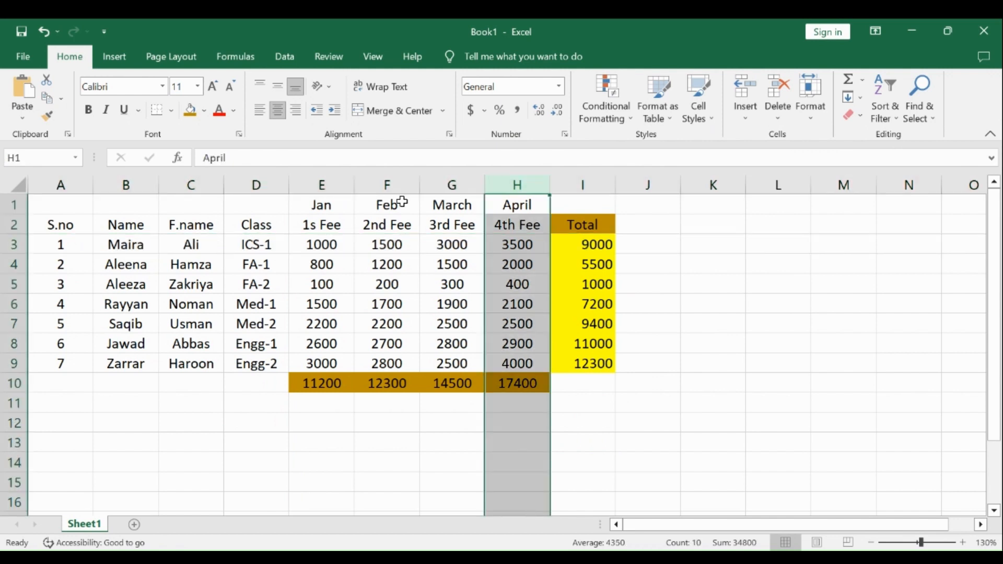
pyautogui.click(14, 244)
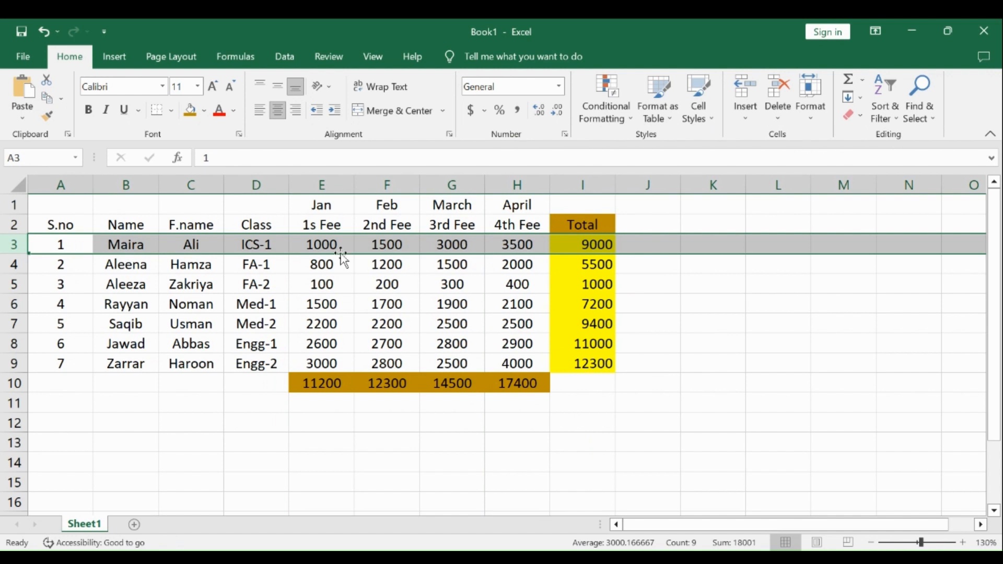
pyautogui.moveTo(328, 243); pyautogui.dragTo(522, 363)
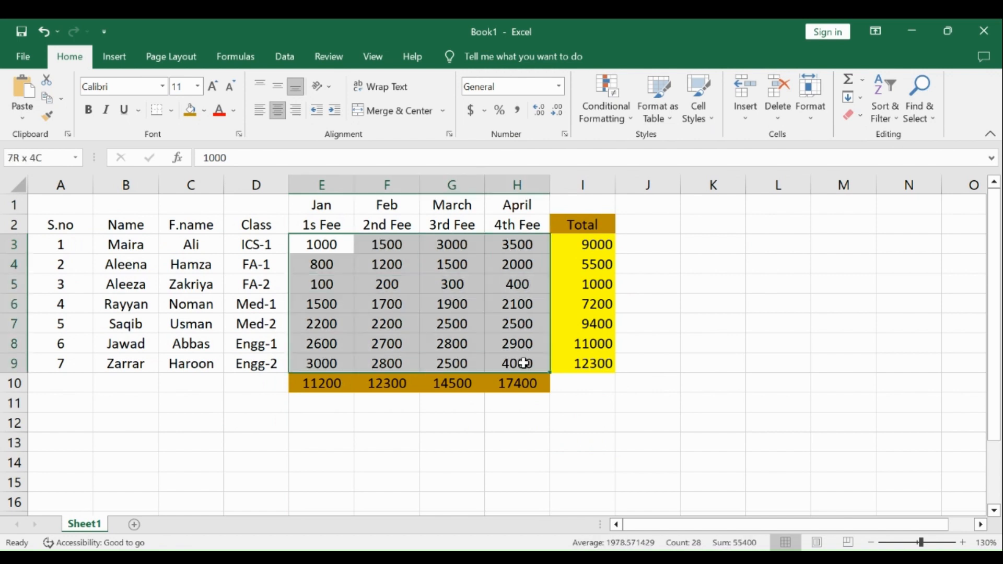
pyautogui.moveTo(761, 311); pyautogui.dragTo(703, 282)
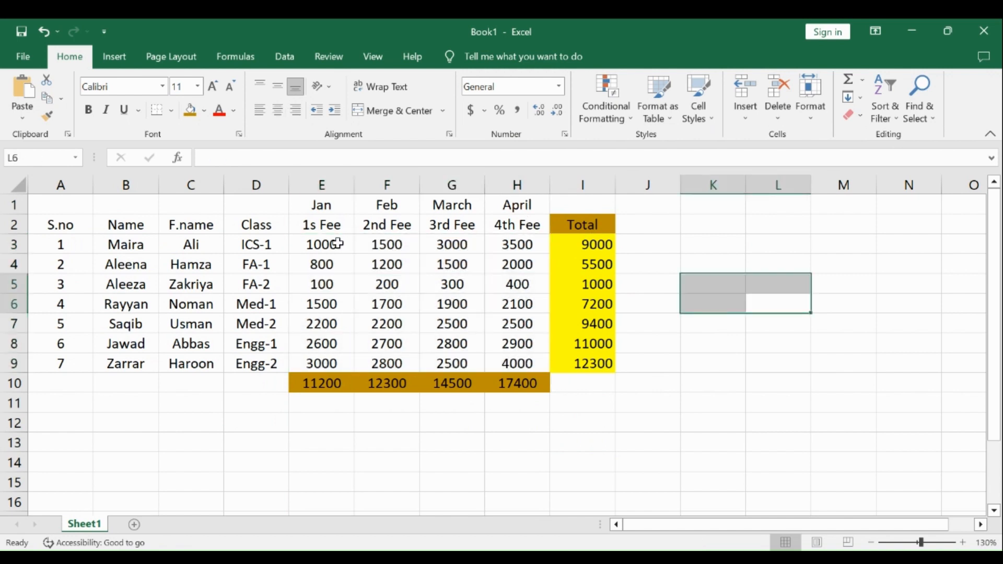
pyautogui.moveTo(337, 244); pyautogui.dragTo(535, 240)
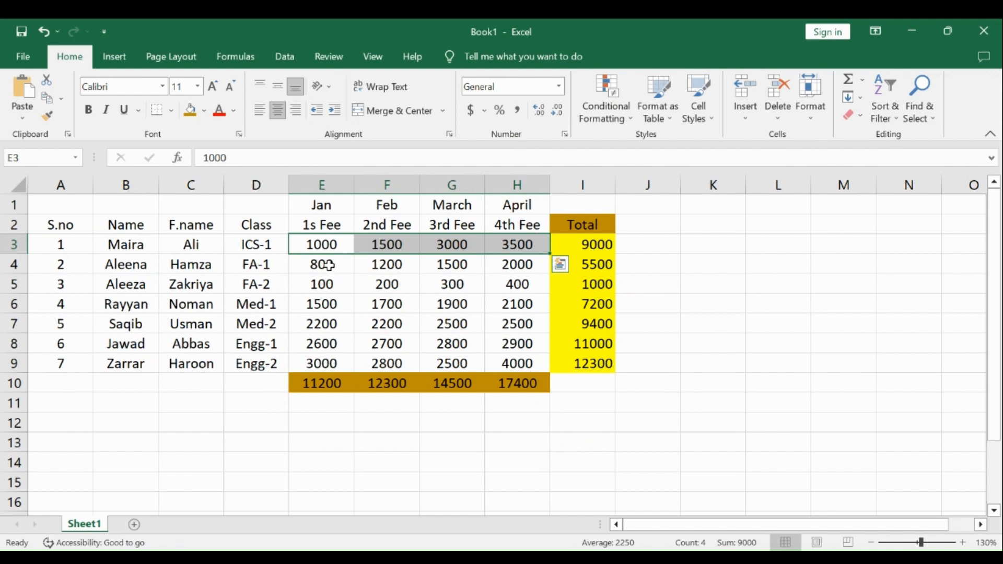
pyautogui.moveTo(328, 265); pyautogui.dragTo(540, 260)
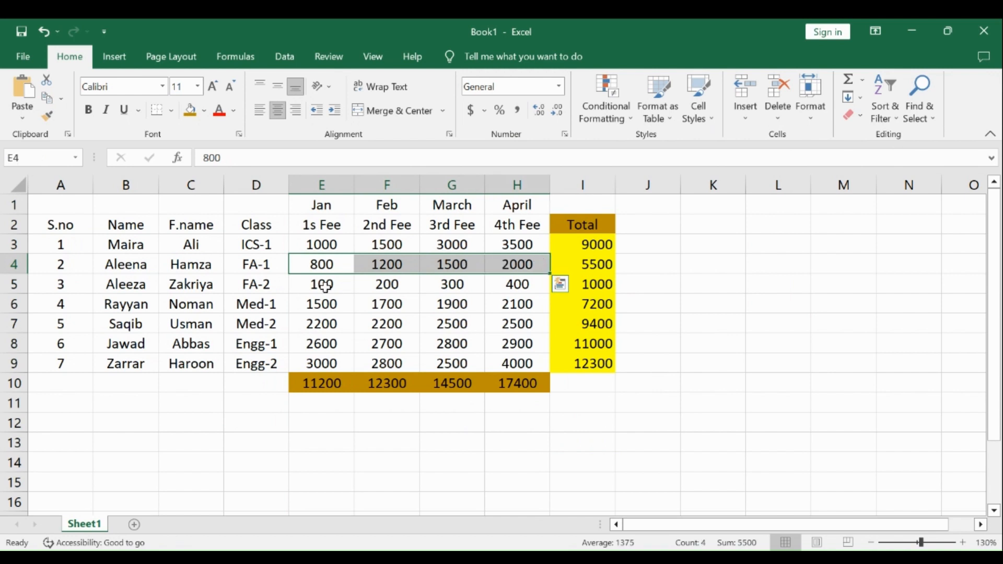
pyautogui.moveTo(326, 284); pyautogui.dragTo(504, 282)
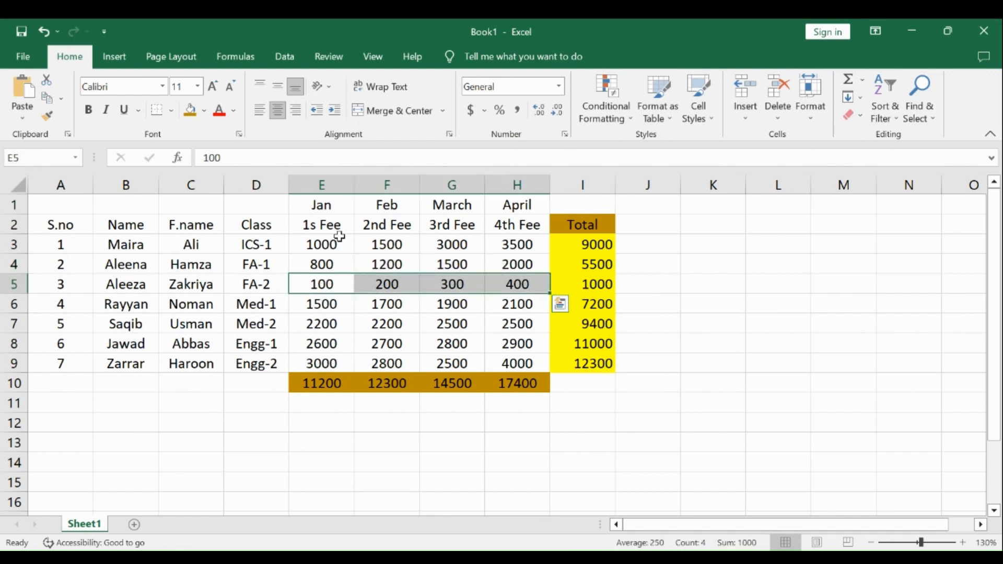
# - Review each month's fees from row 1 to row 9, January through April, and the total formula in cell I7
pyautogui.click(342, 208)
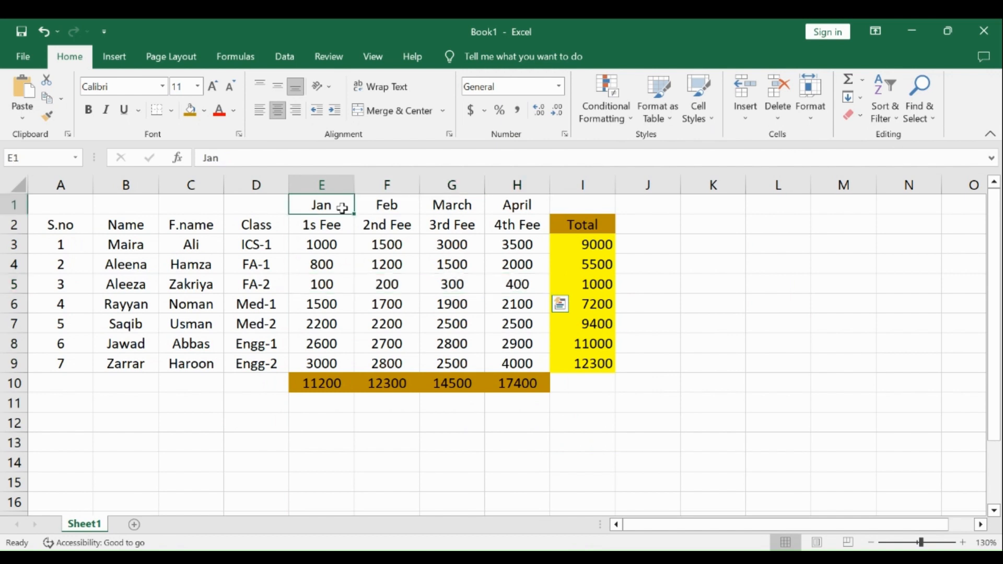
pyautogui.moveTo(343, 208); pyautogui.dragTo(337, 363)
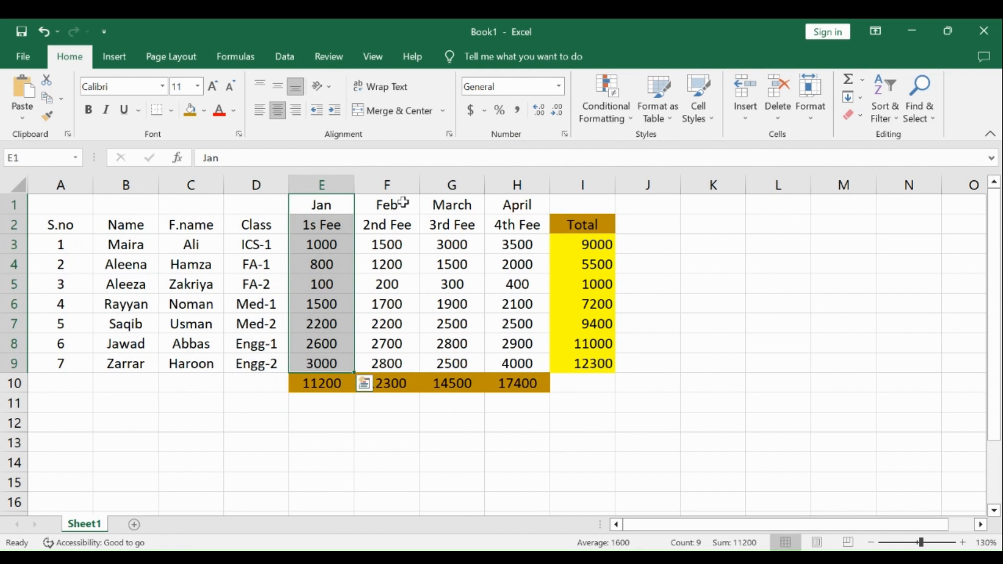
pyautogui.moveTo(395, 202); pyautogui.dragTo(404, 361)
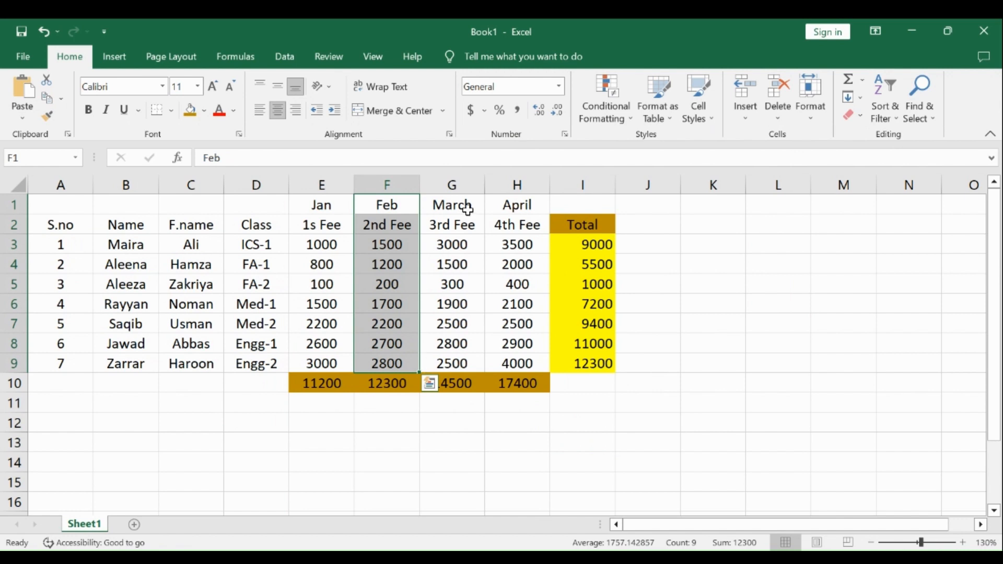
pyautogui.moveTo(468, 210); pyautogui.dragTo(474, 358)
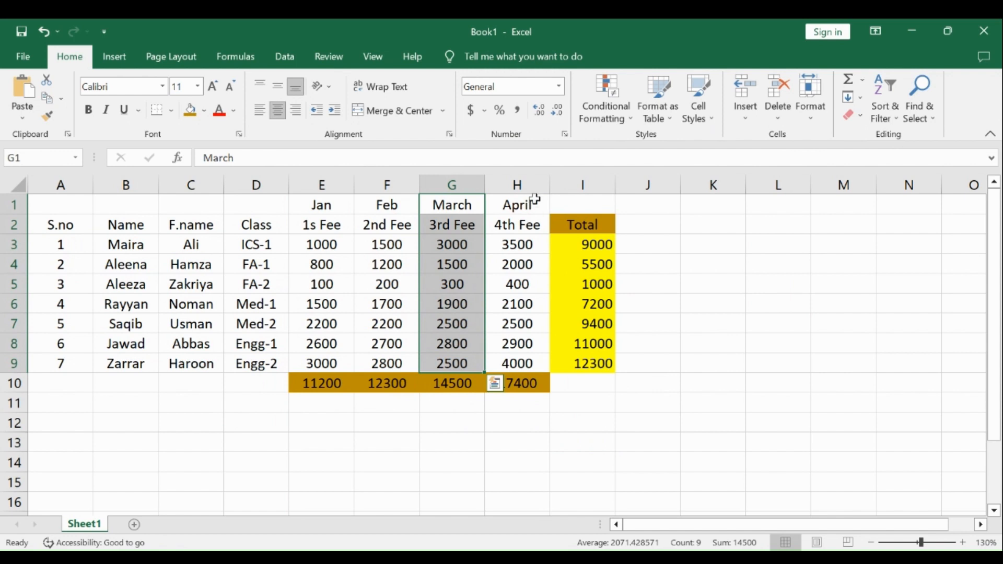
pyautogui.moveTo(535, 199); pyautogui.dragTo(524, 362)
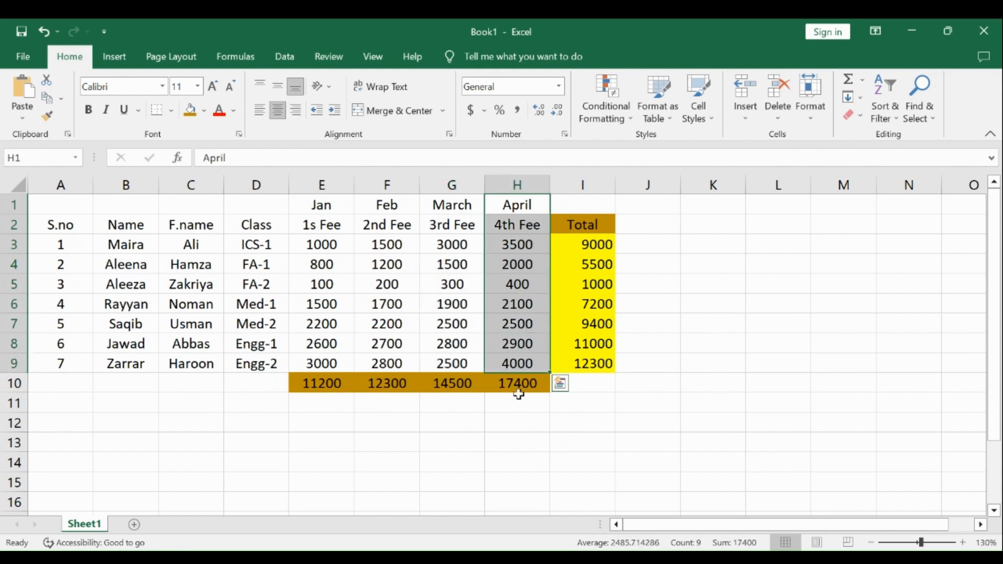
pyautogui.click(629, 401)
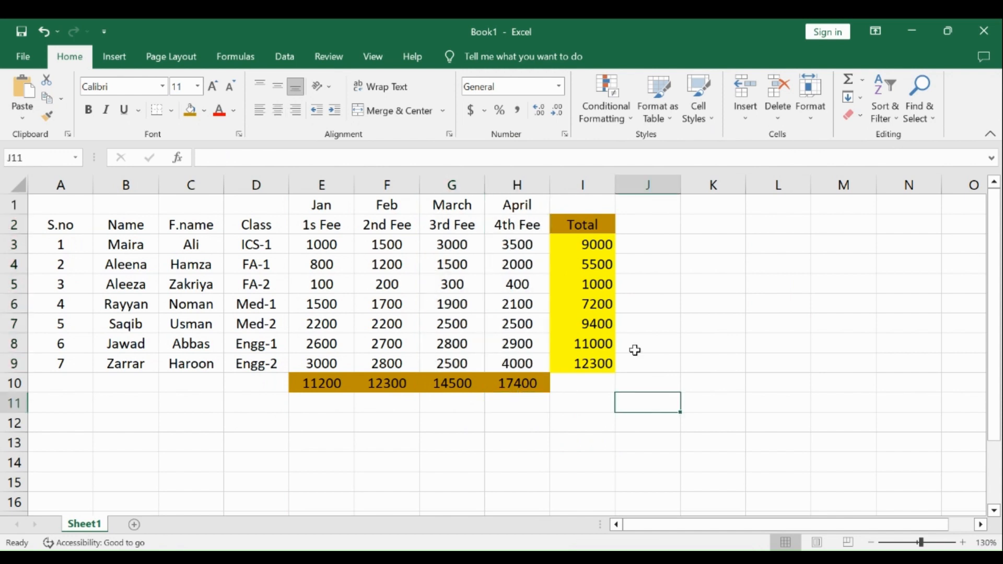
pyautogui.click(568, 323)
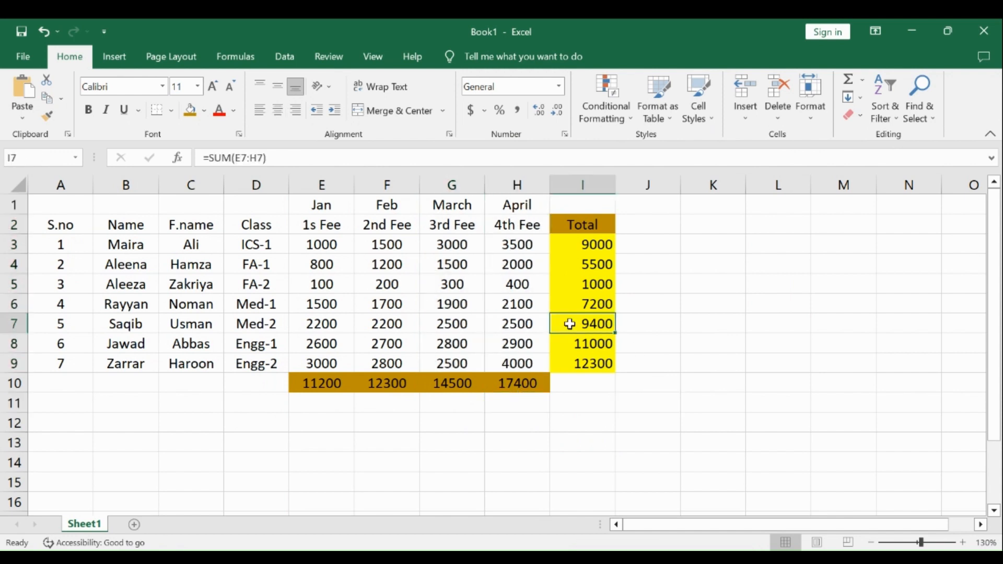
# - Fill the Jan header cell E1 with light blue and the Feb header cell F1 with gray
pyautogui.click(328, 205)
pyautogui.click(204, 111)
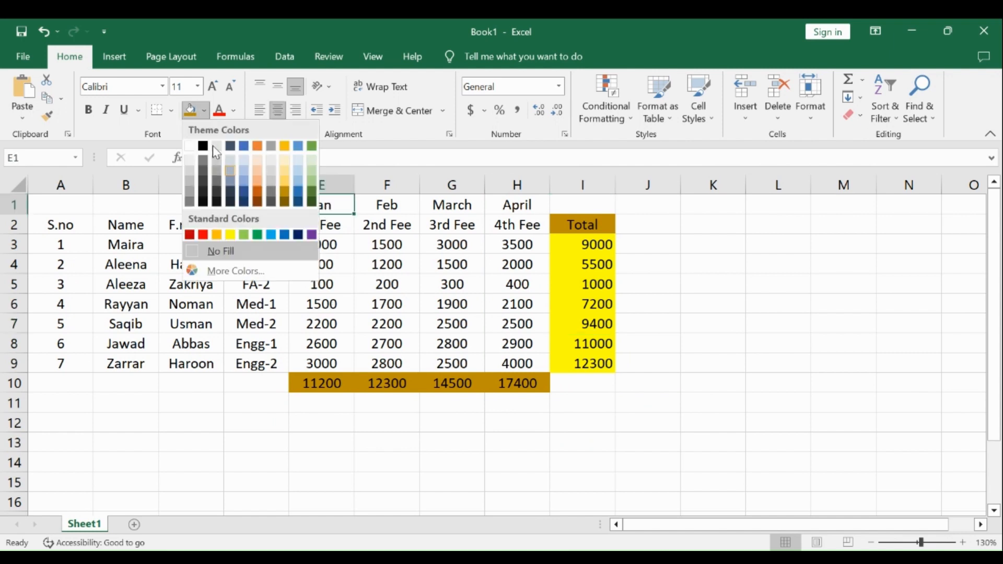
pyautogui.click(246, 162)
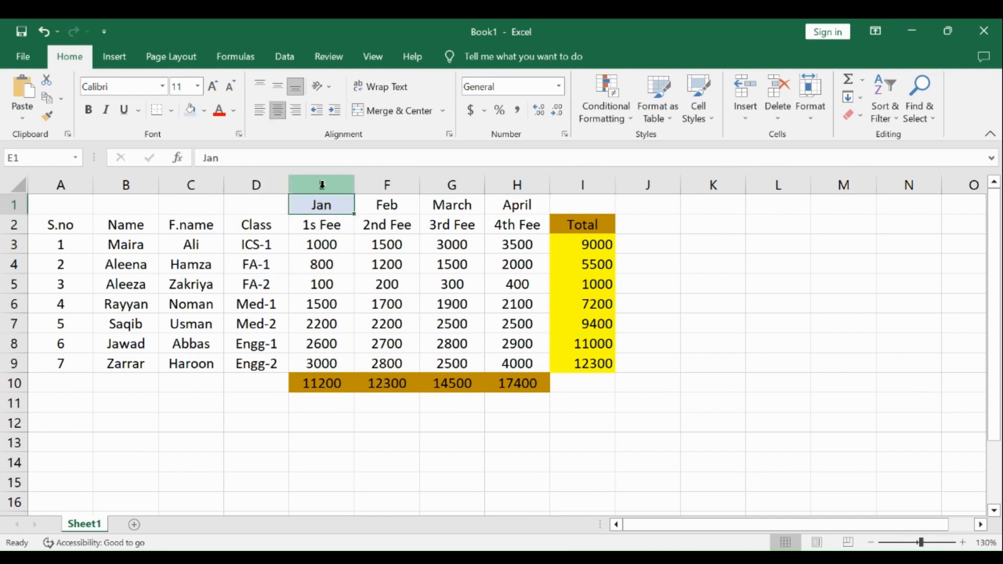
pyautogui.click(380, 207)
pyautogui.click(204, 112)
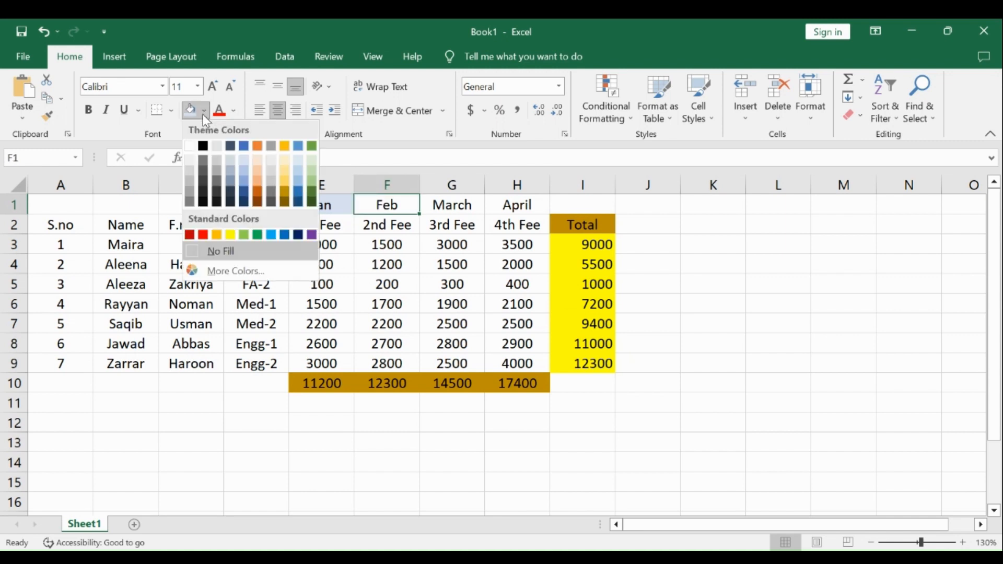
pyautogui.click(216, 170)
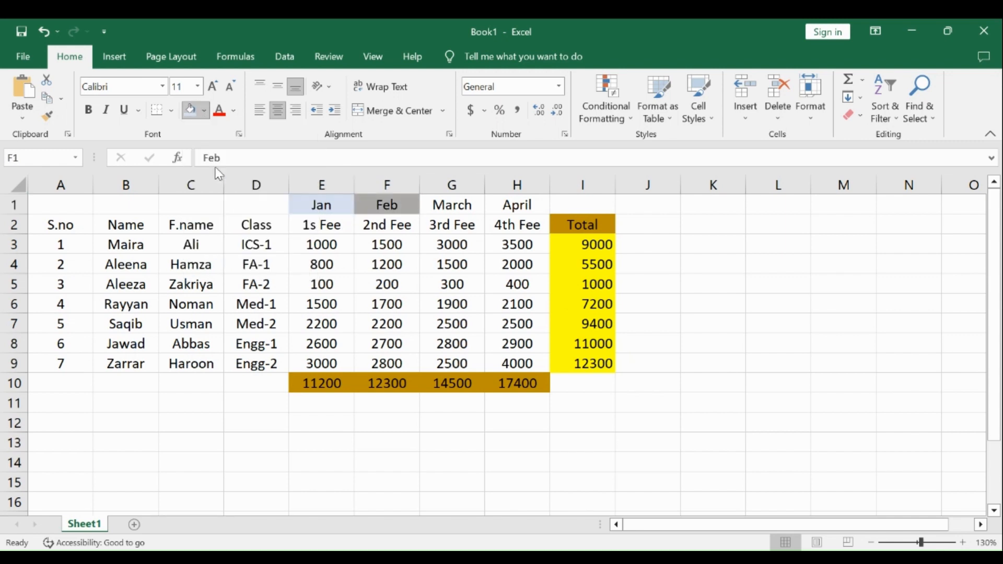
# - Fill the March header cell G1 with light orange and the April header cell H1 with light gold
pyautogui.click(454, 206)
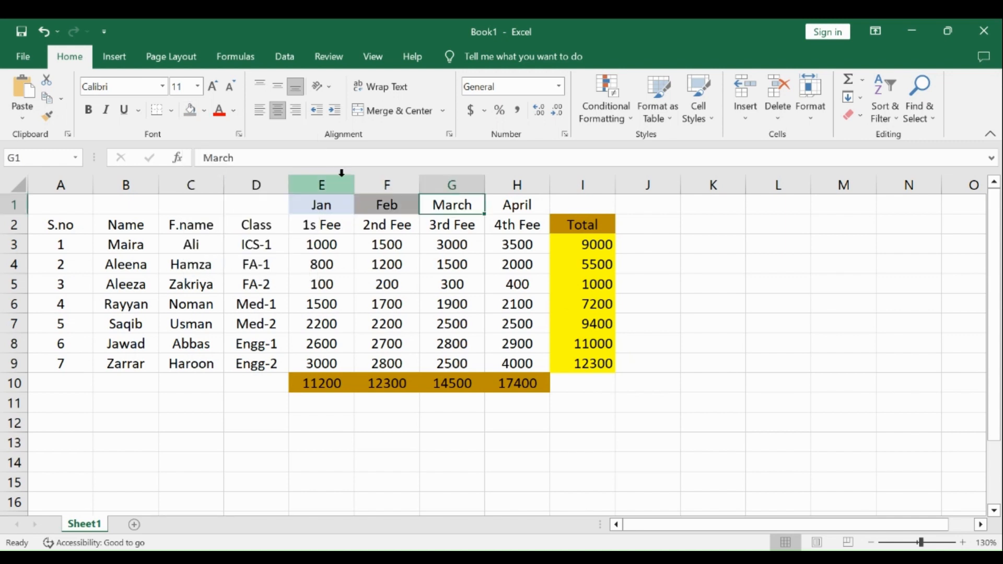
pyautogui.click(201, 114)
pyautogui.click(260, 172)
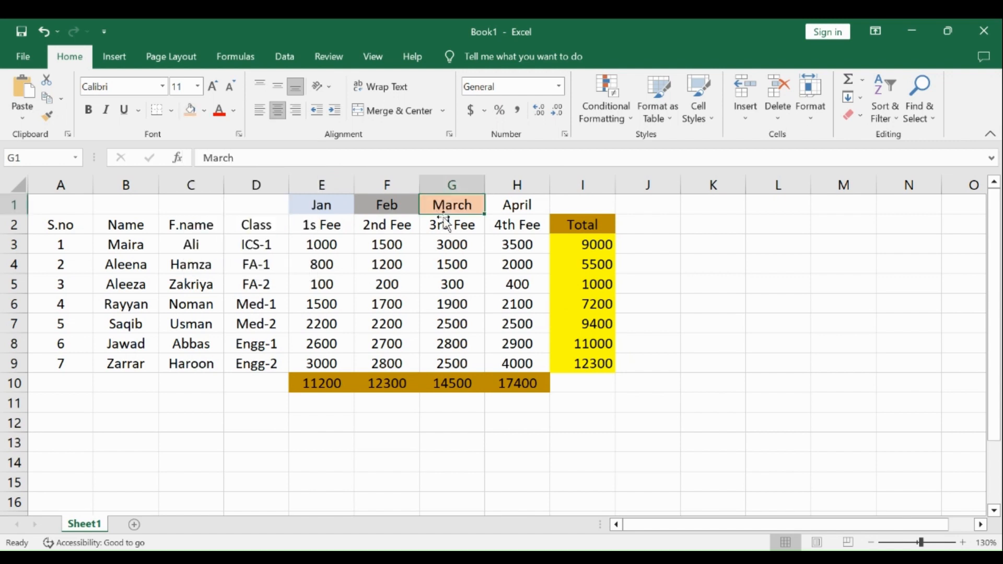
pyautogui.click(514, 206)
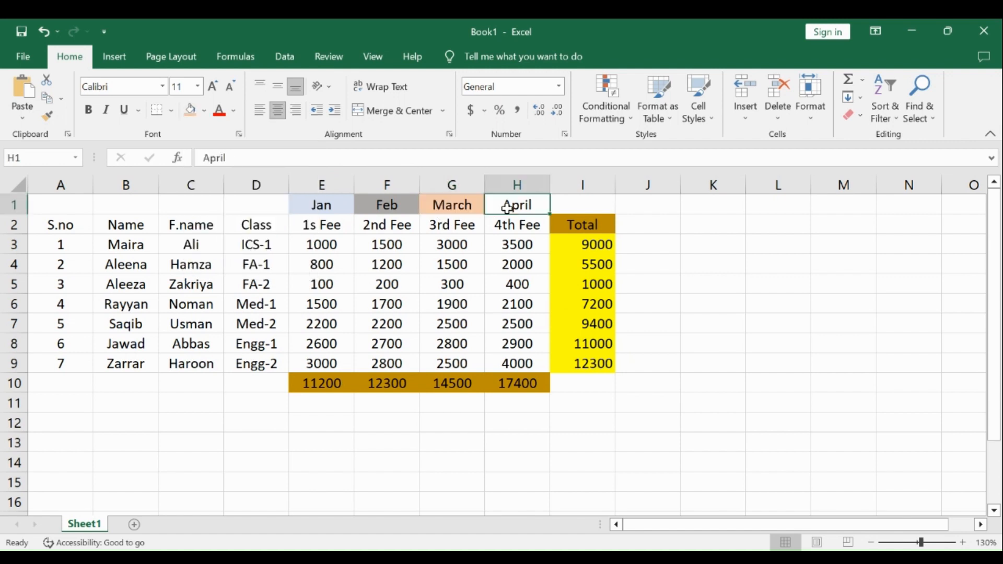
pyautogui.click(204, 111)
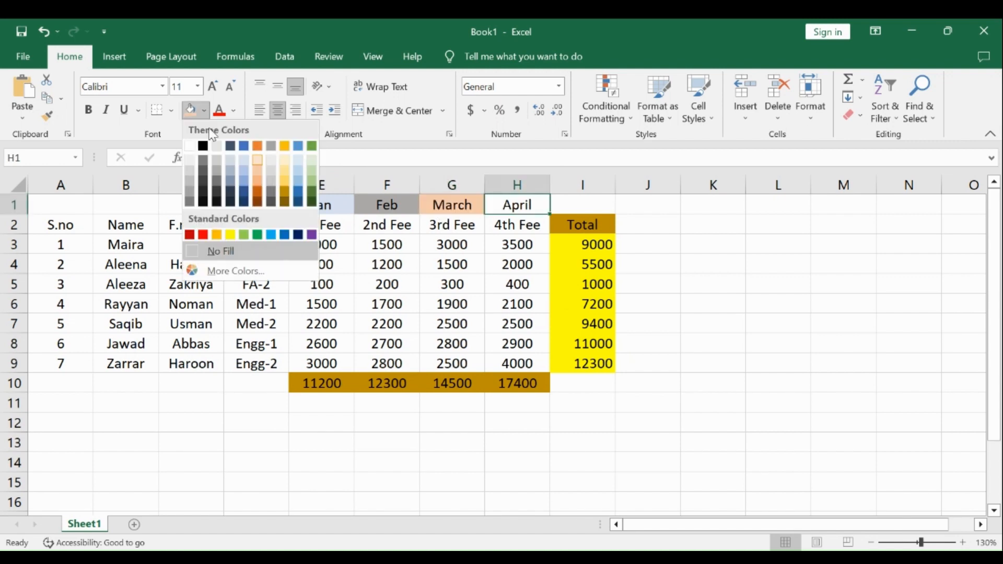
pyautogui.click(287, 171)
pyautogui.moveTo(435, 386); pyautogui.dragTo(417, 403)
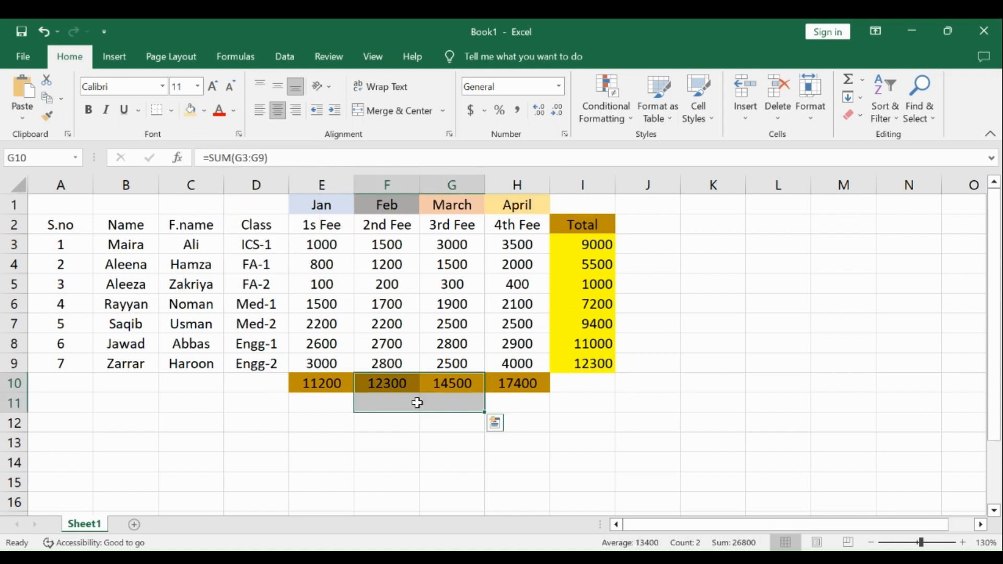
# - Merge and center cells B12 to E12 below the fee table
pyautogui.click(126, 423)
pyautogui.moveTo(159, 419); pyautogui.dragTo(301, 418)
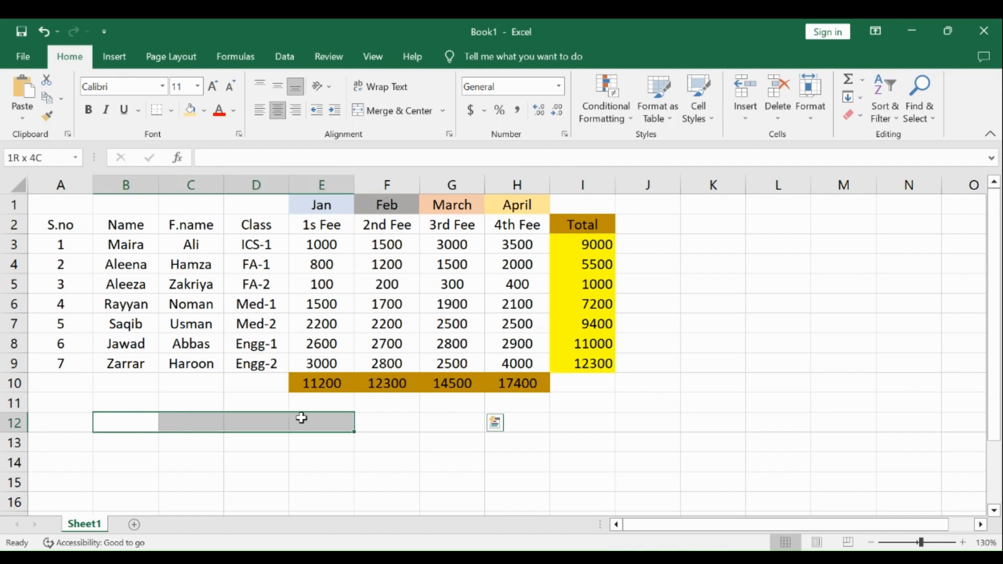
pyautogui.click(385, 110)
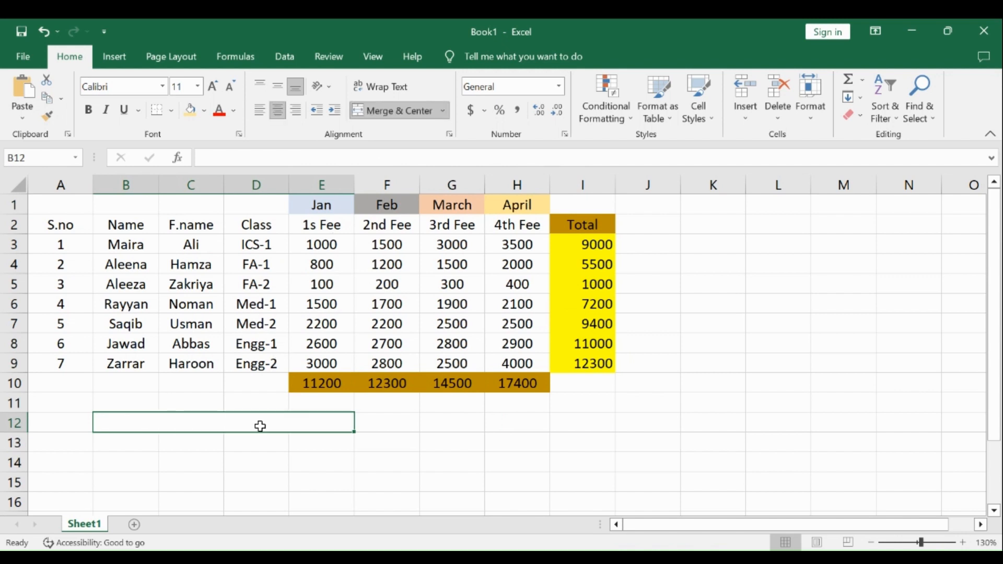
# - Enter the label "Total 4 months Income" in the merged cell B12
pyautogui.write('Total')
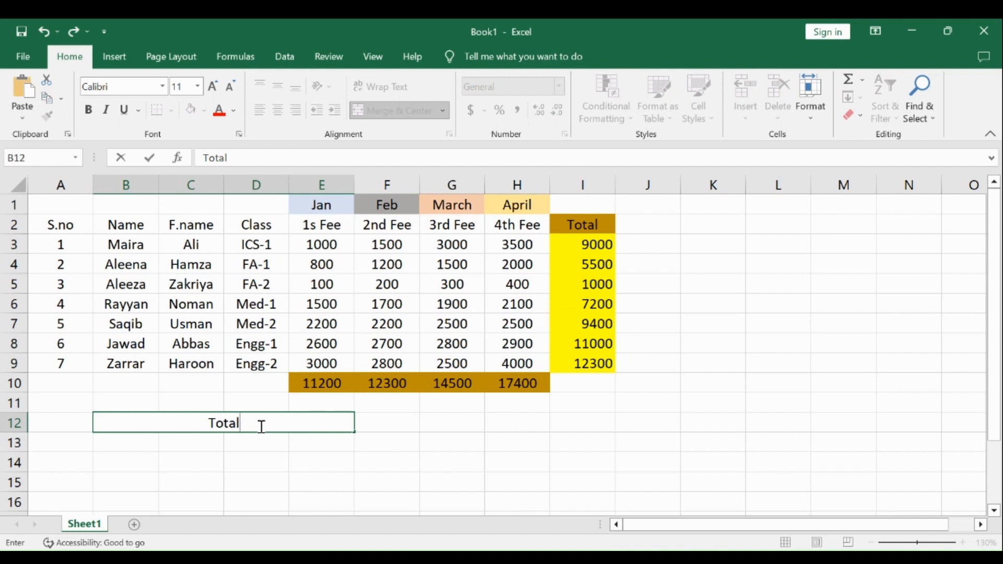
pyautogui.write('4 month')
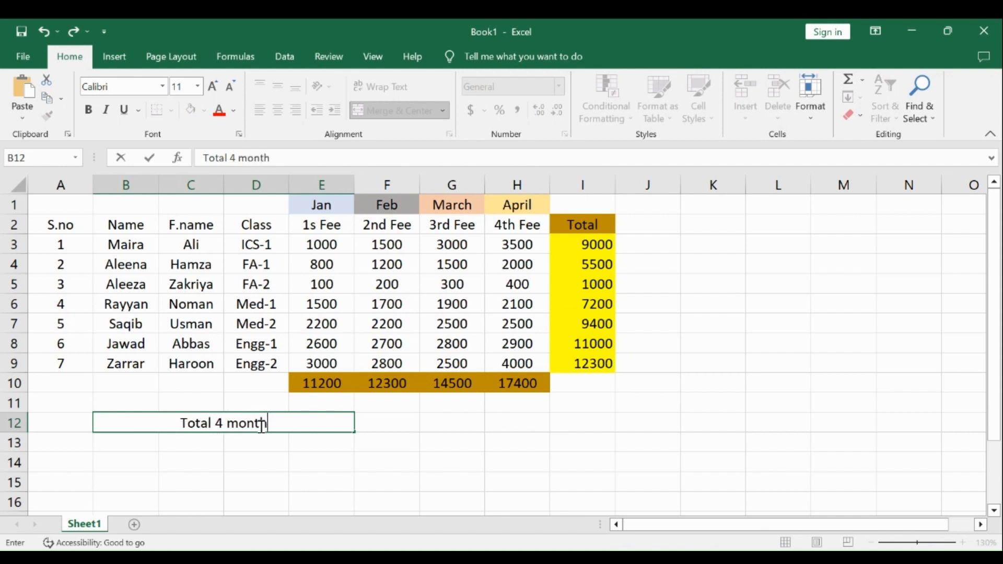
pyautogui.press('BackSpace')
pyautogui.write('s')
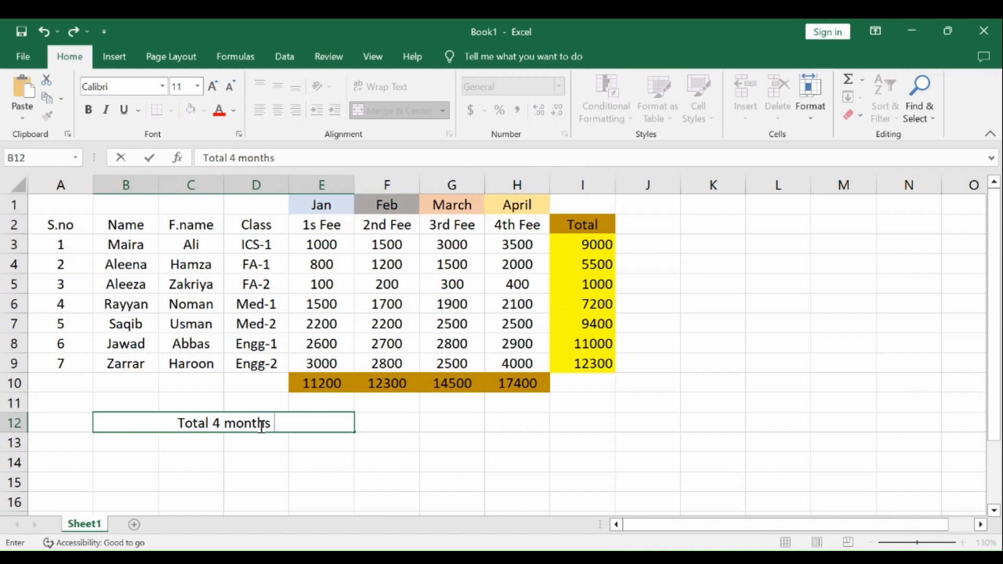
pyautogui.write('I')
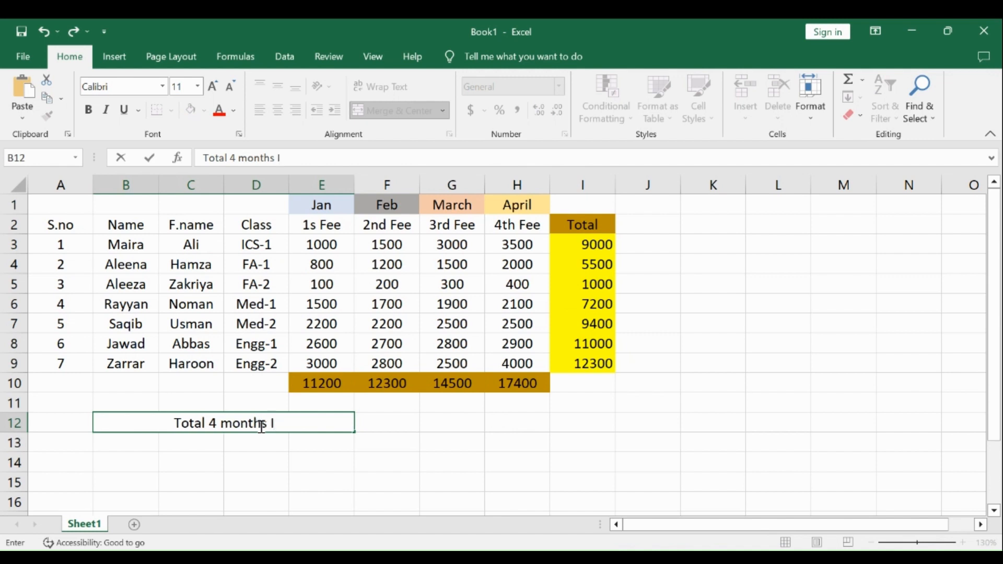
pyautogui.write('ncome')
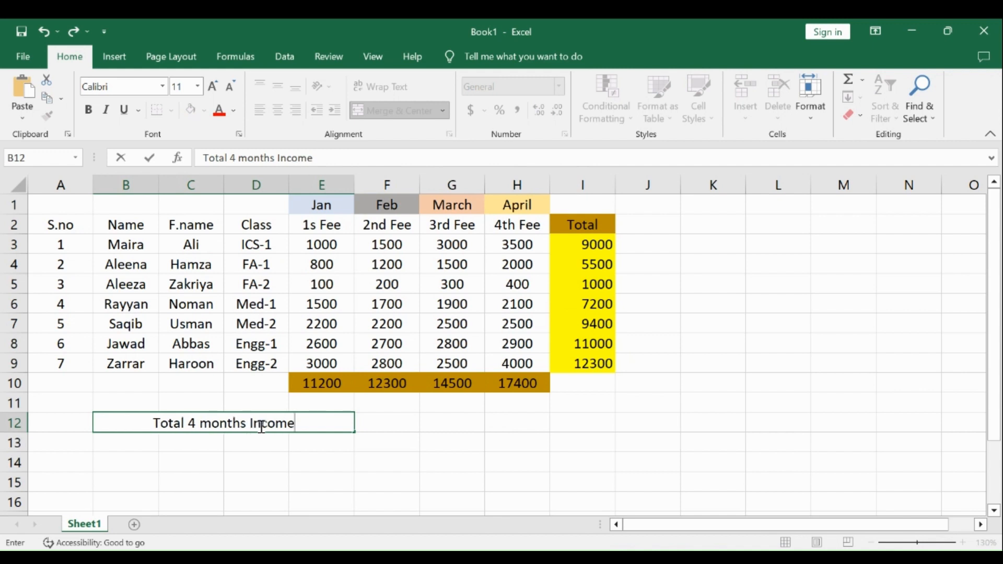
pyautogui.click(282, 449)
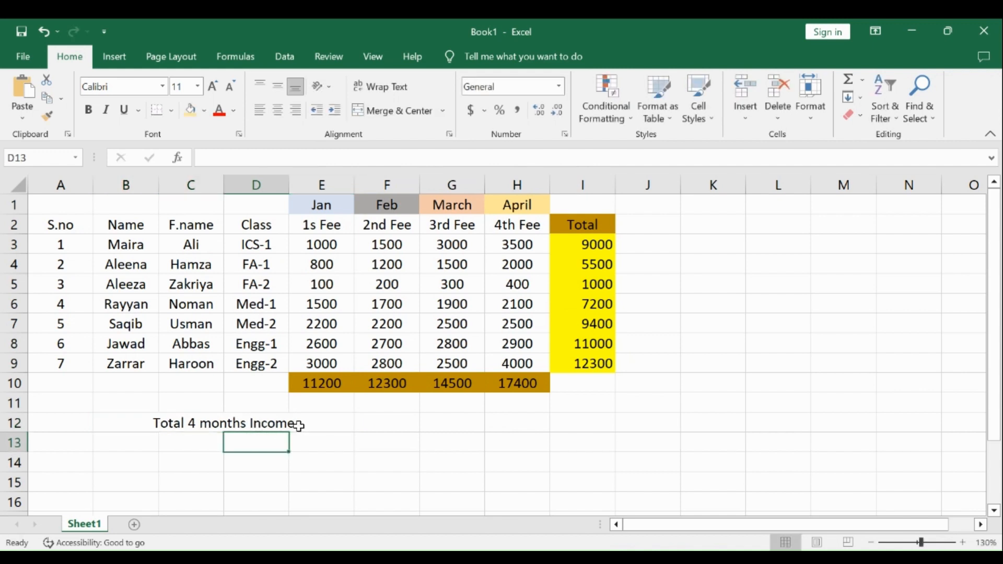
pyautogui.click(297, 423)
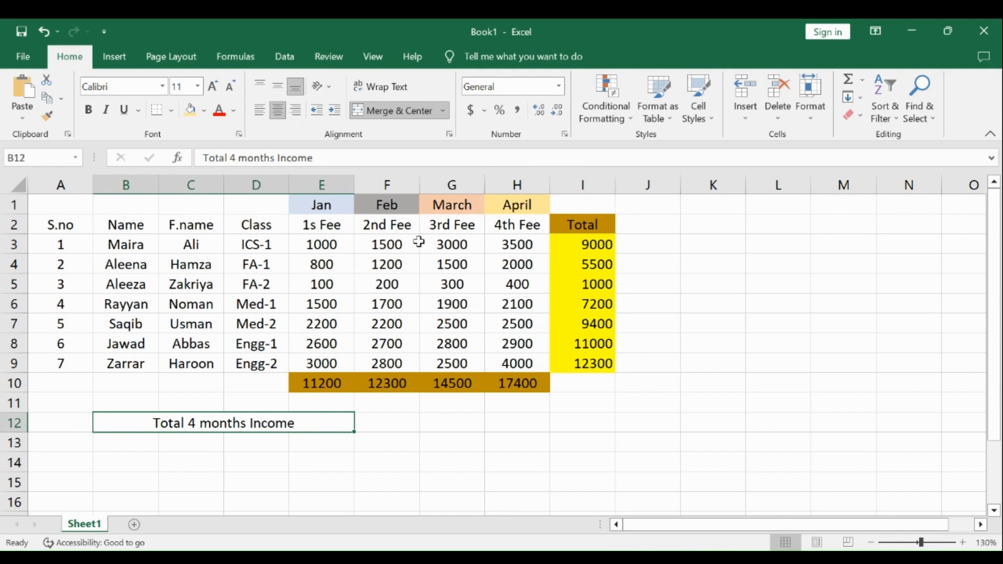
# - Fill the "Total 4 months Income" label cell with dark blue, and merge and center cells F12 to H12 beside it
pyautogui.click(205, 110)
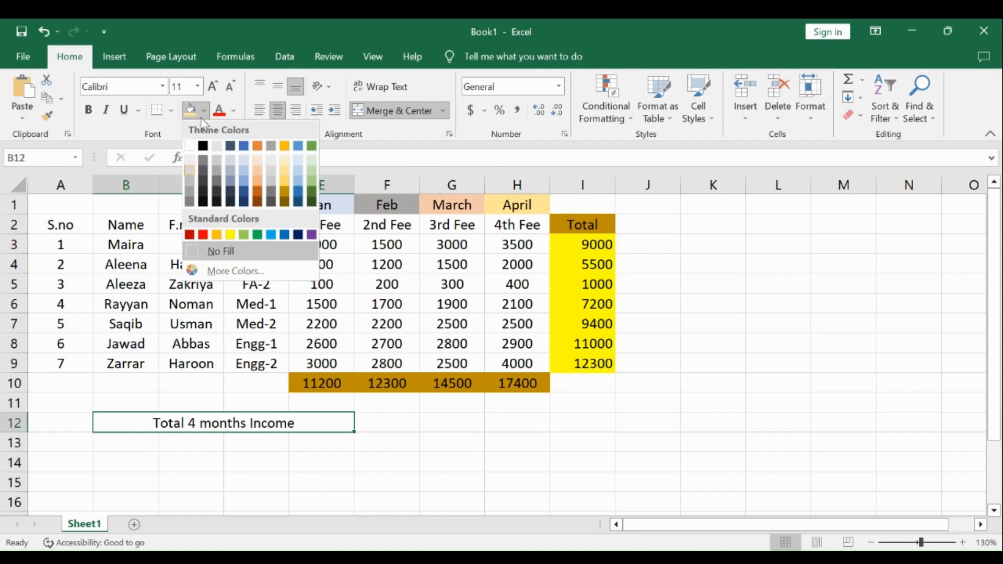
pyautogui.click(298, 193)
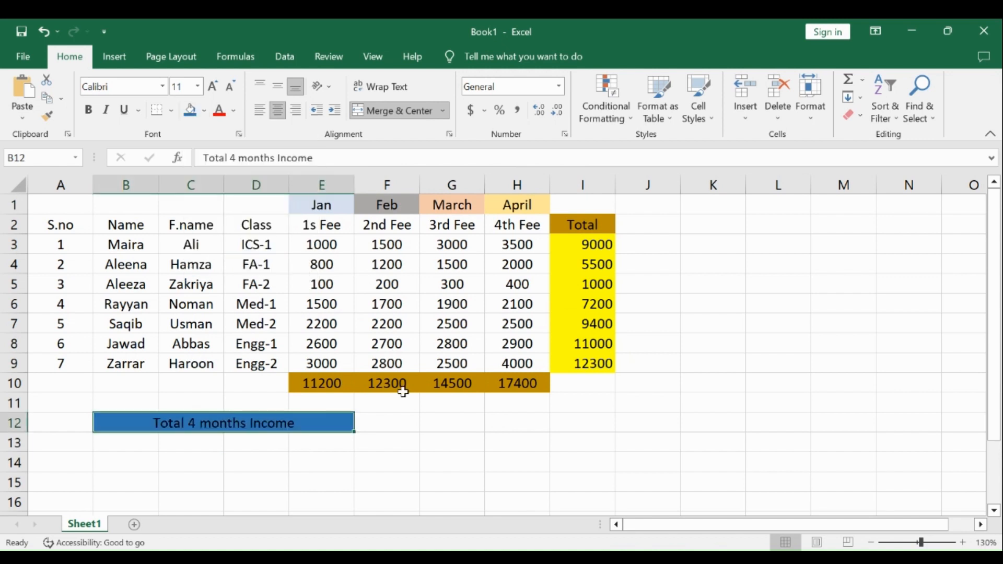
pyautogui.moveTo(406, 421); pyautogui.dragTo(510, 421)
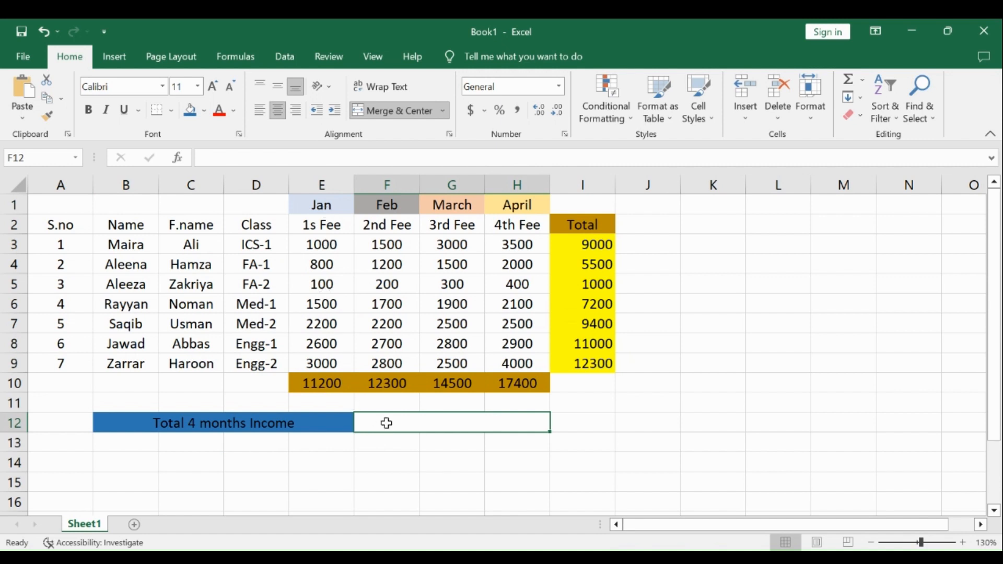
# - Enter the formula =SUM(E10:H10) in the merged cell F12 to add up the four monthly totals
pyautogui.write('-')
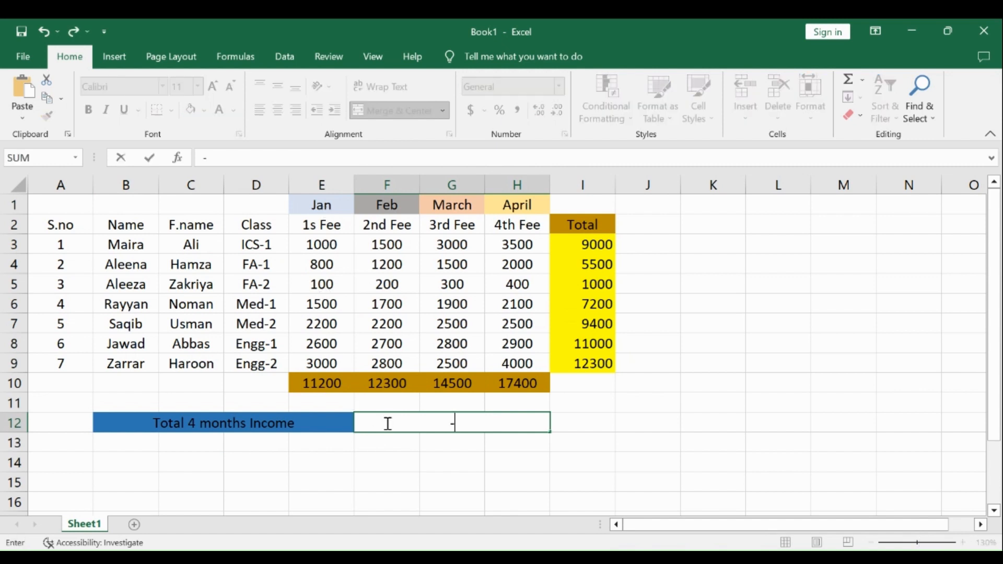
pyautogui.press('BackSpace')
pyautogui.write('=sum')
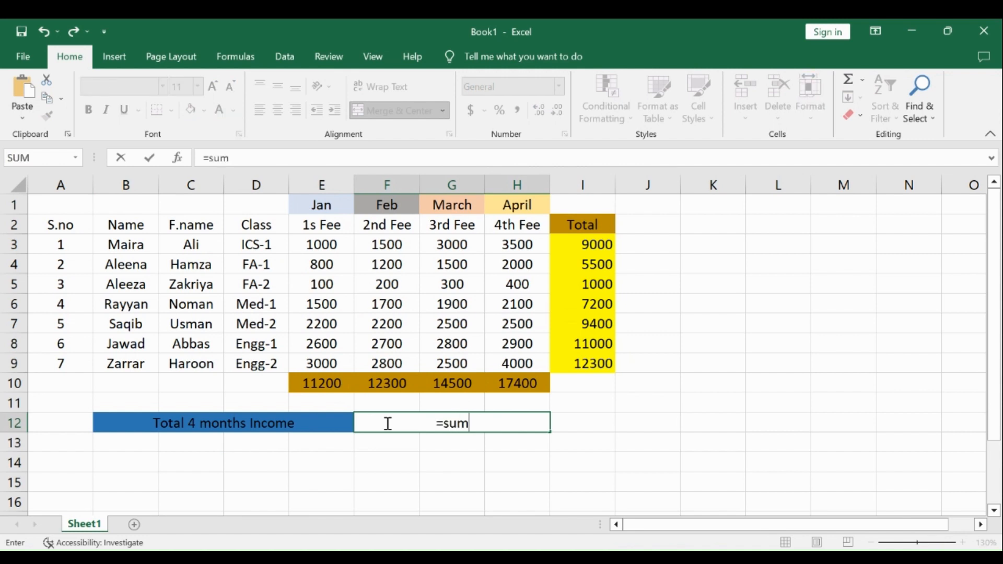
pyautogui.write('(')
pyautogui.moveTo(332, 386); pyautogui.dragTo(500, 384)
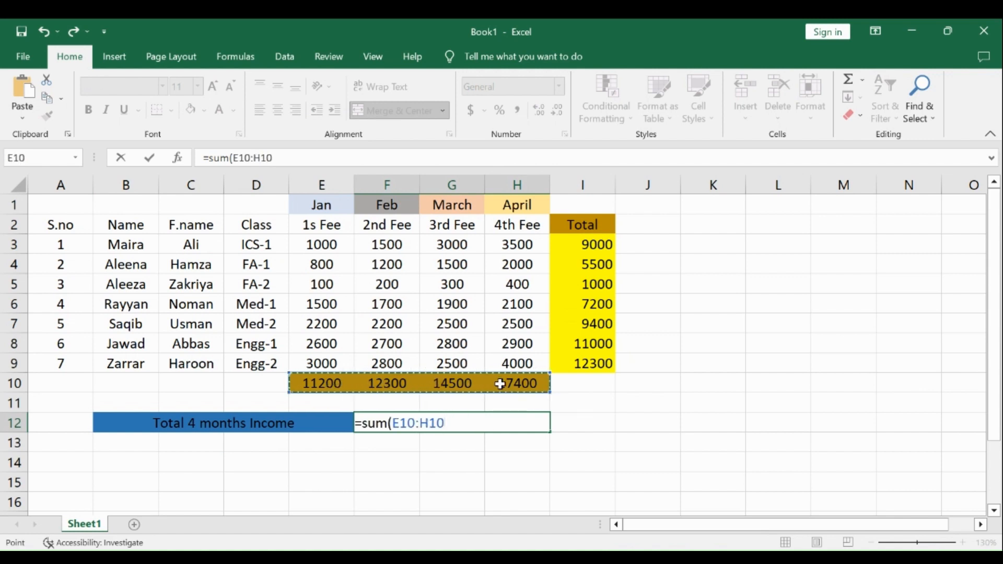
pyautogui.write(')')
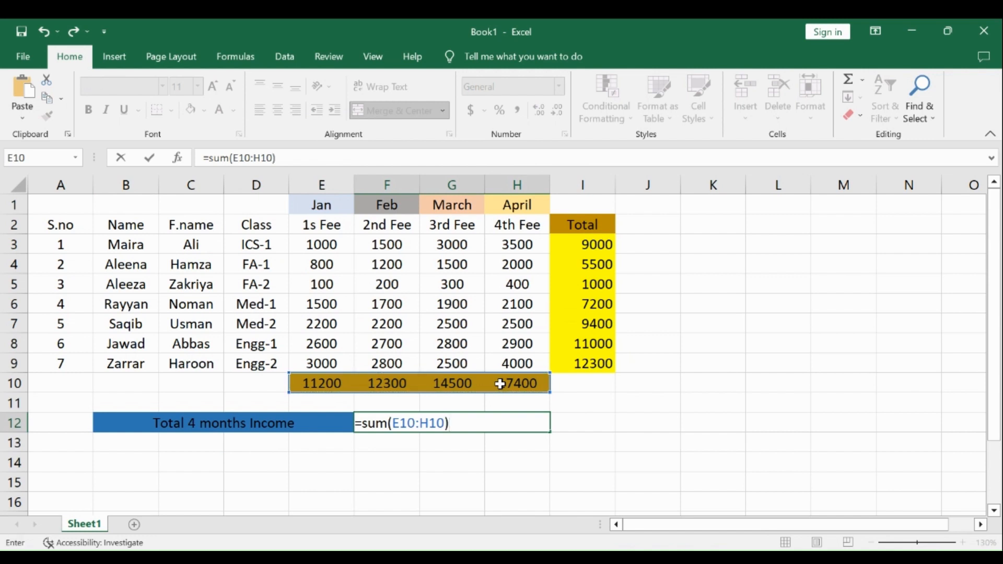
pyautogui.press('Return')
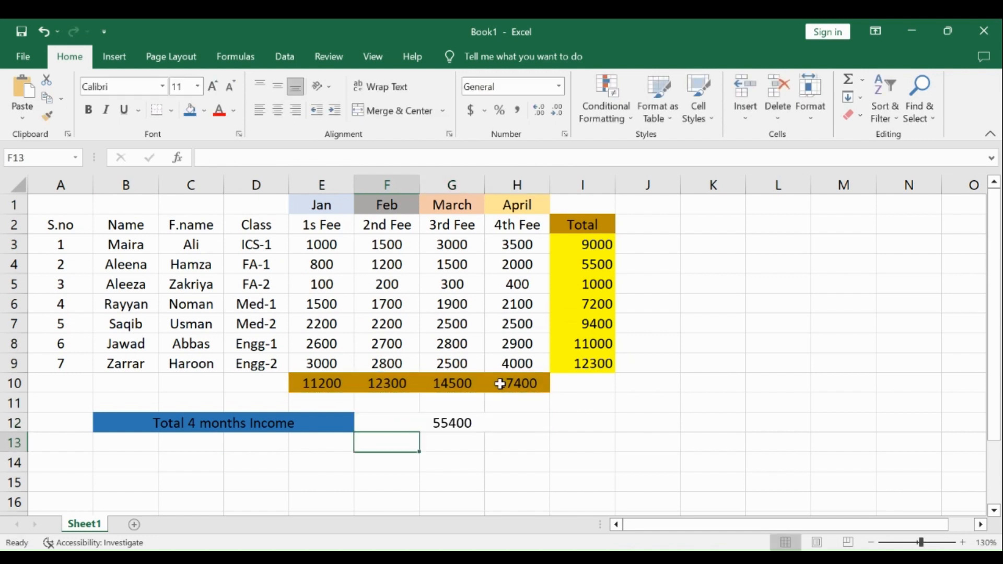
# - Fill the merged income total cell F12 with light blue
pyautogui.click(478, 422)
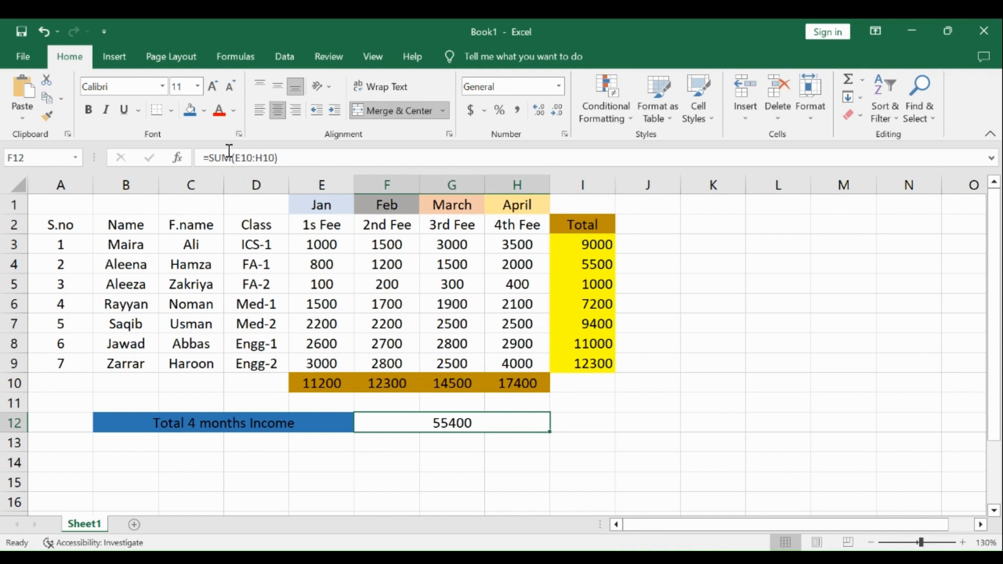
pyautogui.click(204, 110)
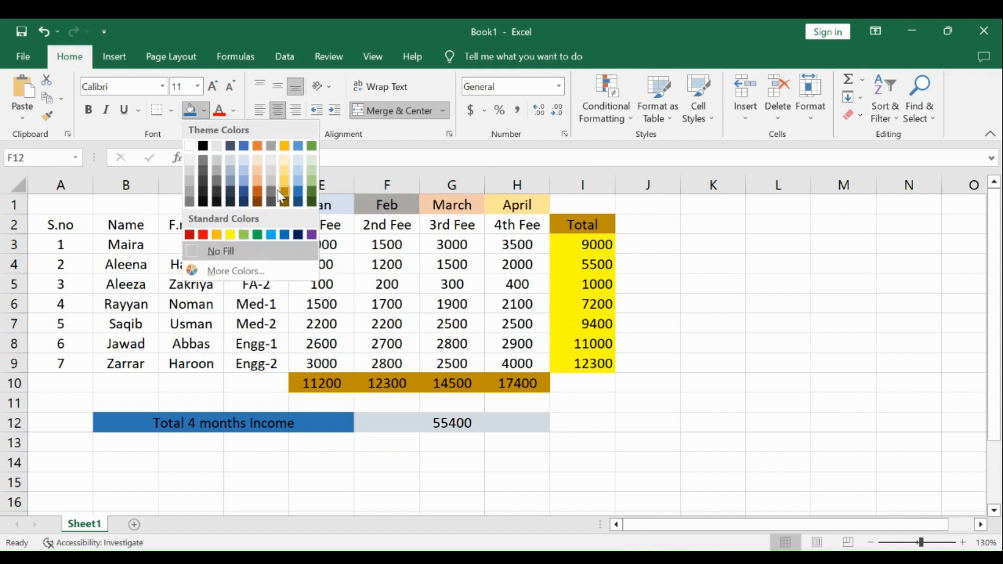
pyautogui.click(298, 166)
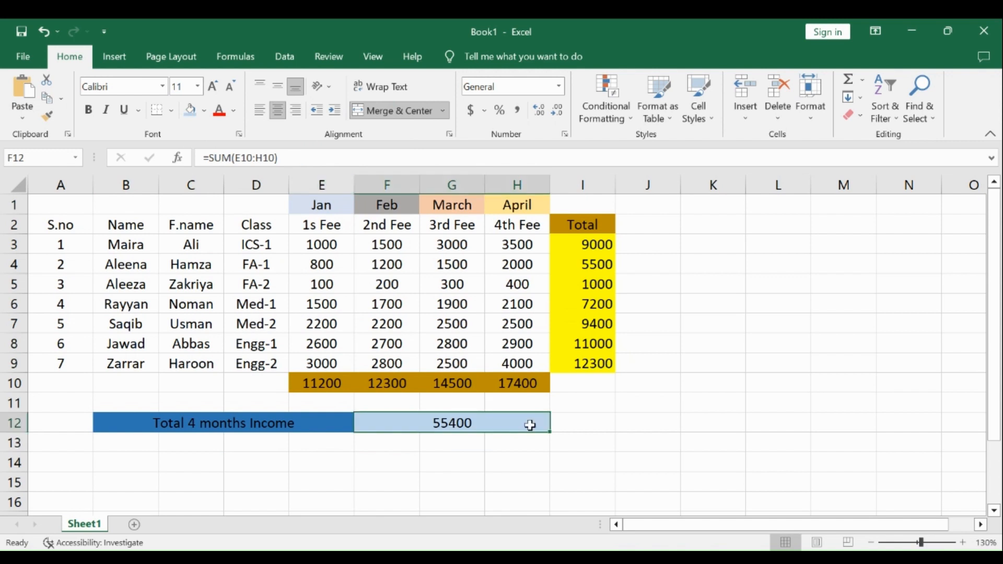
pyautogui.click(620, 427)
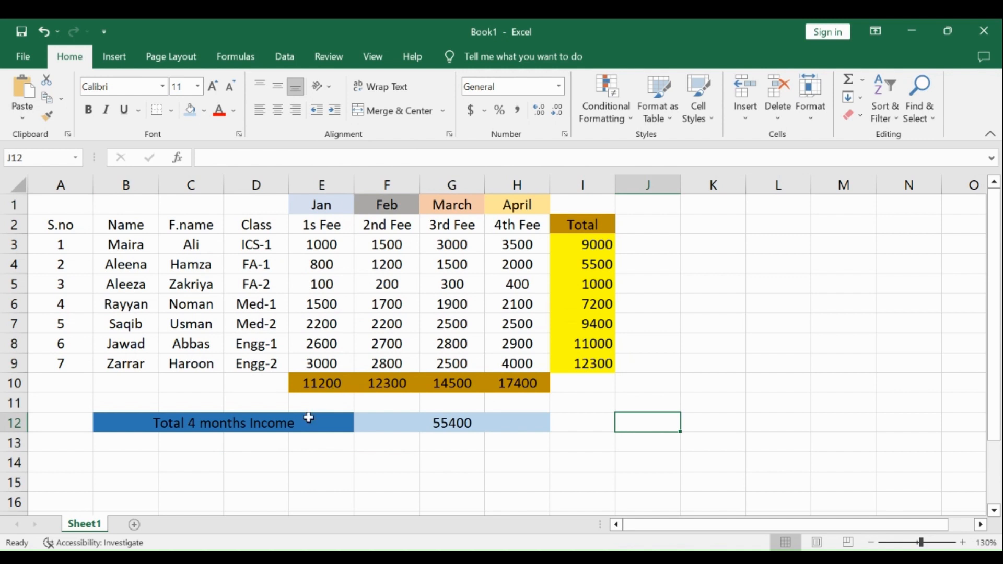
# - Merge and center the cell block J11 to K12 beside the income row
pyautogui.moveTo(342, 383); pyautogui.dragTo(488, 372)
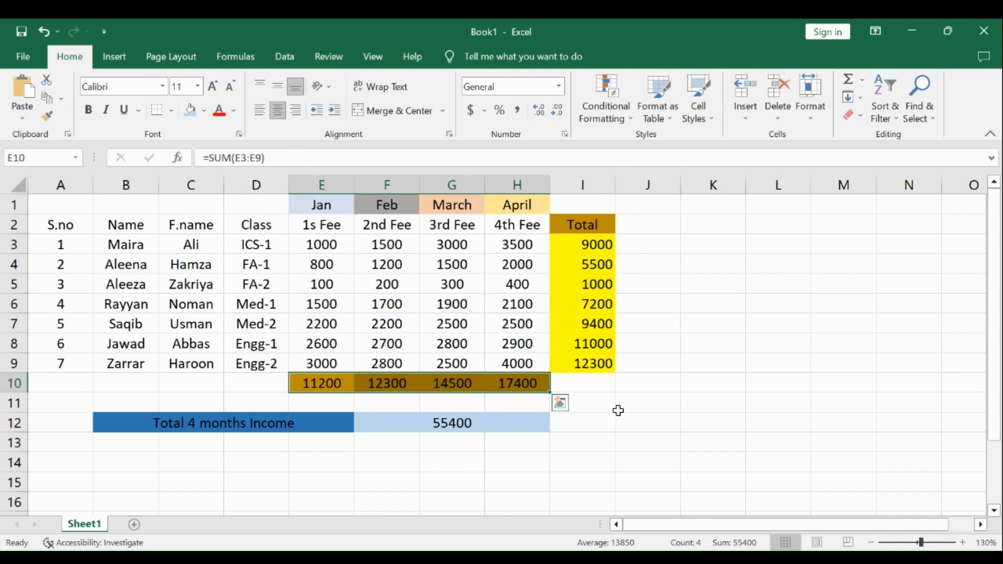
pyautogui.moveTo(639, 404); pyautogui.dragTo(679, 407)
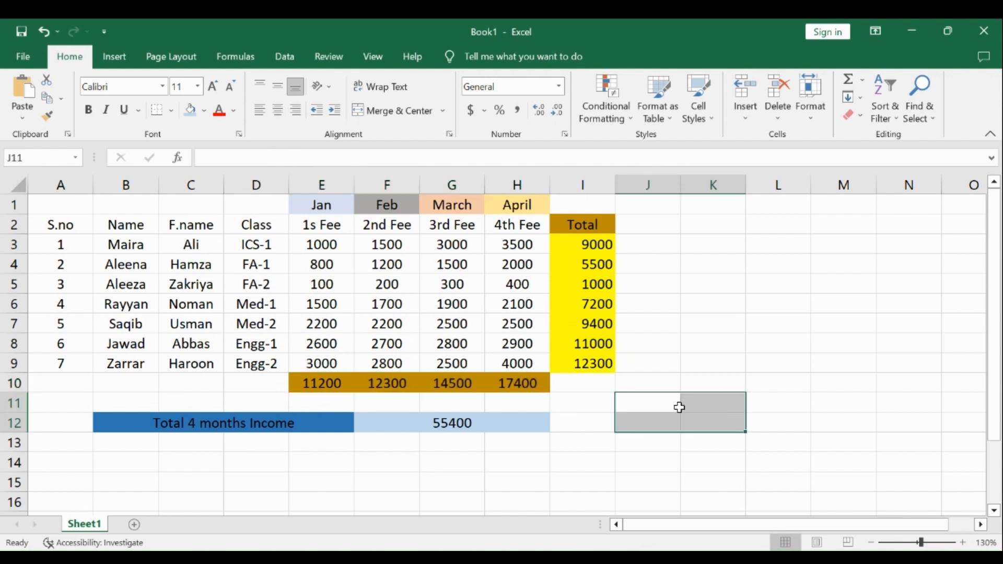
pyautogui.click(377, 111)
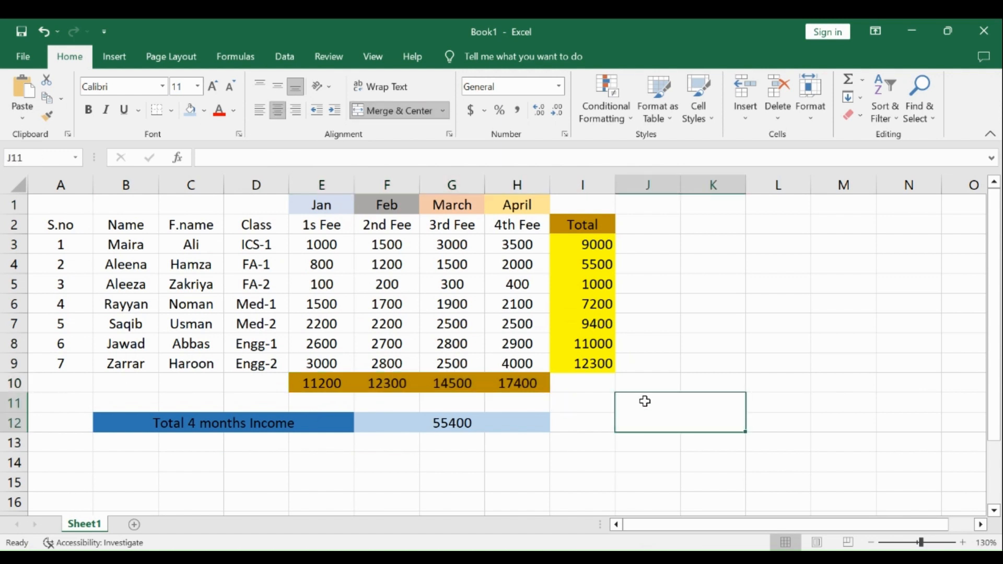
# - Enter the formula =SUM(E10:H10) in the merged cell J11 as a second four-month total
pyautogui.write('=')
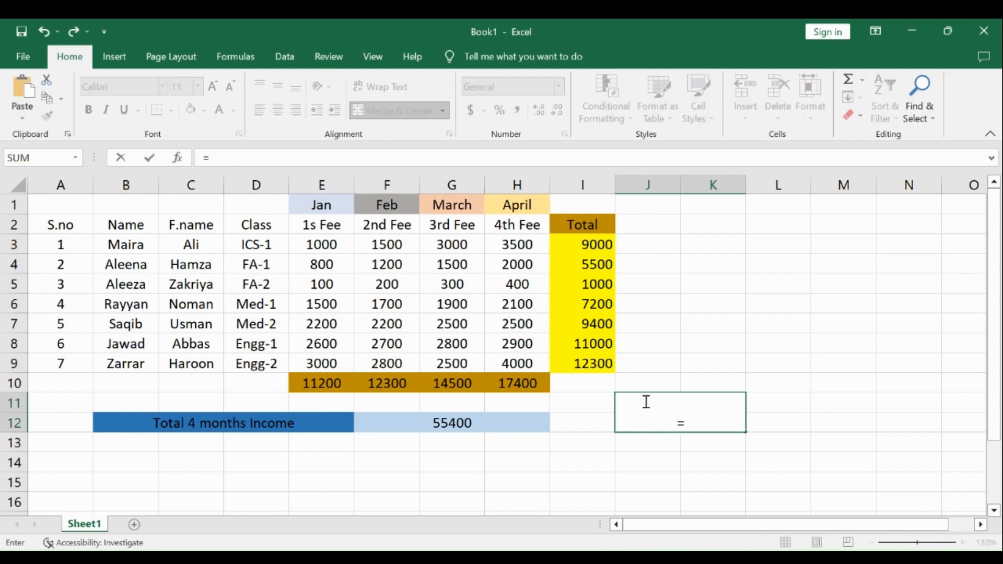
pyautogui.write('sum(')
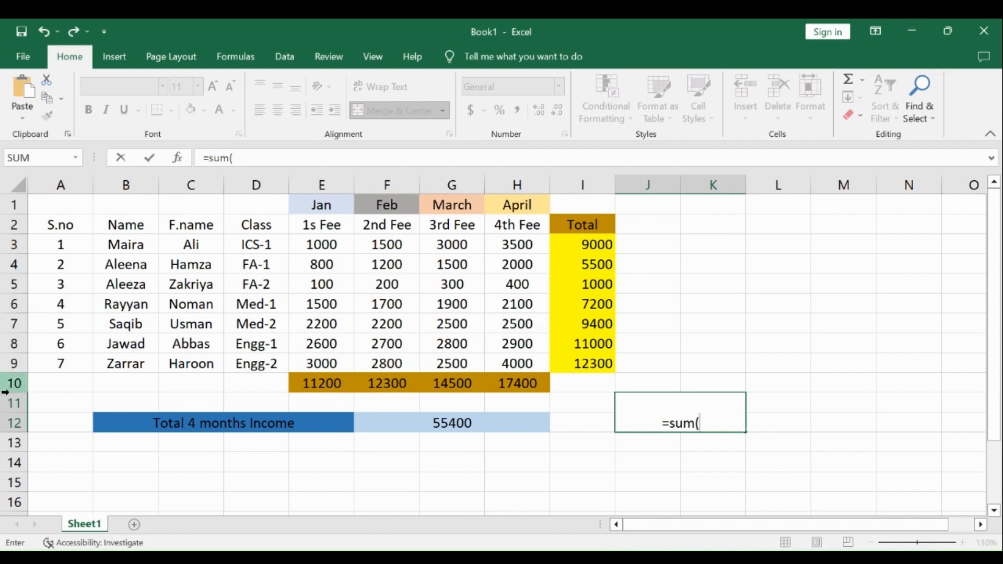
pyautogui.write('e10')
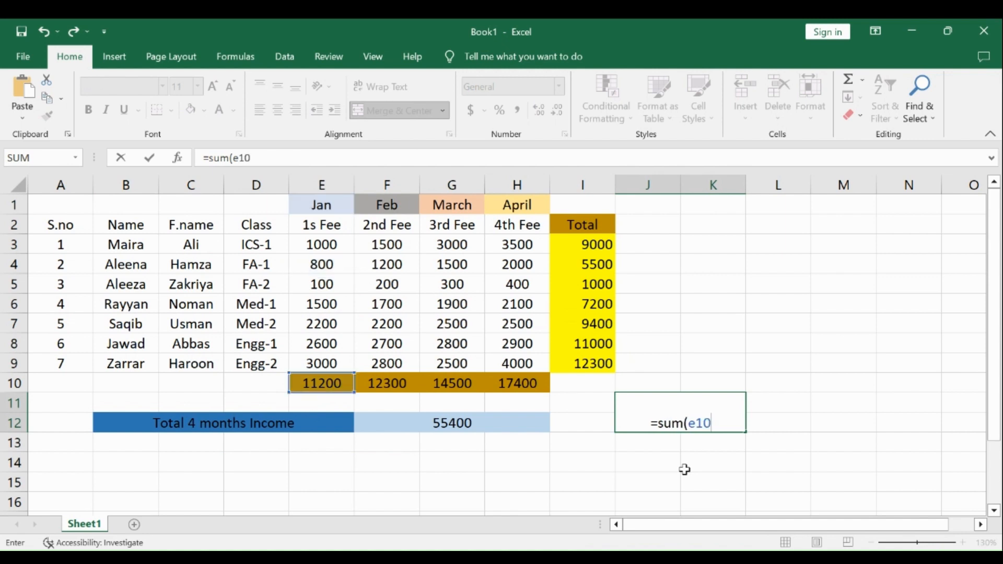
pyautogui.write('"')
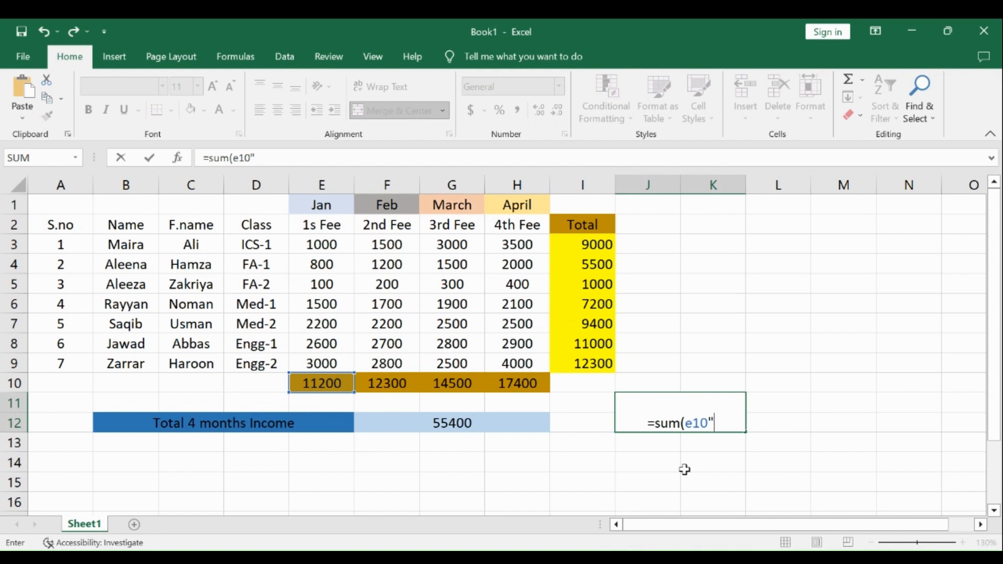
pyautogui.press('BackSpace')
pyautogui.write(':')
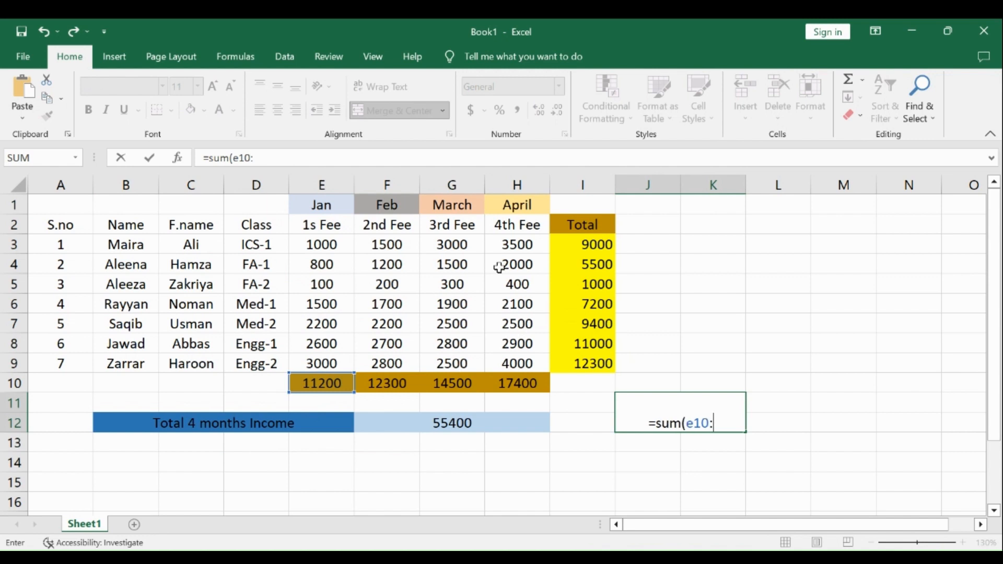
pyautogui.click(529, 381)
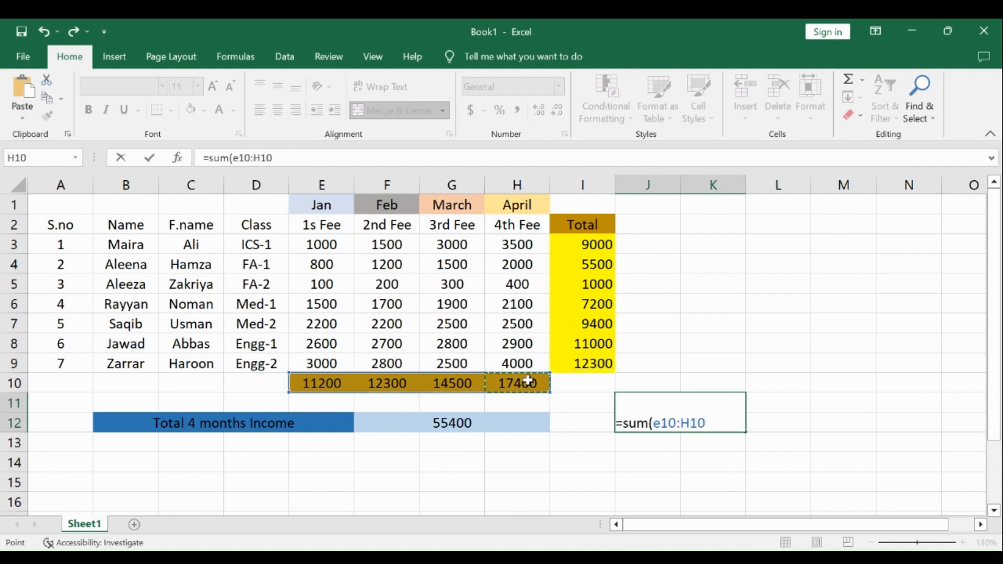
pyautogui.write(')')
pyautogui.press('Return')
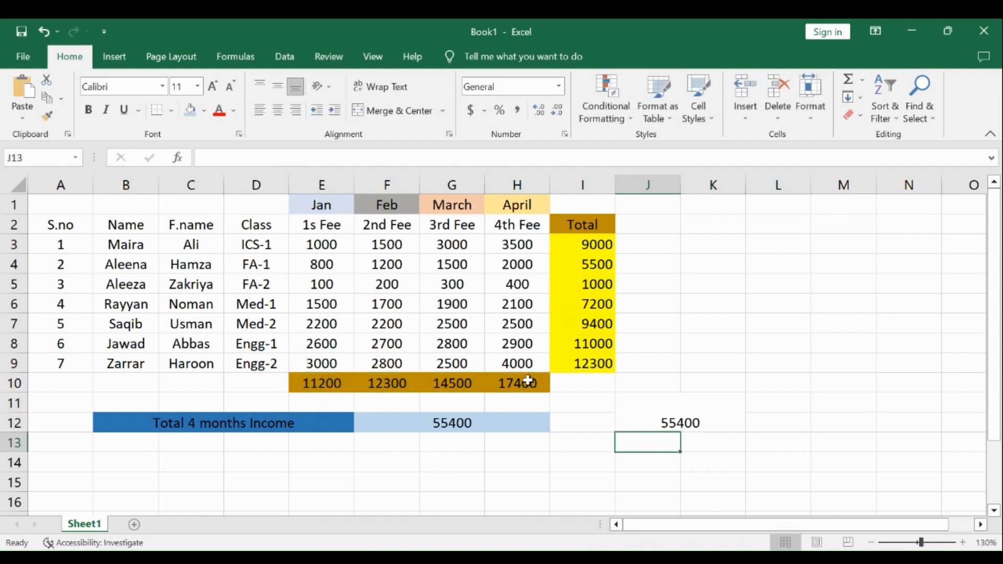
# - Fill the merged cell J11 with the same light blue as the income total and leave it selected
pyautogui.click(658, 422)
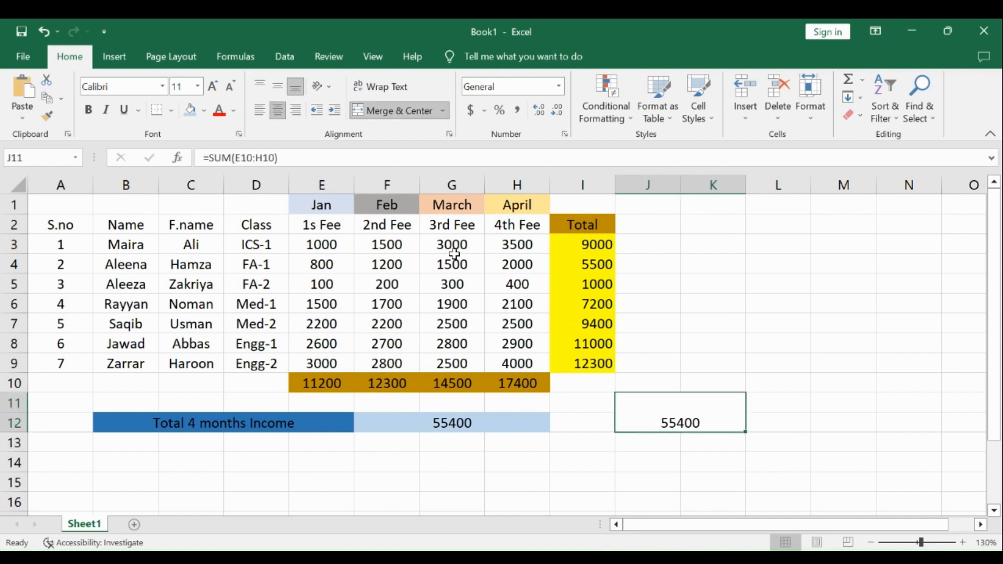
pyautogui.click(190, 110)
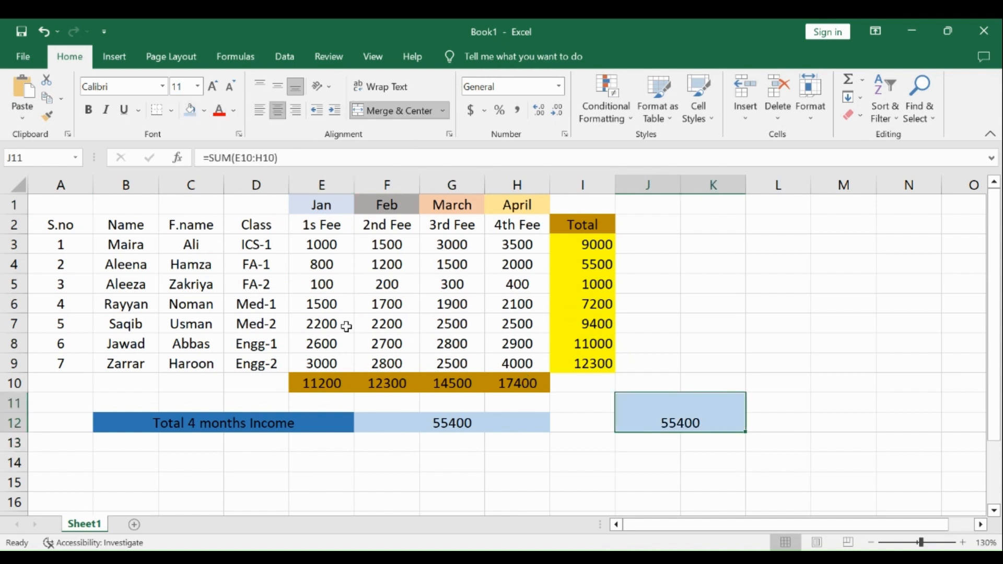
pyautogui.click(377, 460)
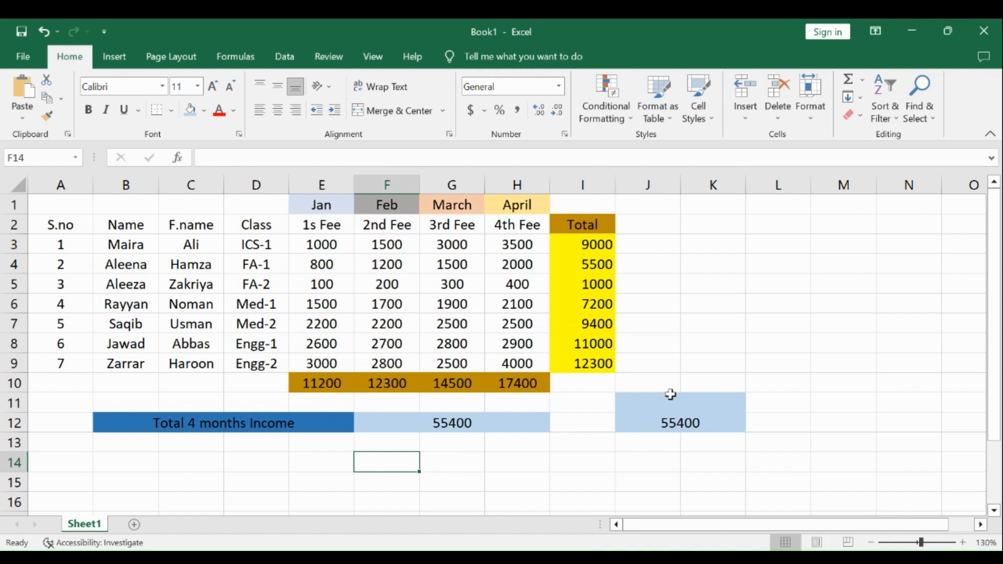
pyautogui.click(677, 429)
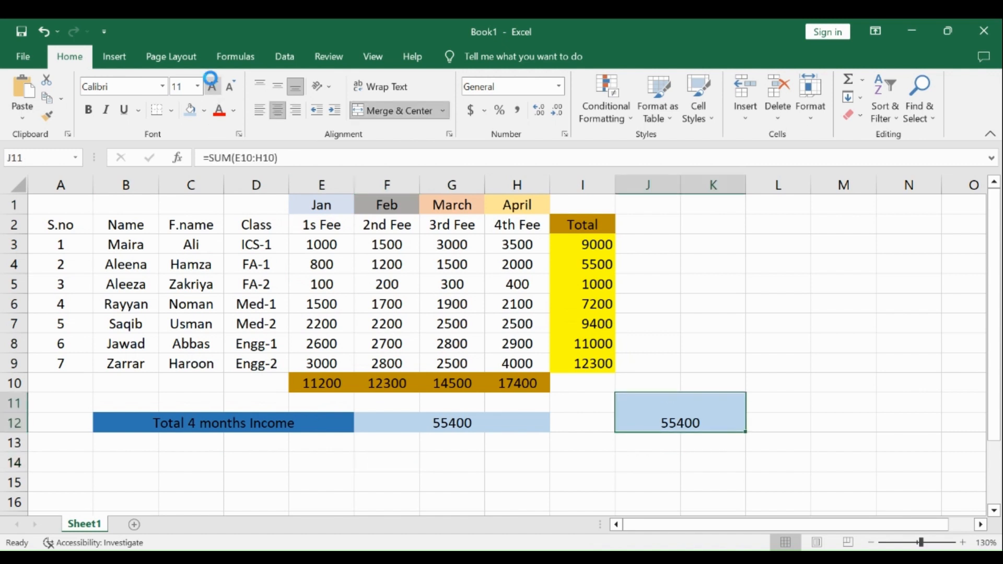